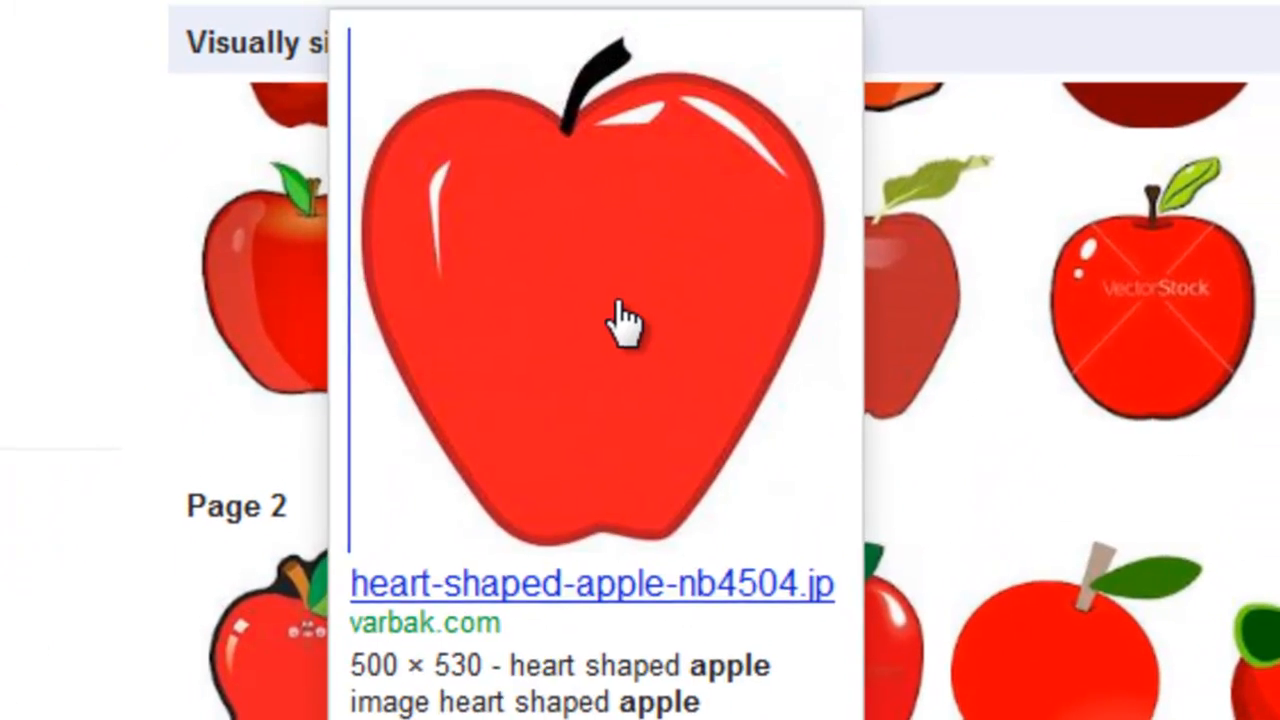
Open the heart-shaped apple picture from the image search results at its larger size.
left_click(620, 320)
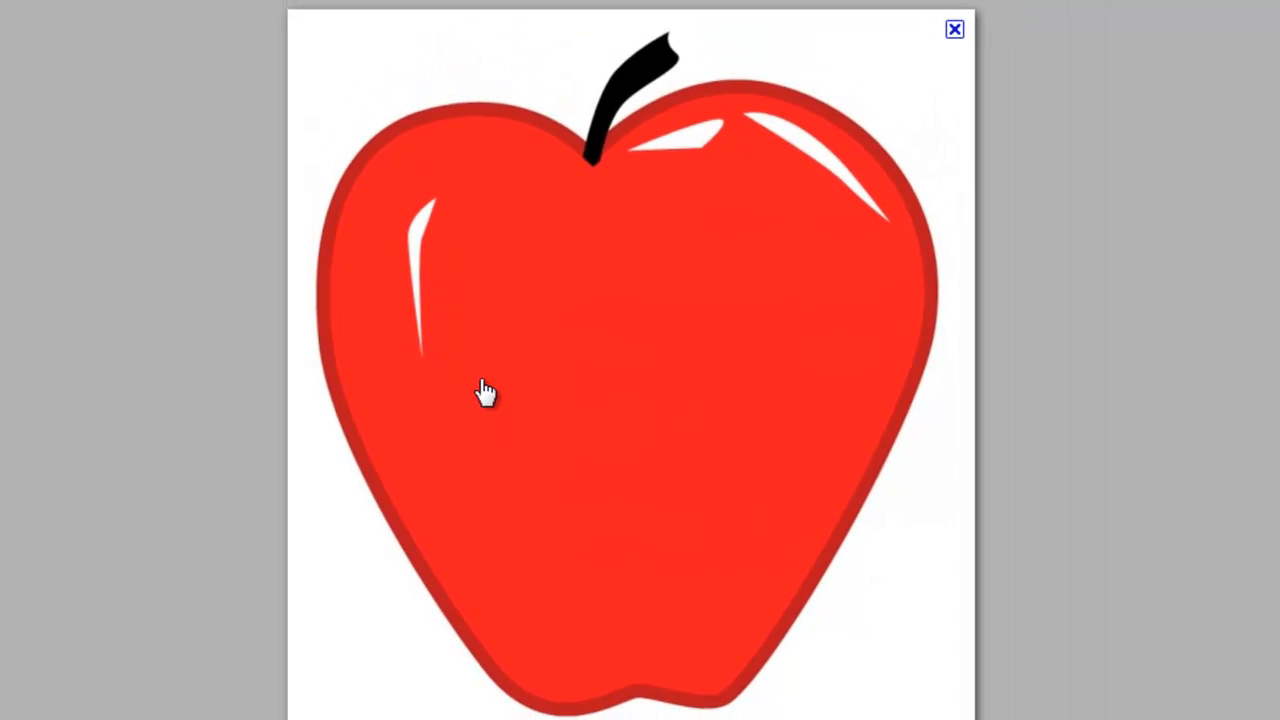
left_click(484, 392)
scroll(482, 391, "down", 5)
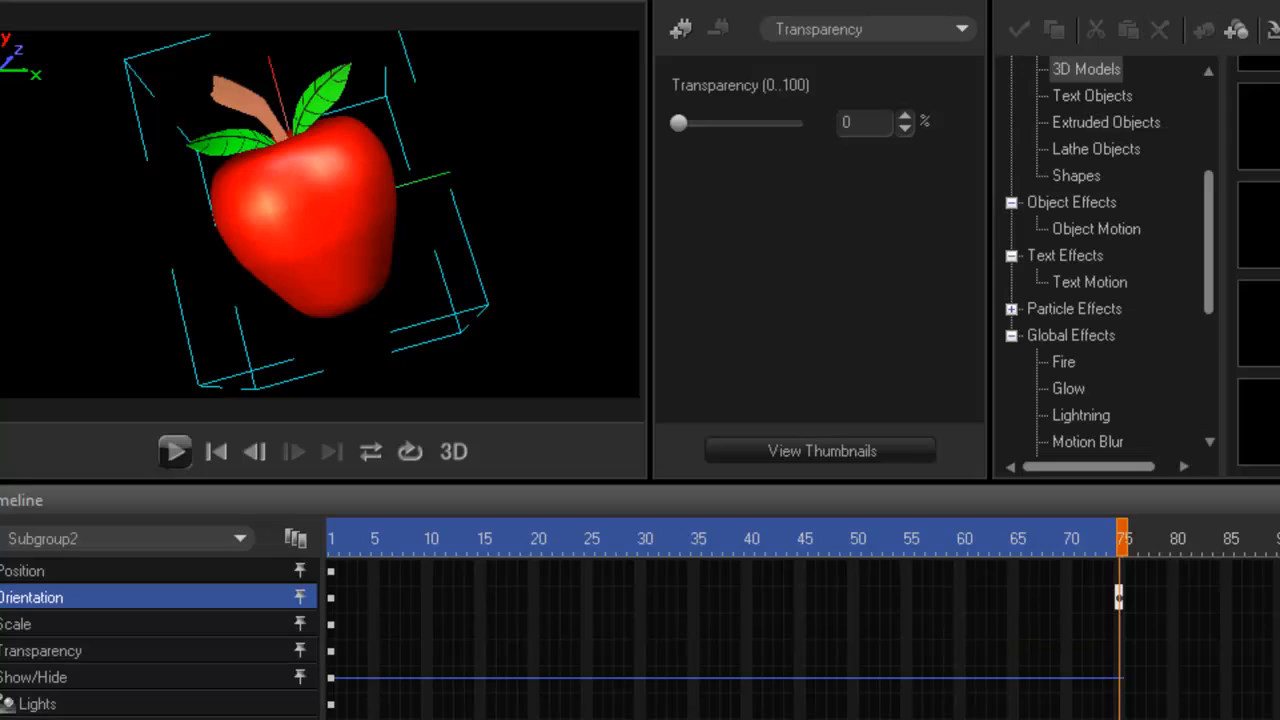
Switch to Corel MotionStudio 3D, rotate the finished apple model in Untitled-1, and create a new project.
left_click_drag(366, 259, 357, 293)
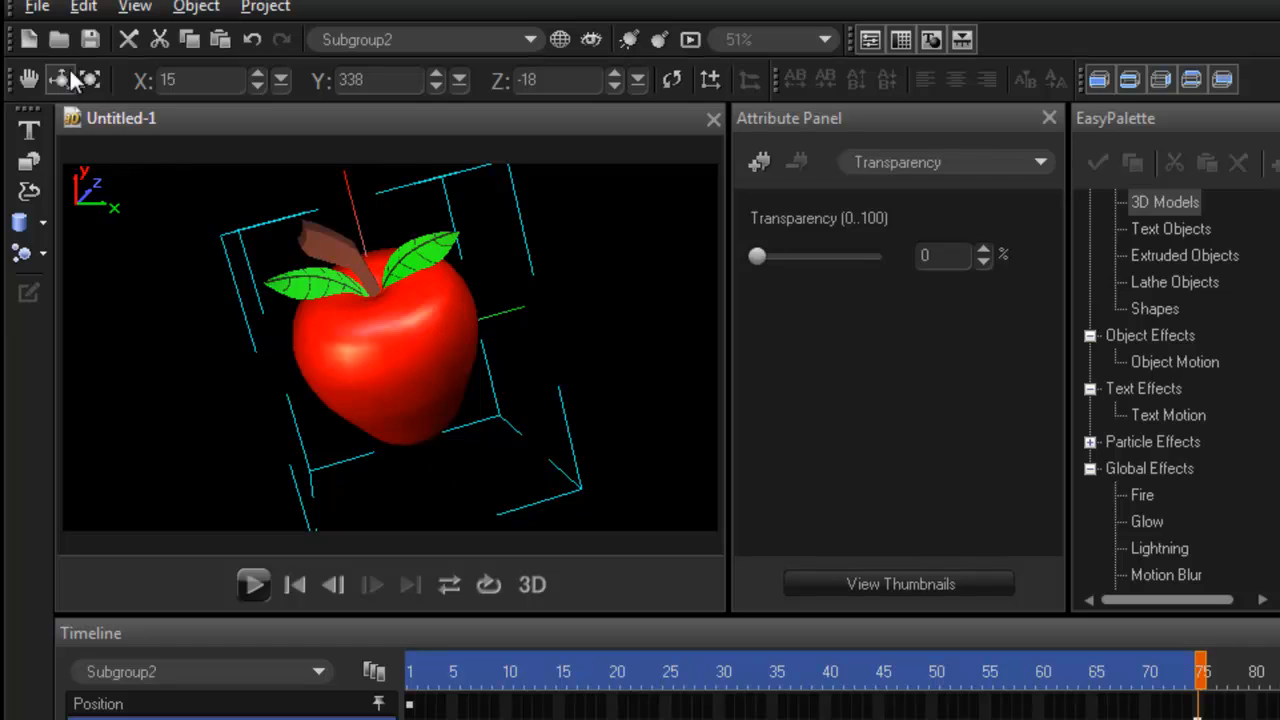
left_click(28, 40)
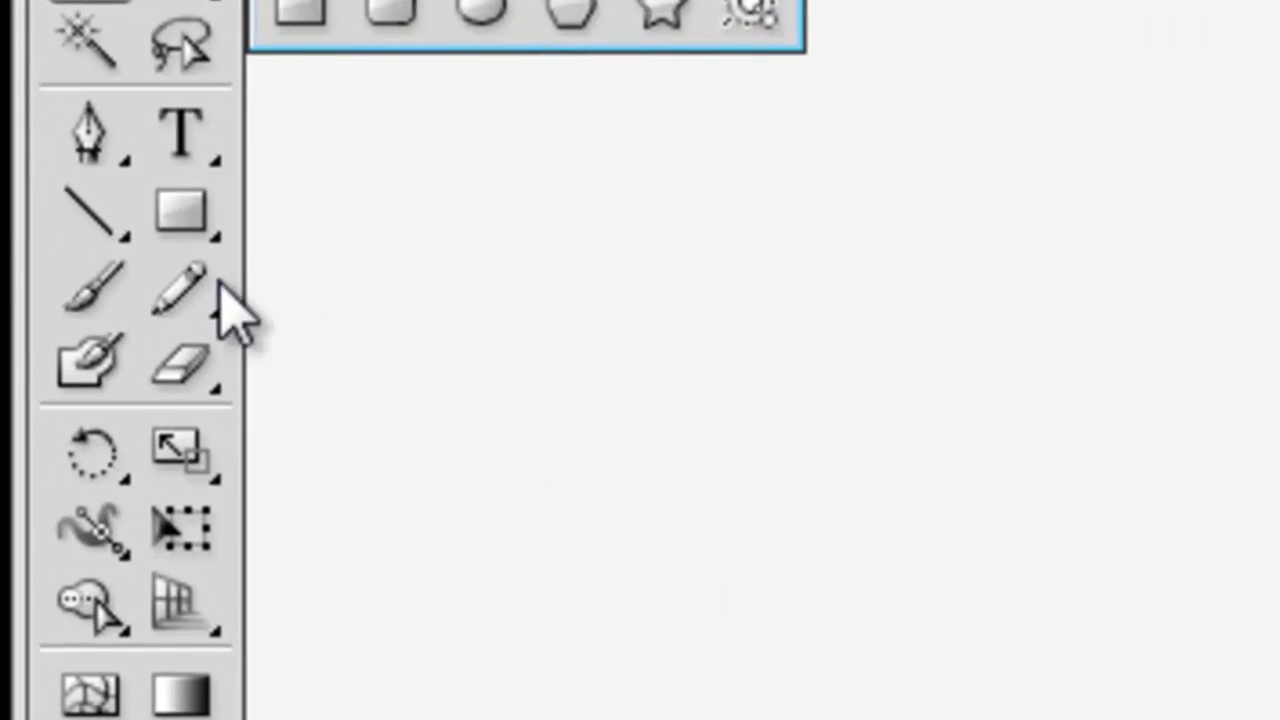
In Adobe Illustrator, trace the apple's outer edge as a closed path with the Pen tool and export the outline as an EMF file.
left_click(38, 64)
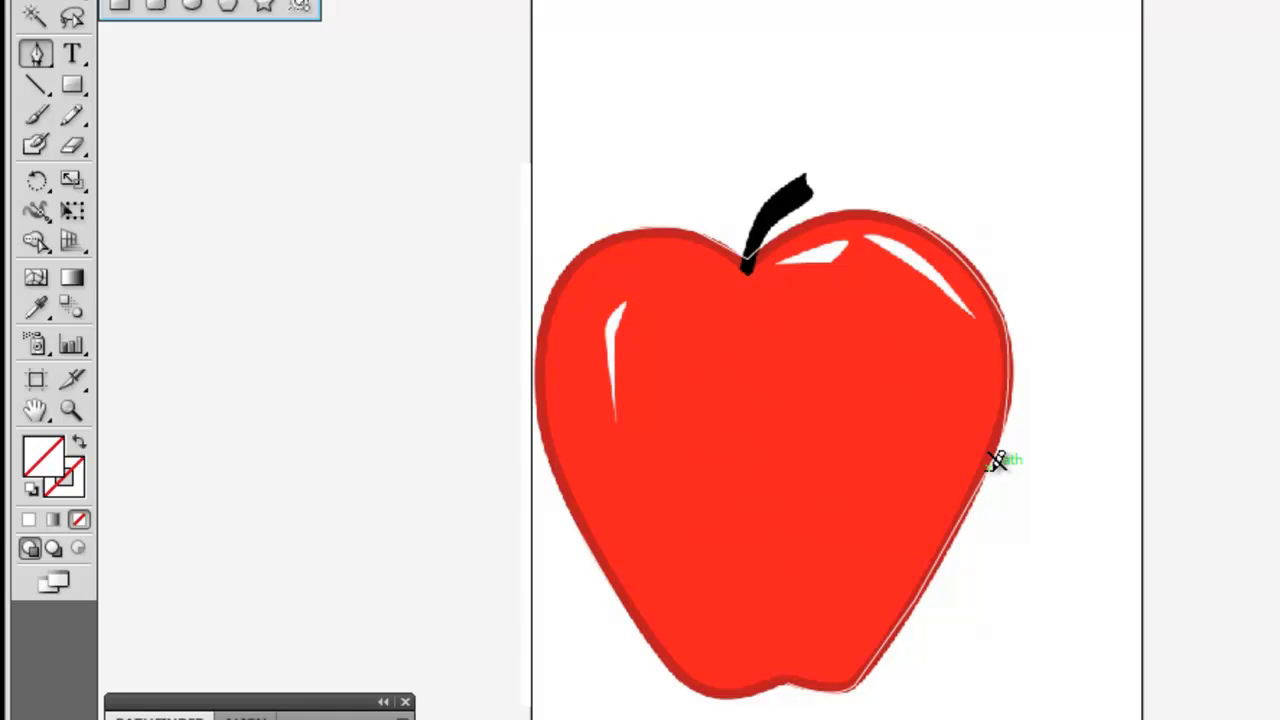
key("ctrl+y")
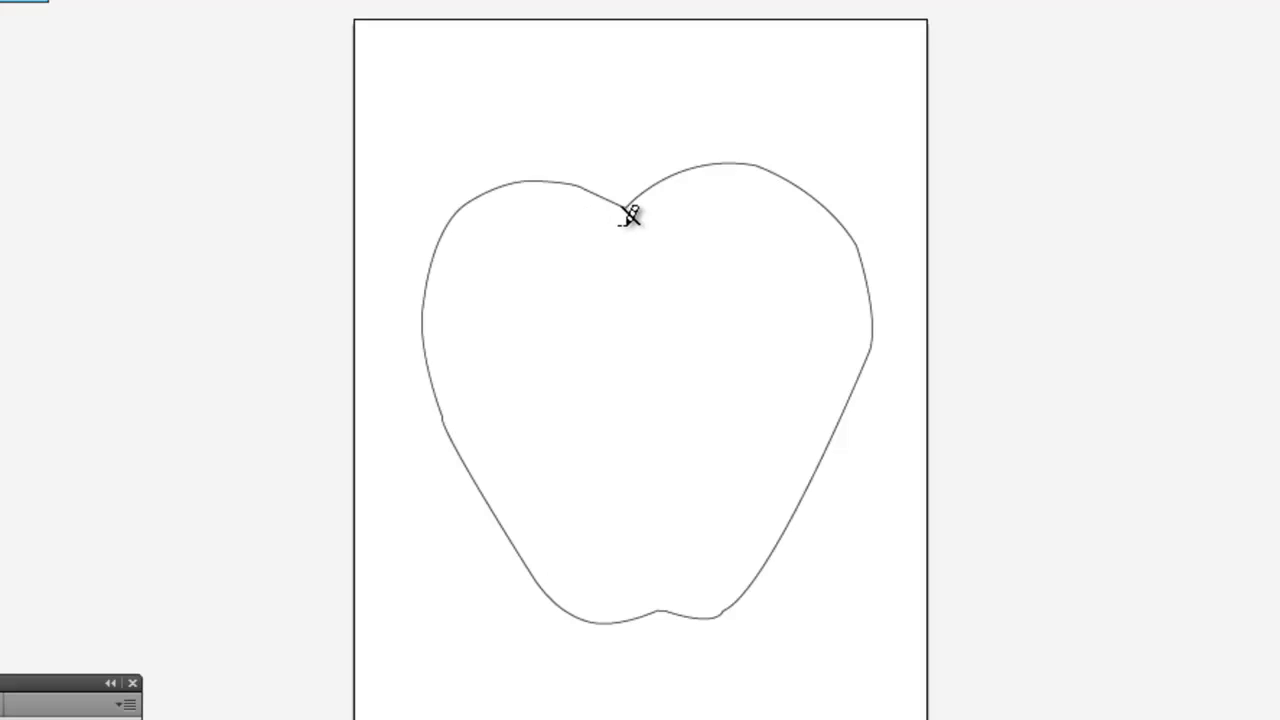
left_click(83, 23)
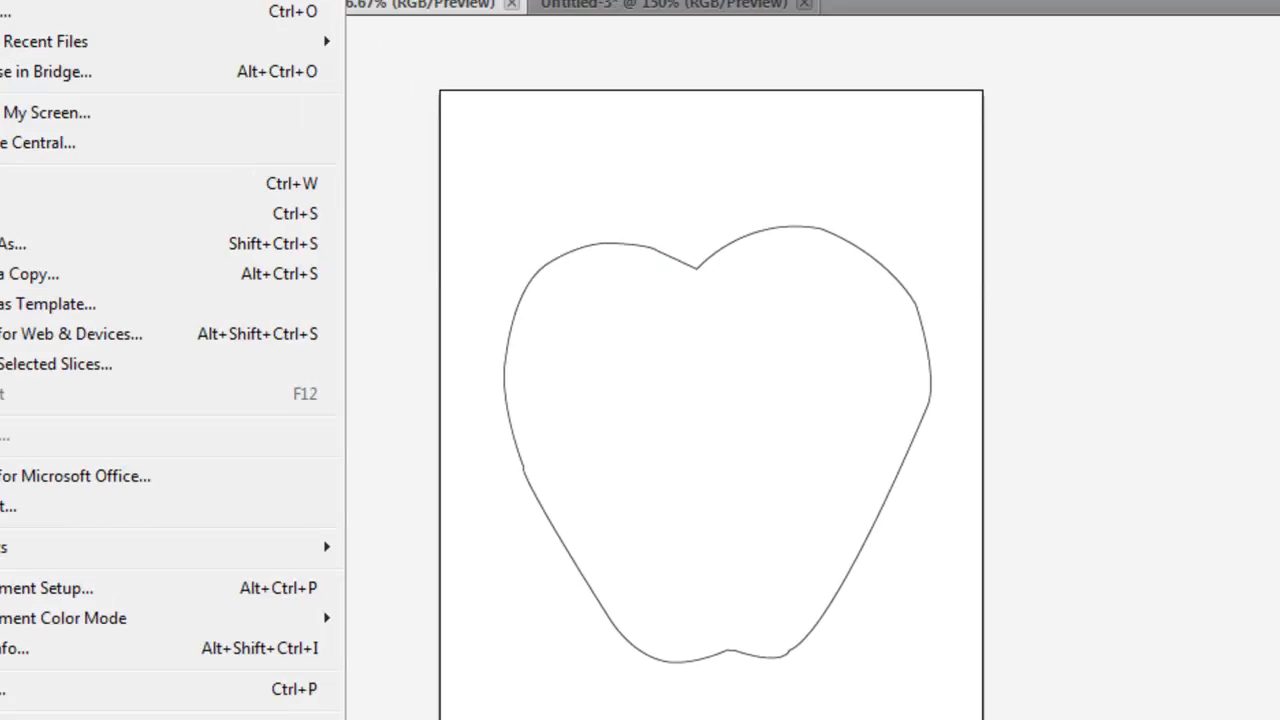
left_click(177, 569)
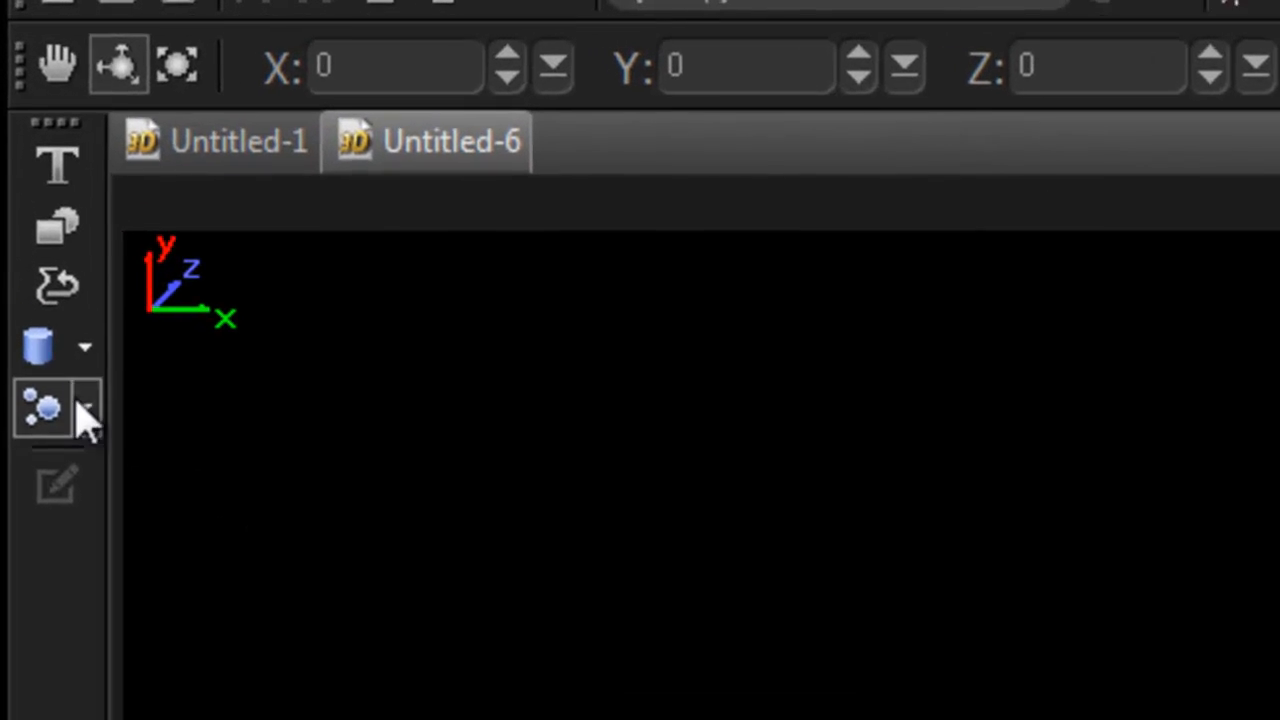
In MotionStudio 3D, start a lathe object in Untitled-6 and import the Enhanced Metafile apple as its profile.
left_click(60, 300)
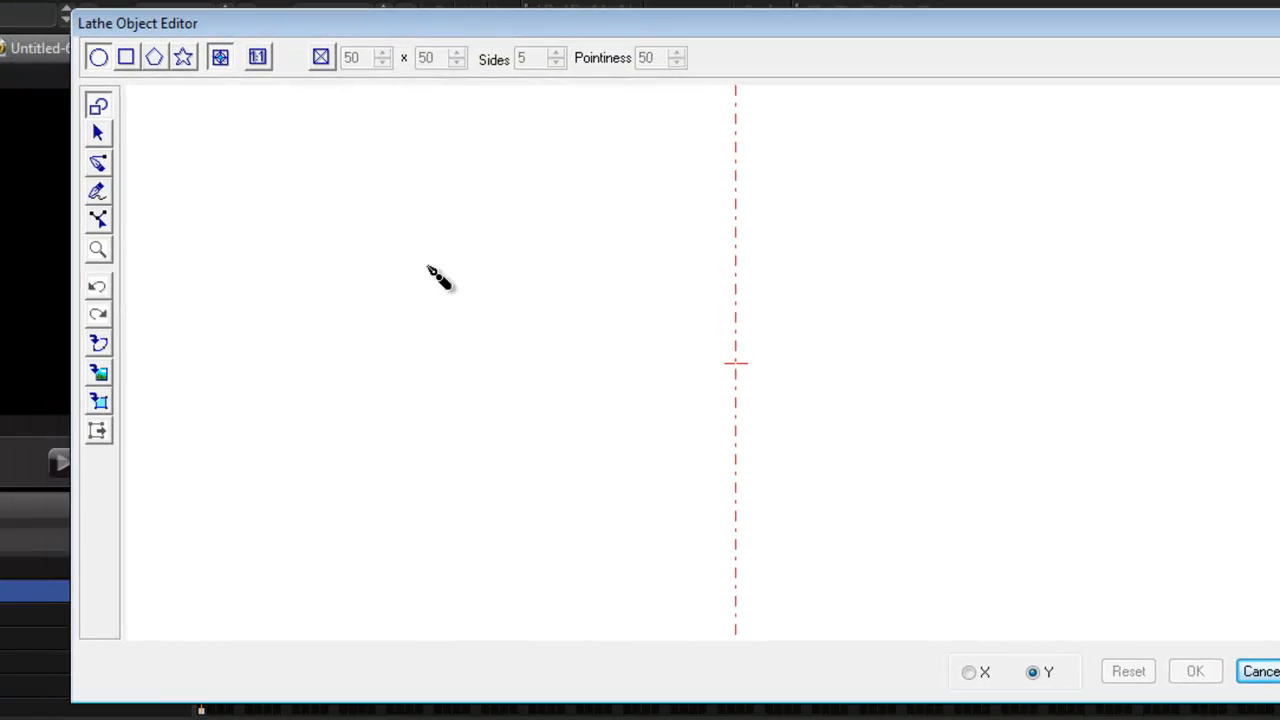
left_click(98, 345)
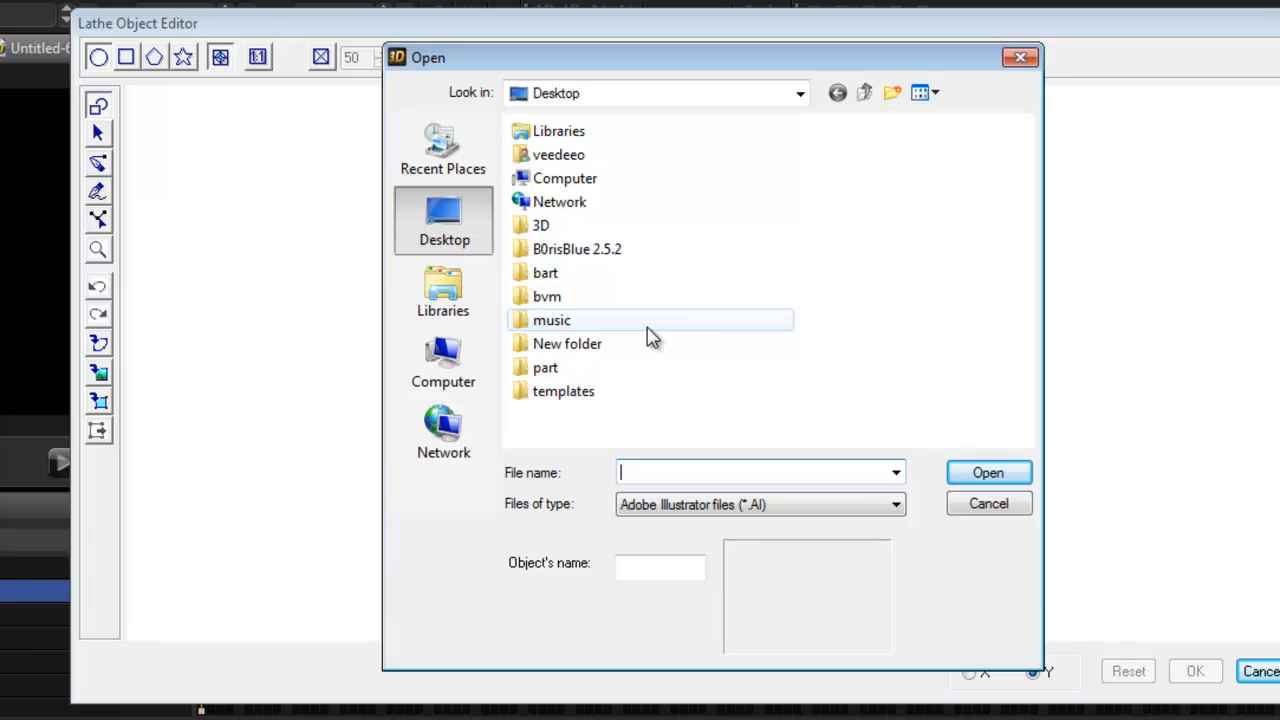
left_click(897, 505)
left_click(703, 542)
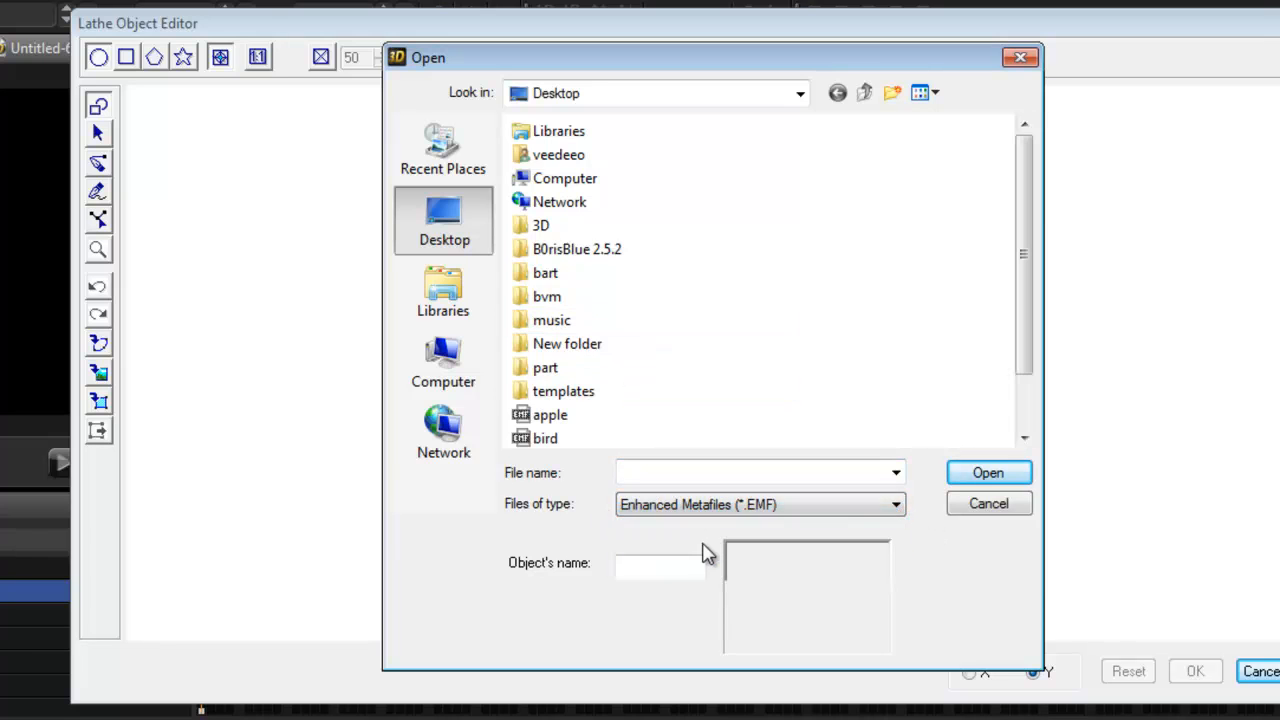
double_click(550, 416)
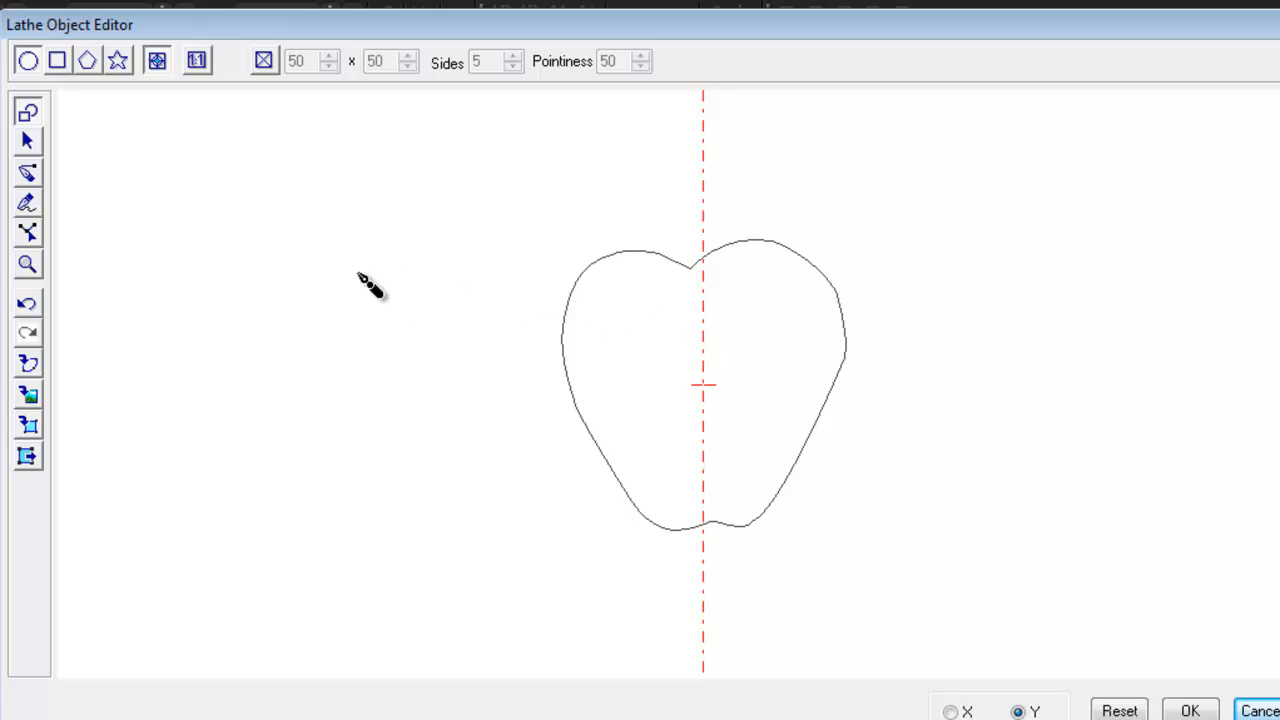
Move and slightly rotate the apple outline so its notches line up with the vertical lathe axis, and accept the profile.
left_click(27, 141)
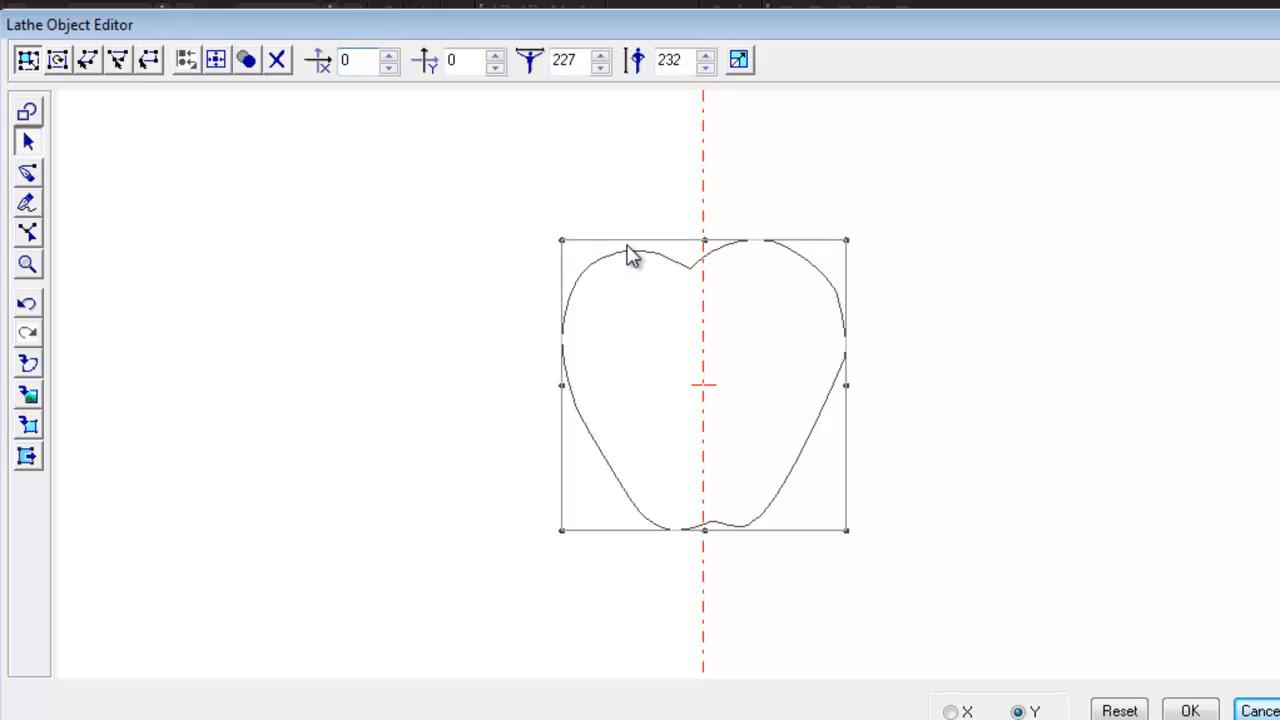
left_click_drag(631, 266, 640, 262)
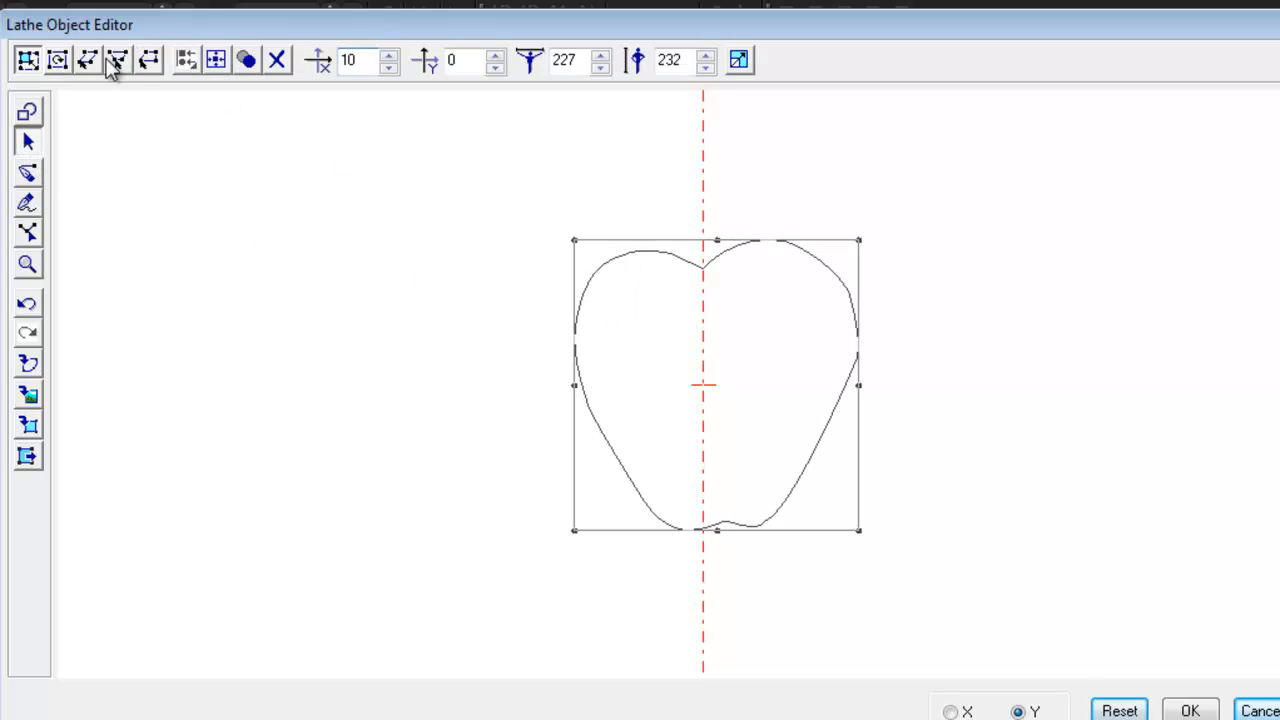
left_click(58, 60)
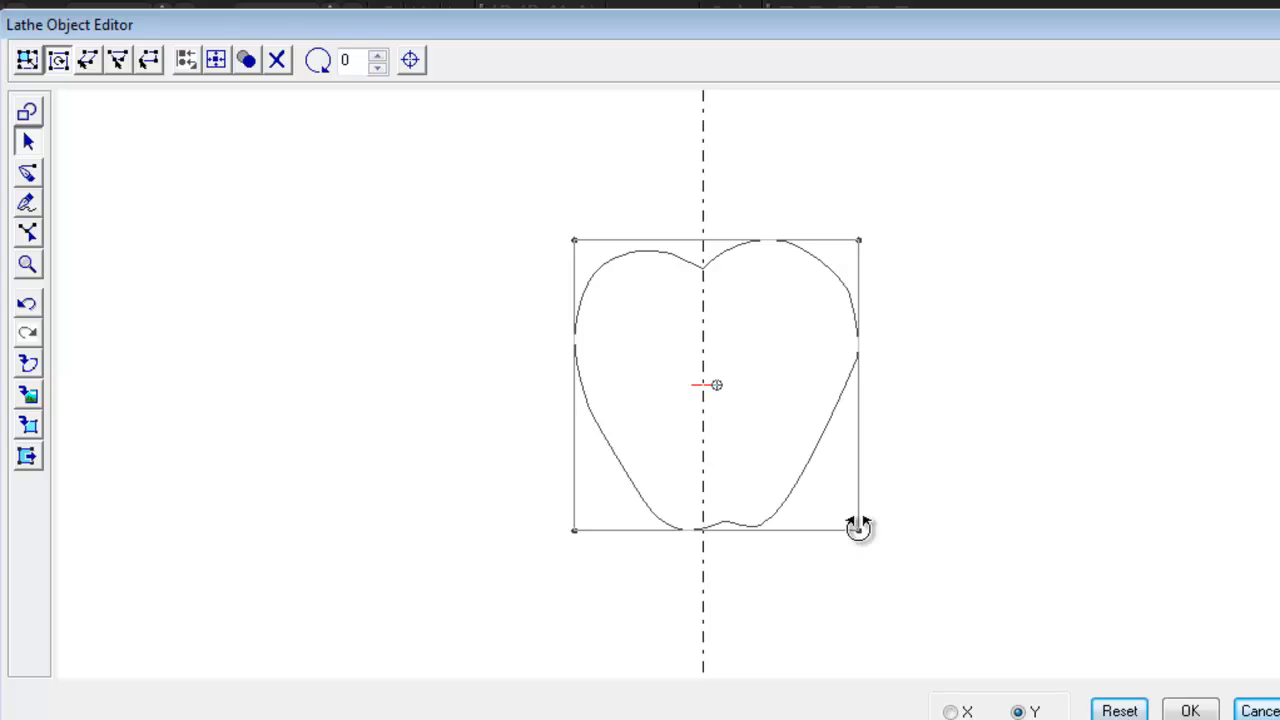
mouse_move(857, 526)
left_mouse_down()
mouse_move(843, 534)
mouse_move(857, 526)
mouse_move(854, 537)
left_mouse_up()
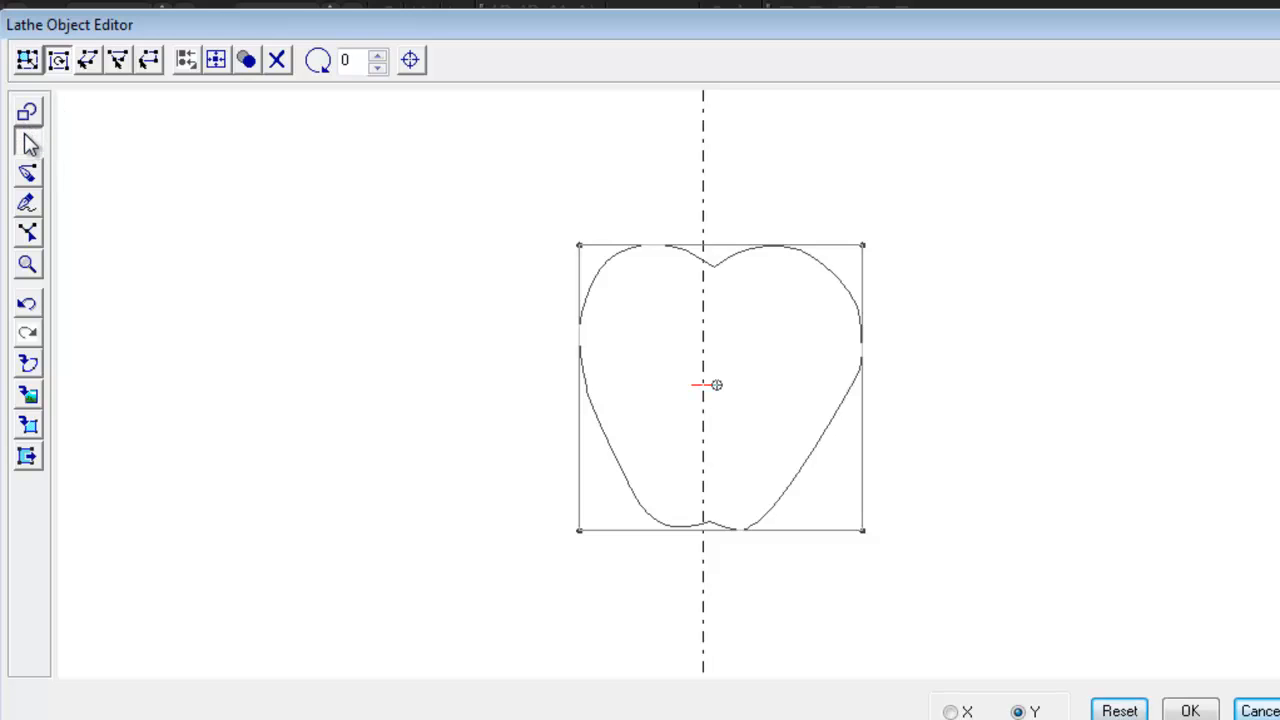
left_click(27, 60)
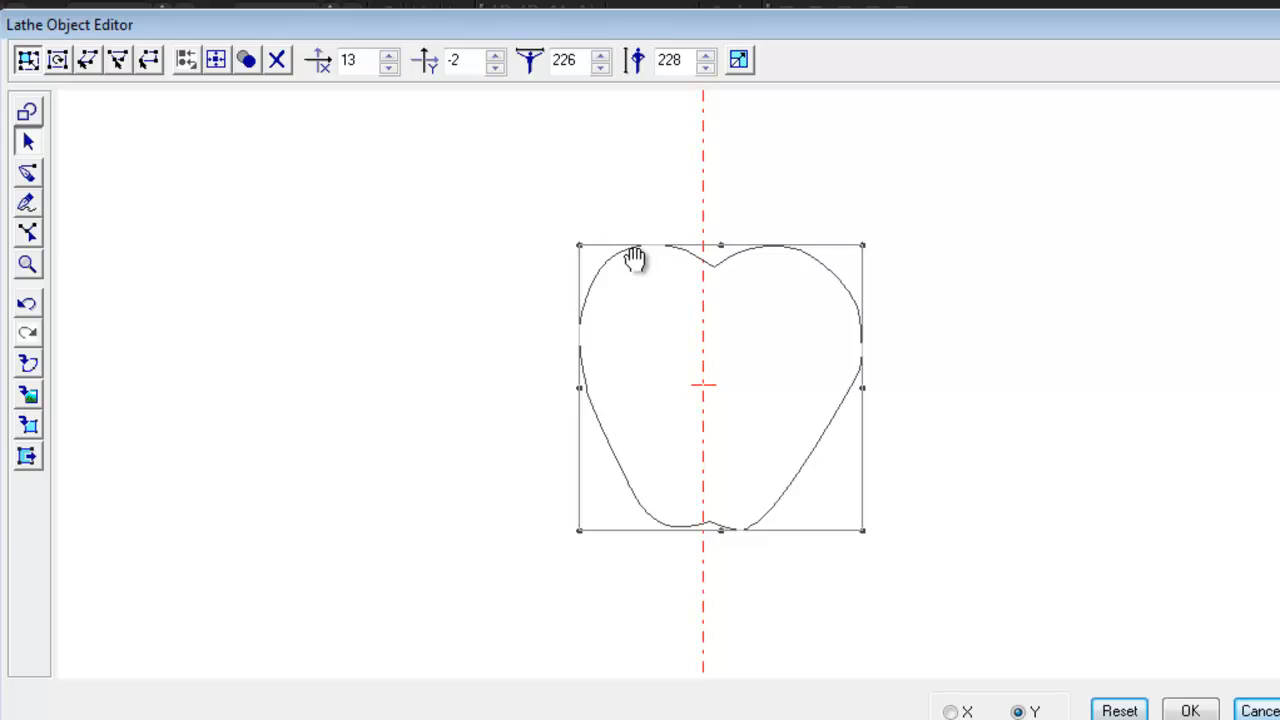
left_click_drag(634, 257, 634, 263)
left_click(1190, 711)
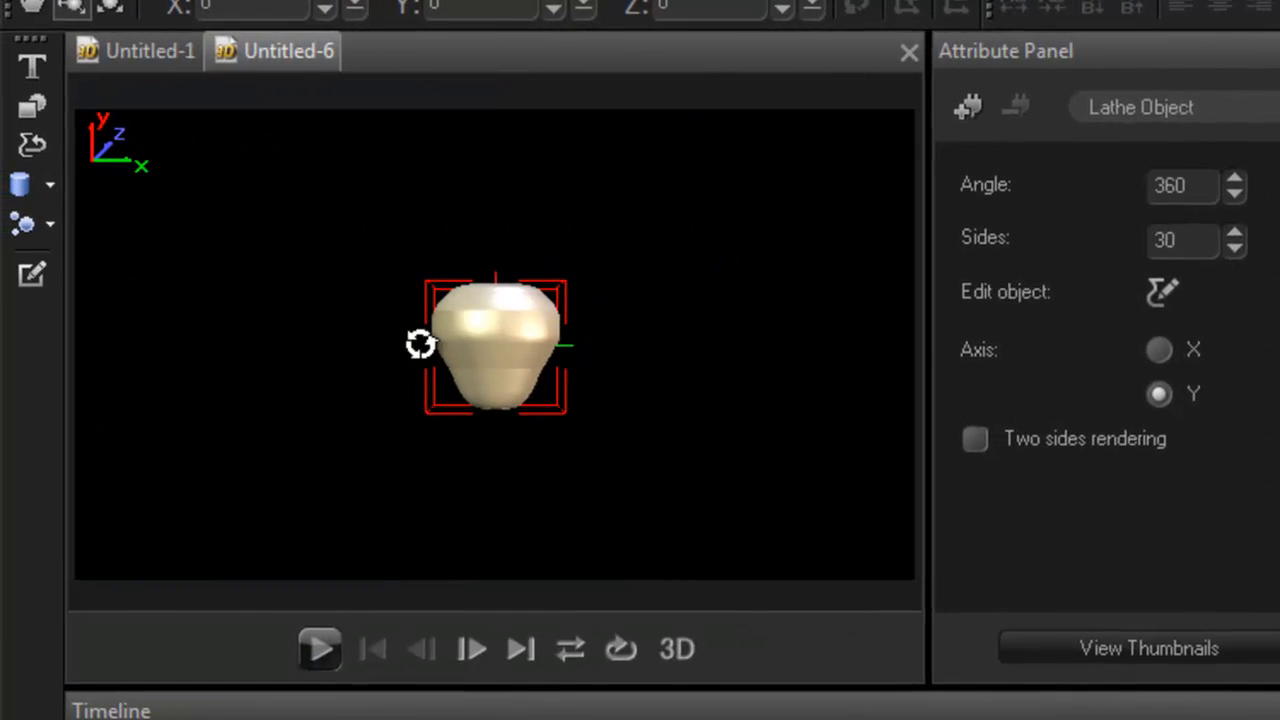
Rotate the lathe object and adjust the camera so the object appears larger in the view.
left_click_drag(429, 354, 580, 314)
left_click(1141, 107)
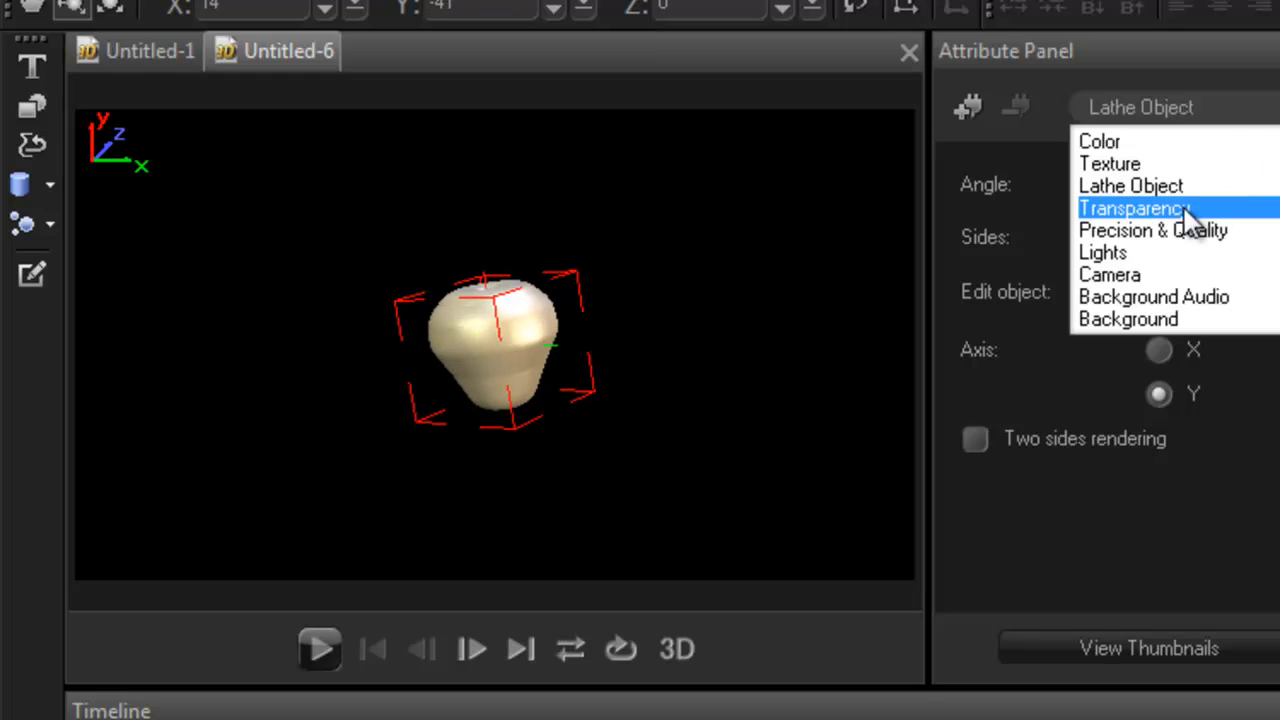
left_click(1157, 276)
left_click_drag(1188, 237, 1171, 238)
left_click_drag(530, 410, 478, 423)
left_click_drag(337, 298, 366, 326)
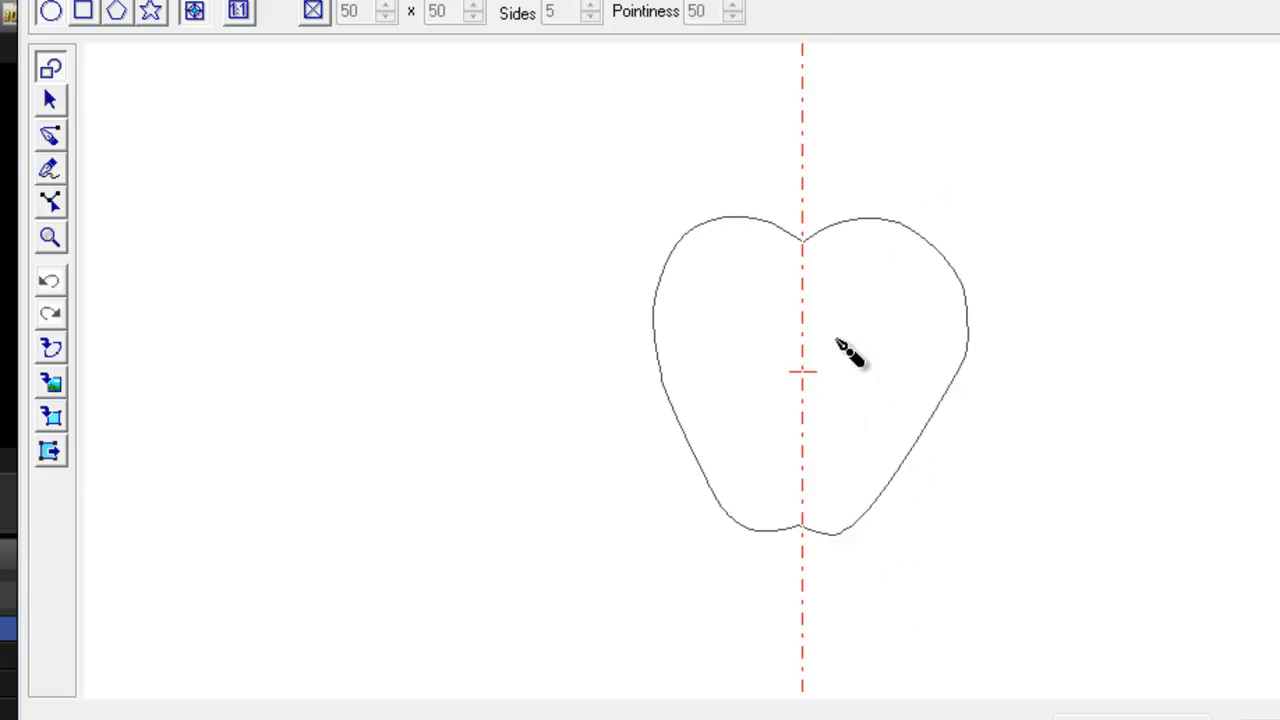
Delete the nodes on the right half of the lathe profile, leaving only the left half of the apple against the axis.
left_click(60, 207)
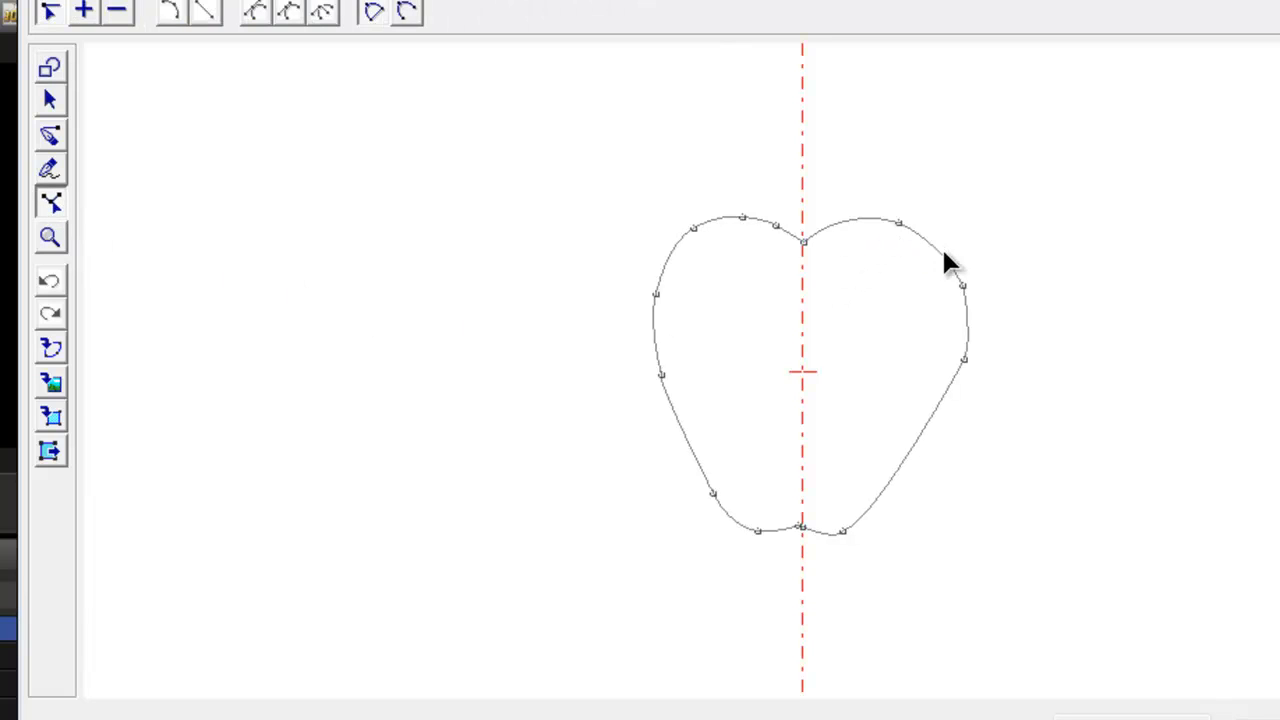
left_click(898, 222)
key("Delete")
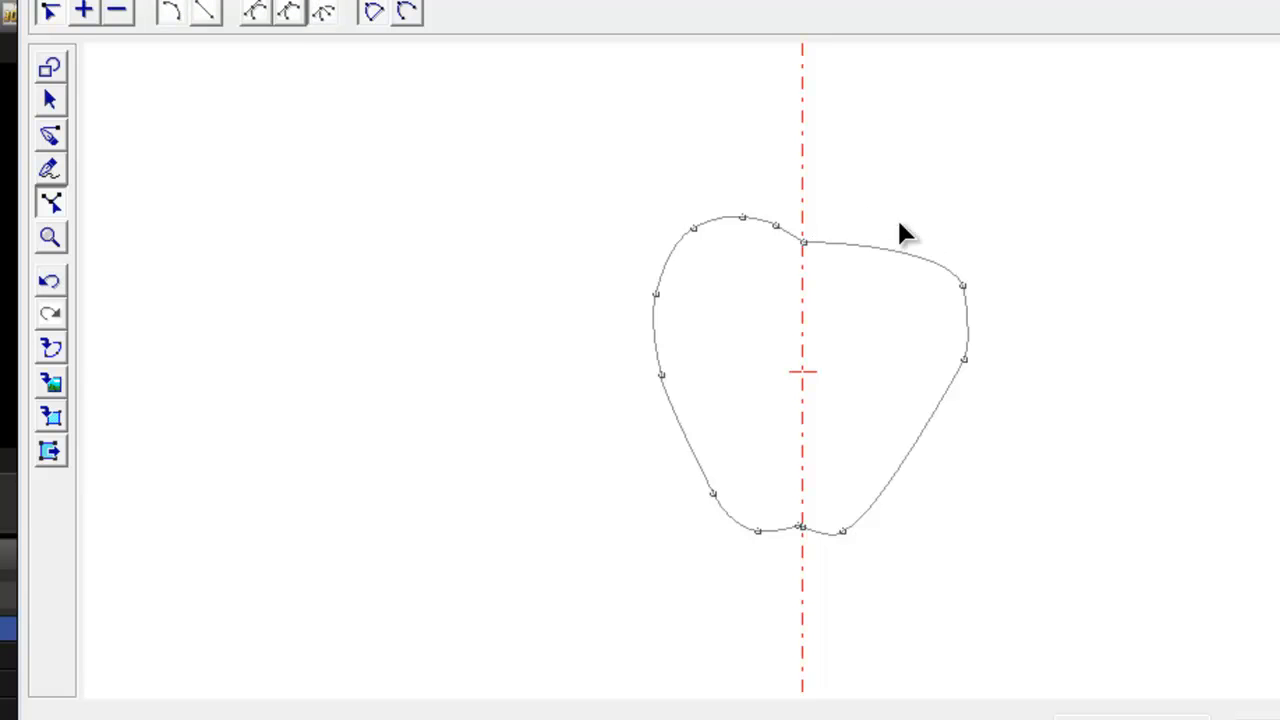
left_click(961, 284)
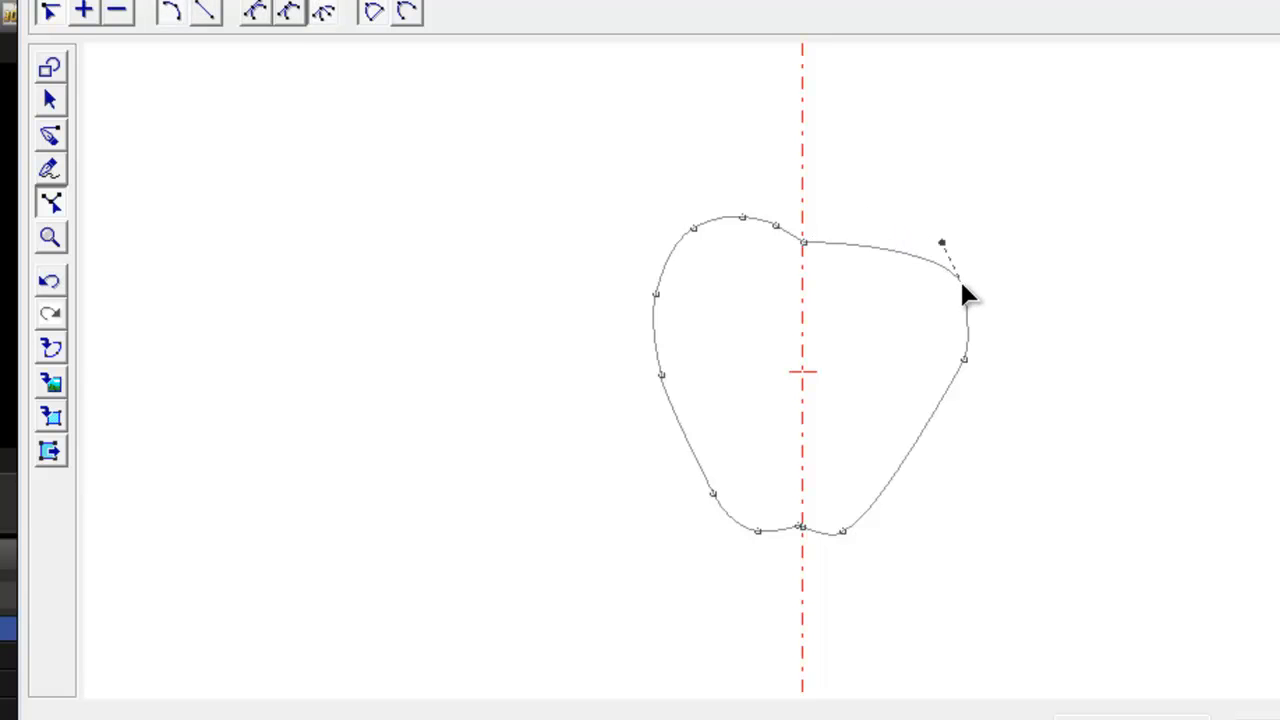
key("Delete")
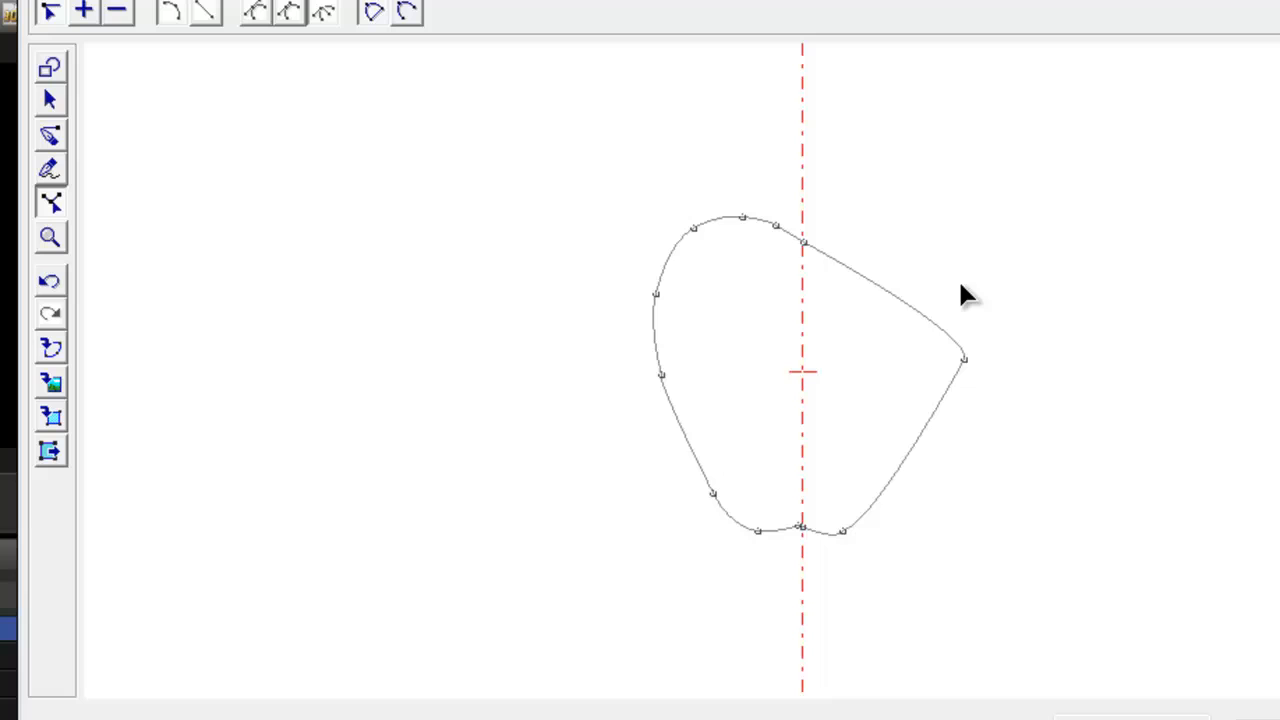
left_click(964, 355)
key("Delete")
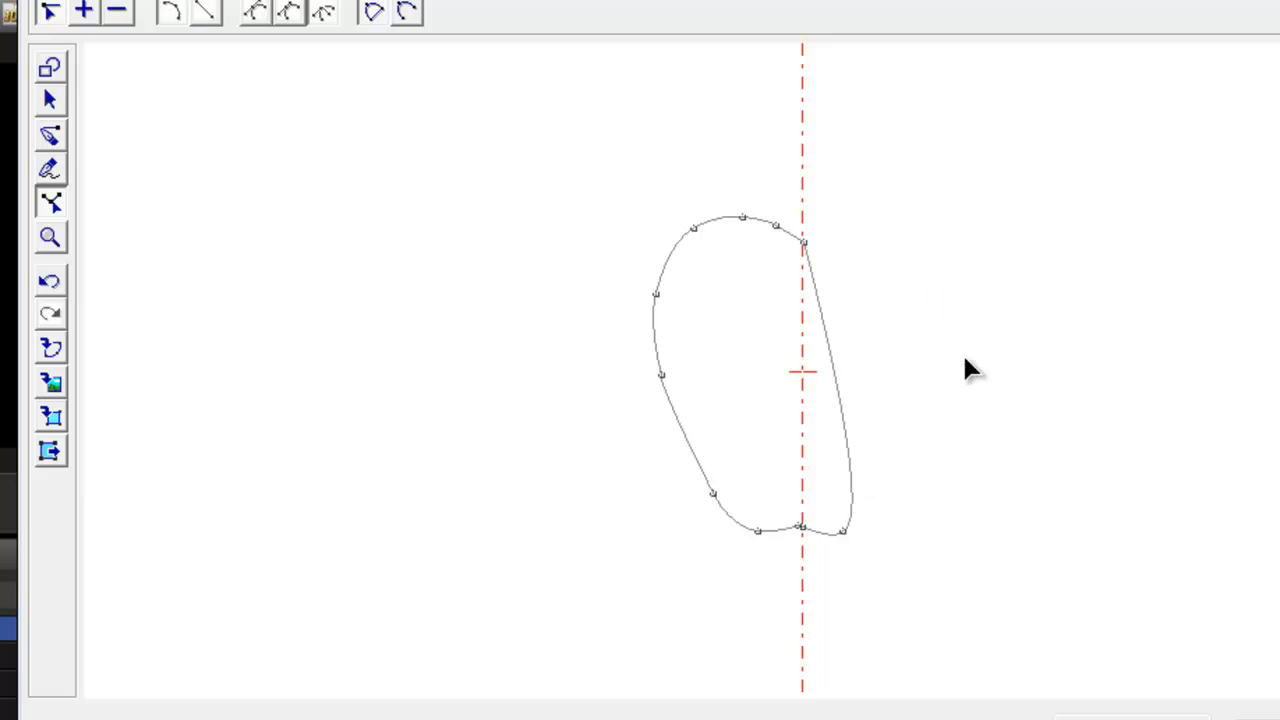
left_click(844, 530)
key("Delete")
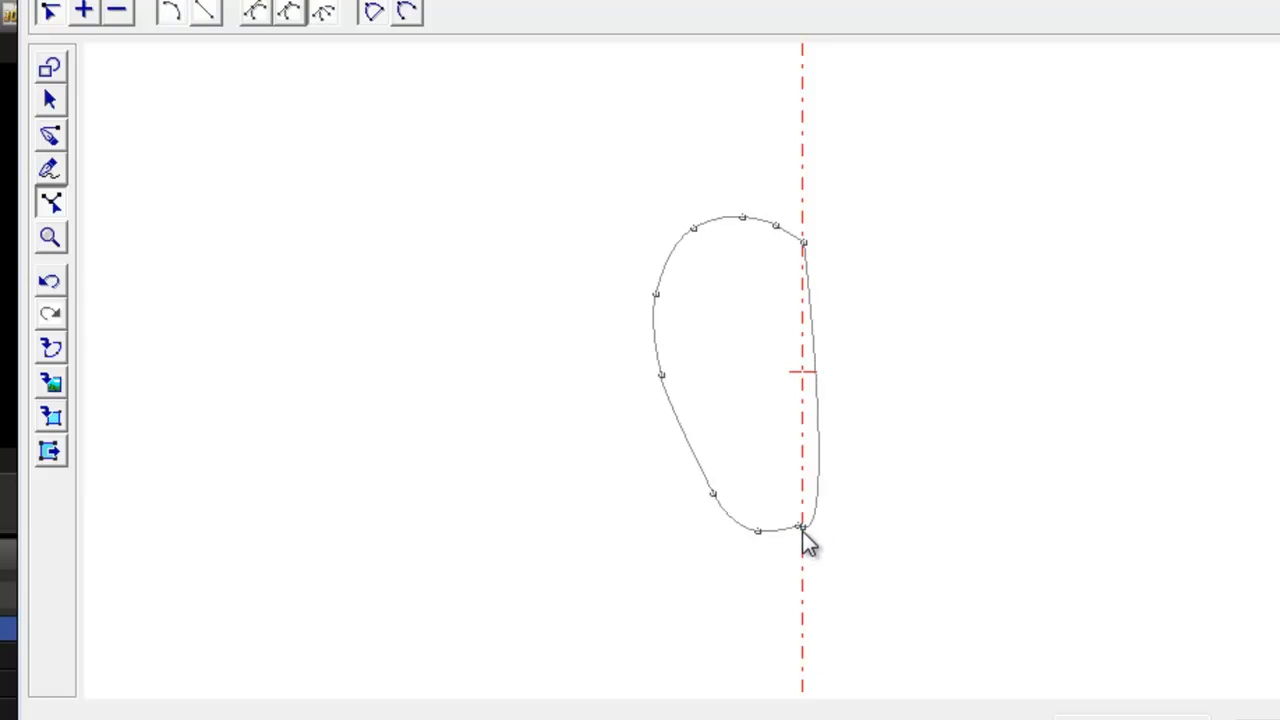
left_click(806, 532)
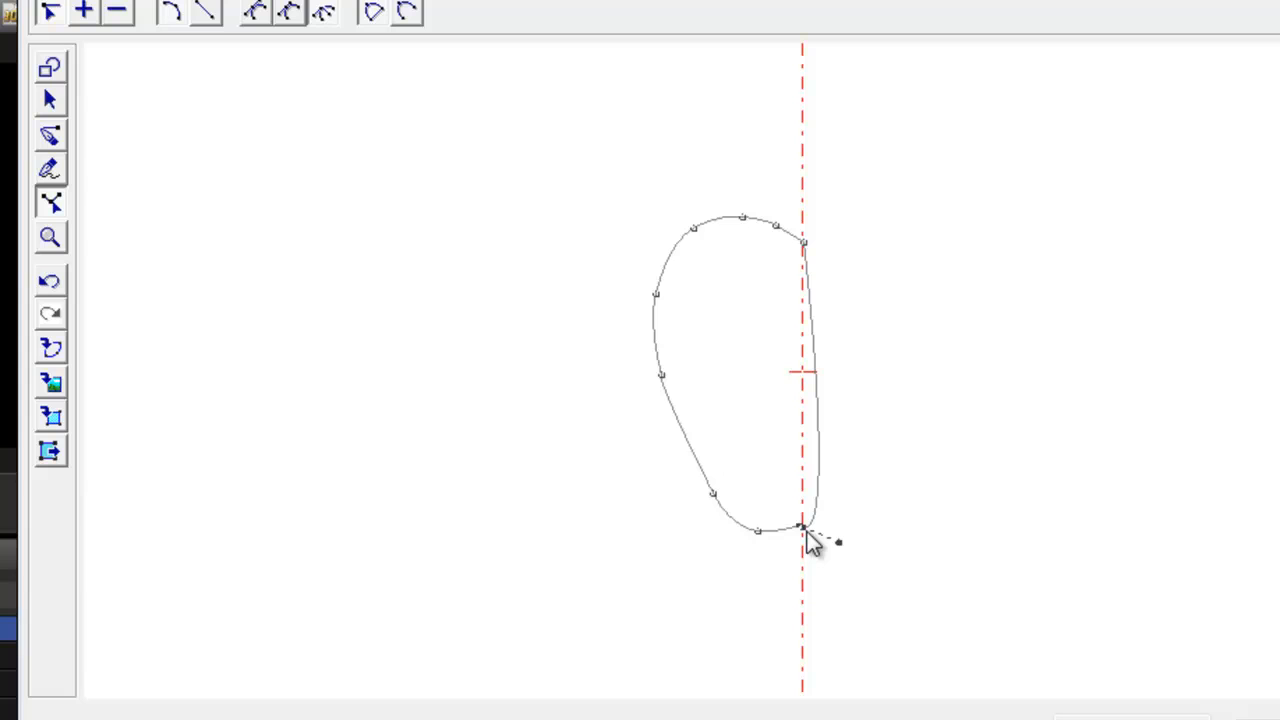
left_click(806, 532)
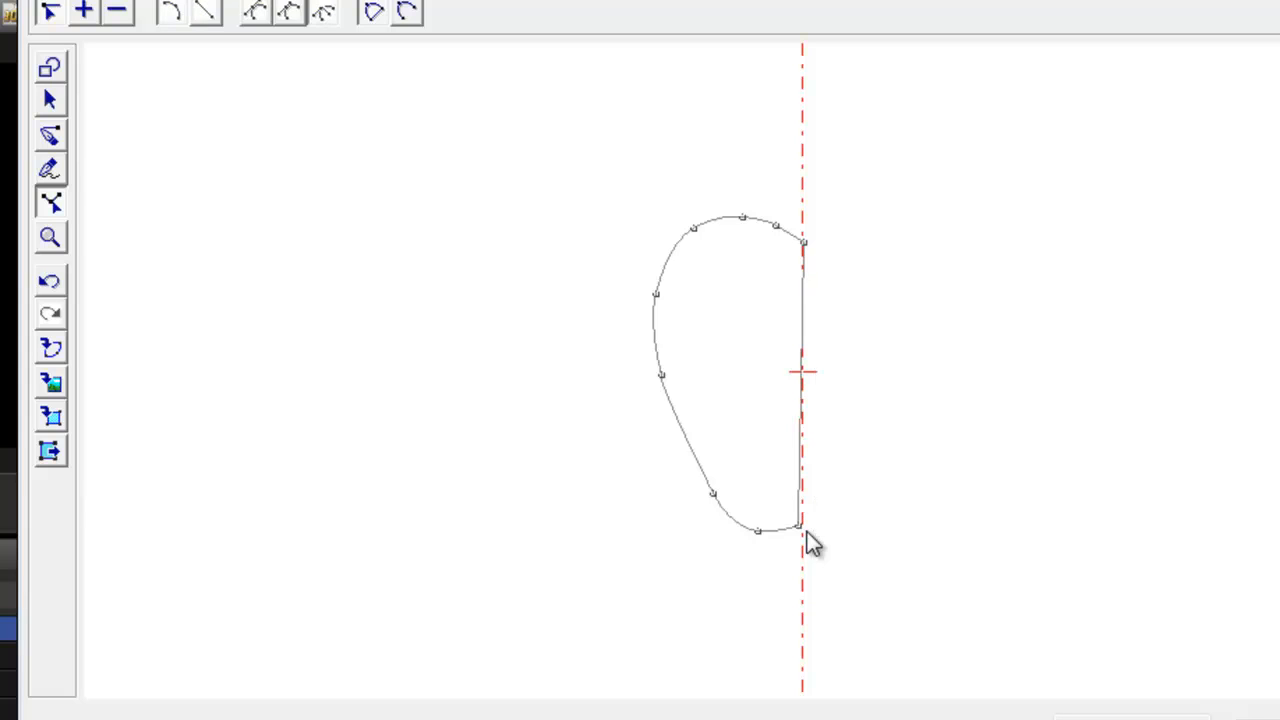
Accept the half-apple profile and rotate the resulting lathe object to X 7, Y 29.
left_click(52, 99)
left_click(84, 14)
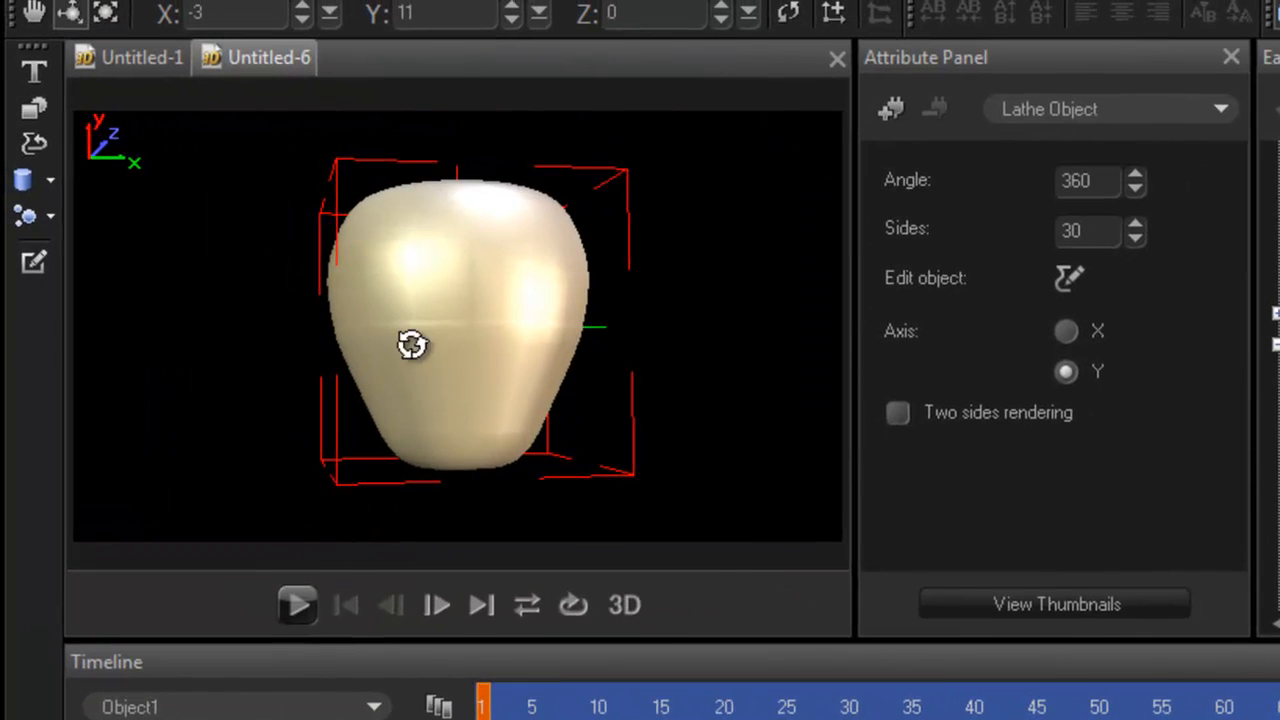
left_click_drag(383, 335, 434, 360)
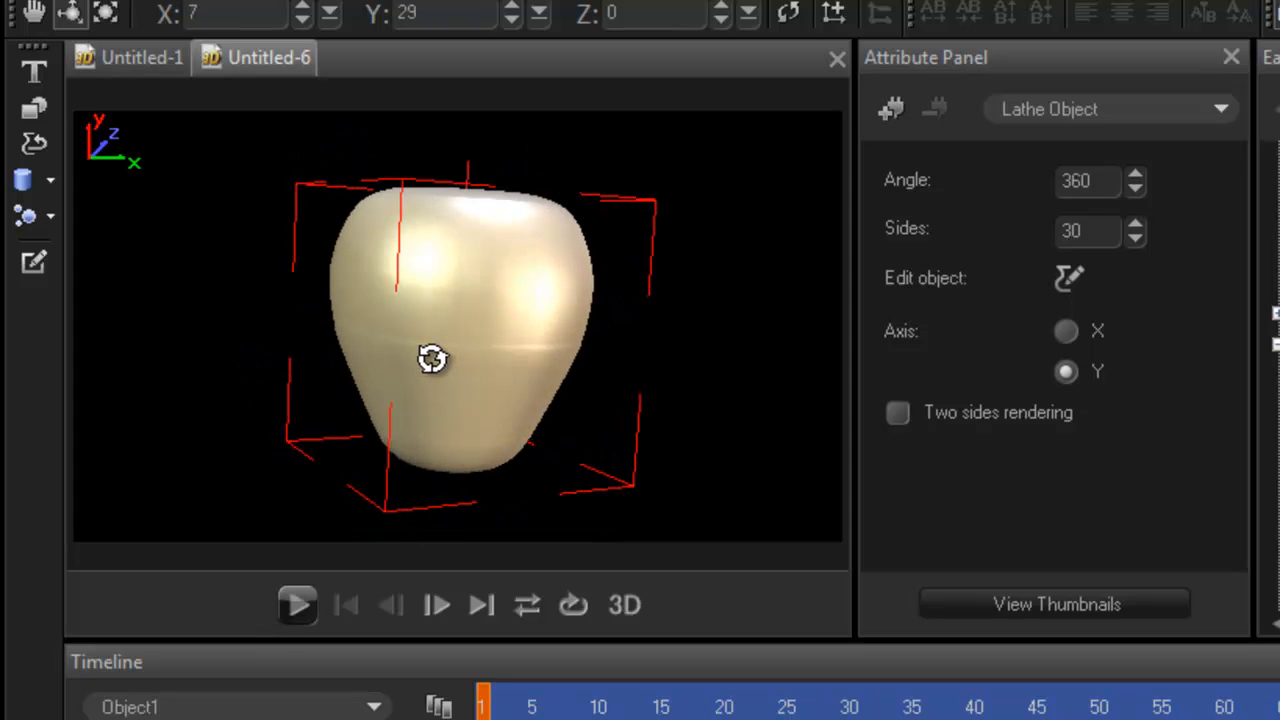
Examine the finished apple in Untitled-1 by rotating it to X 23, Y 355.
left_click(154, 61)
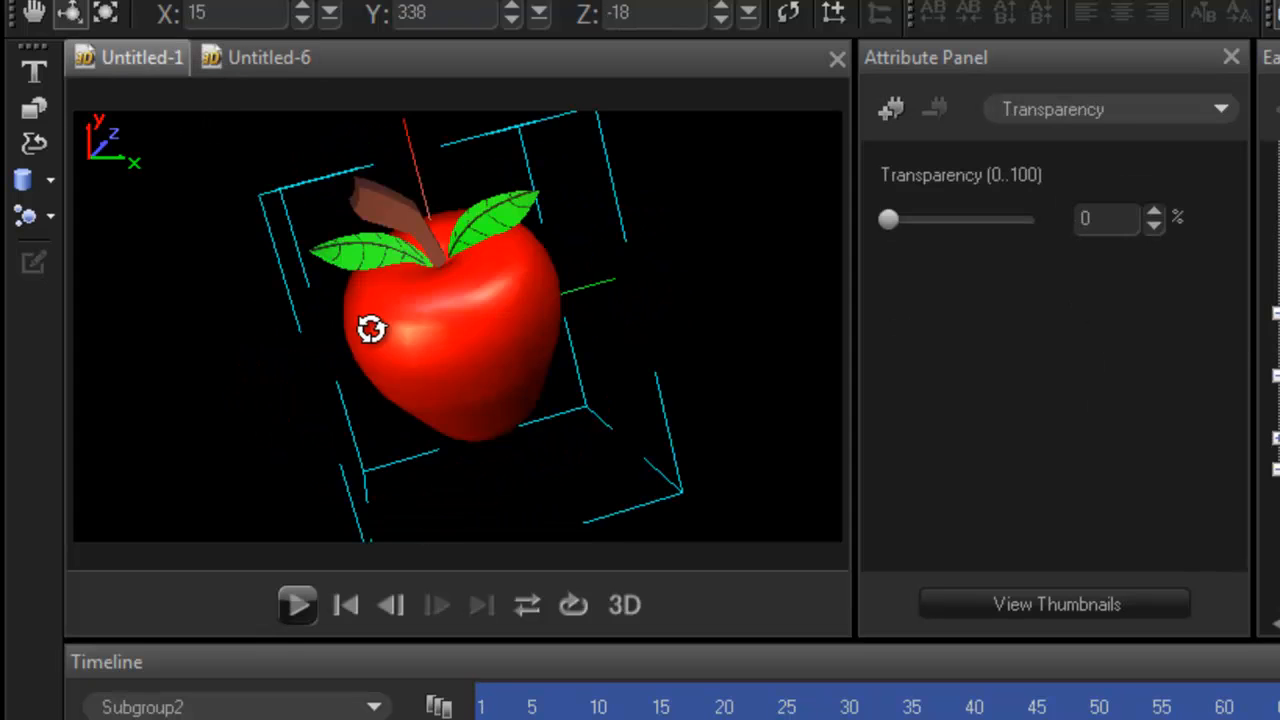
left_click_drag(369, 329, 323, 140)
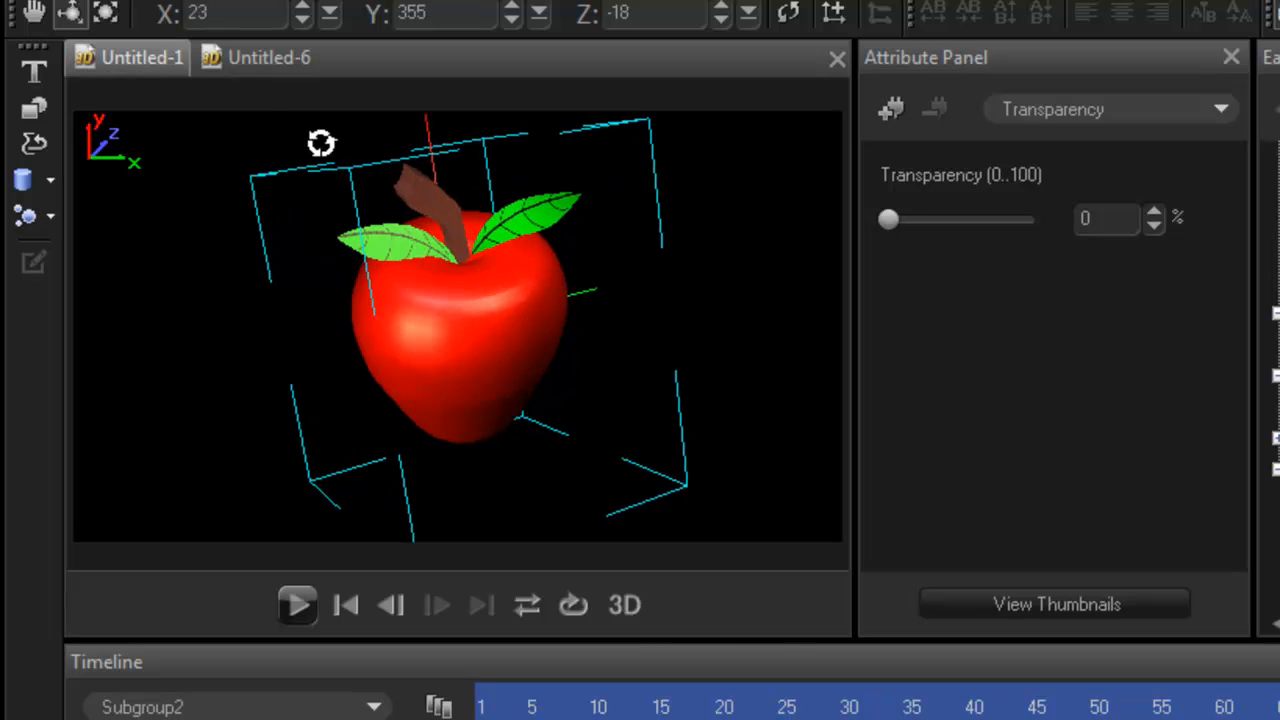
Apply the red color preset to the lathe apple in Untitled-6 and rotate it to X -13, Y 32.
left_click(251, 54)
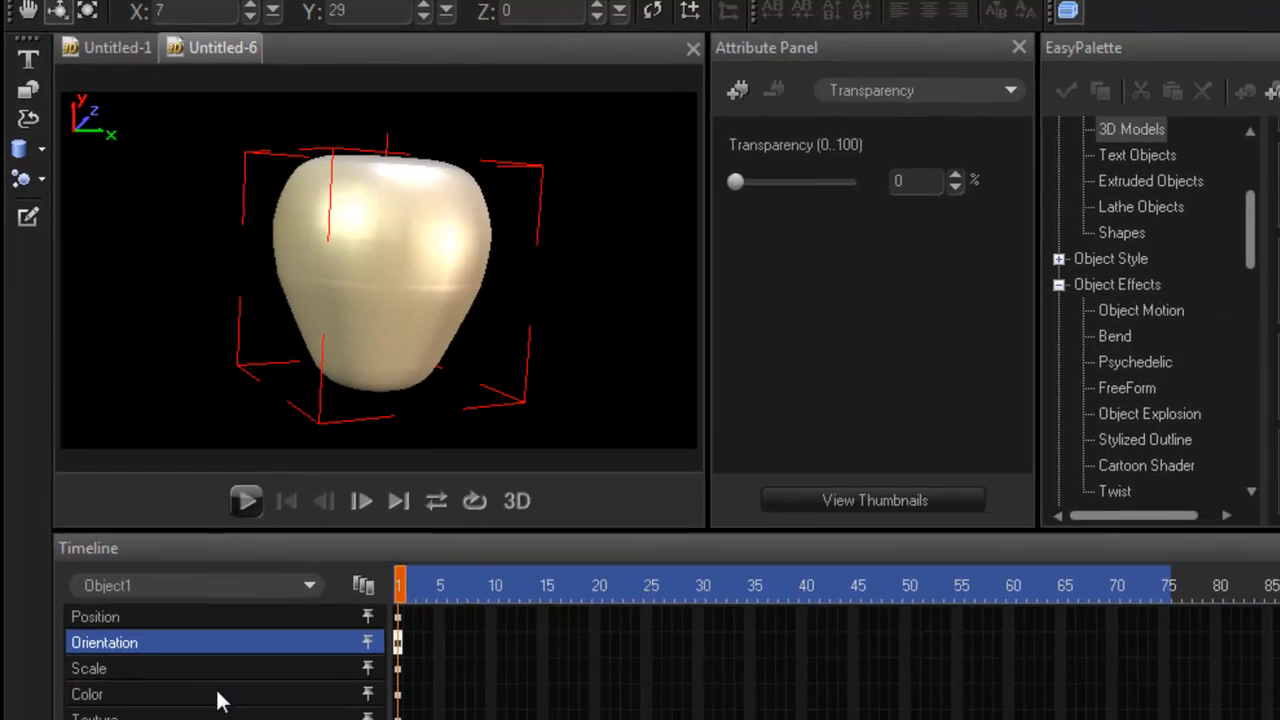
left_click(217, 690)
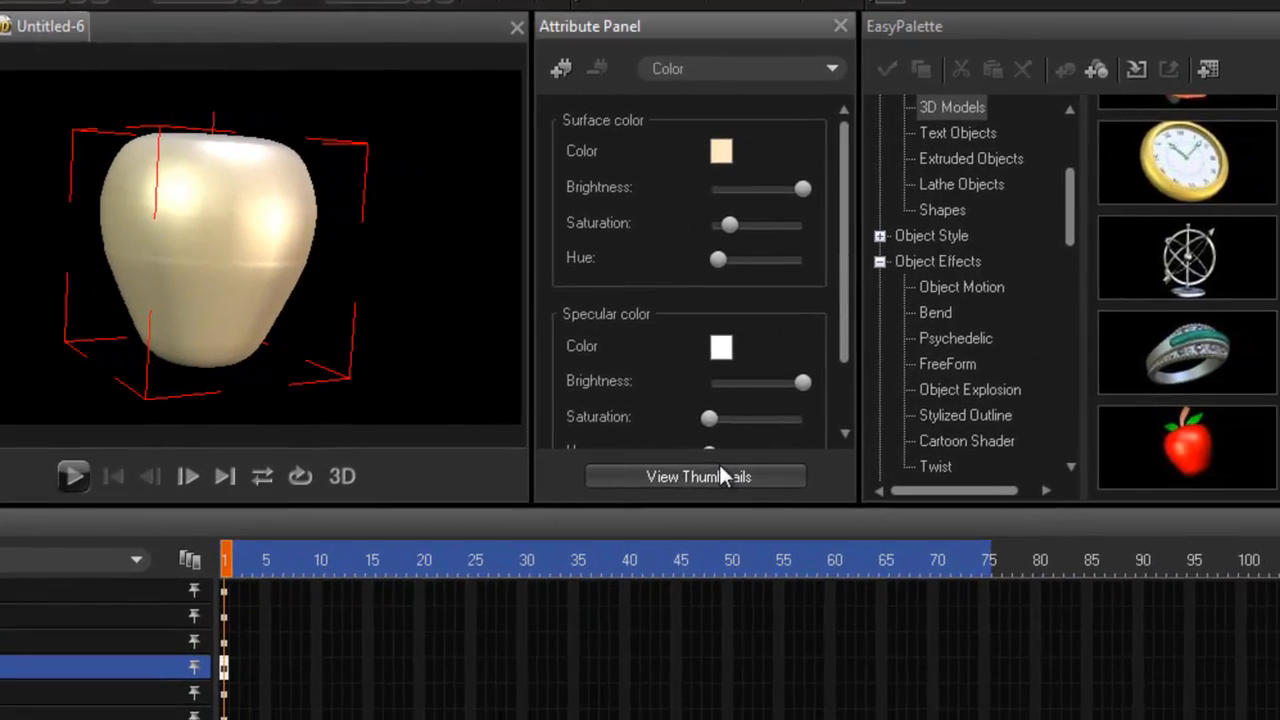
left_click(858, 495)
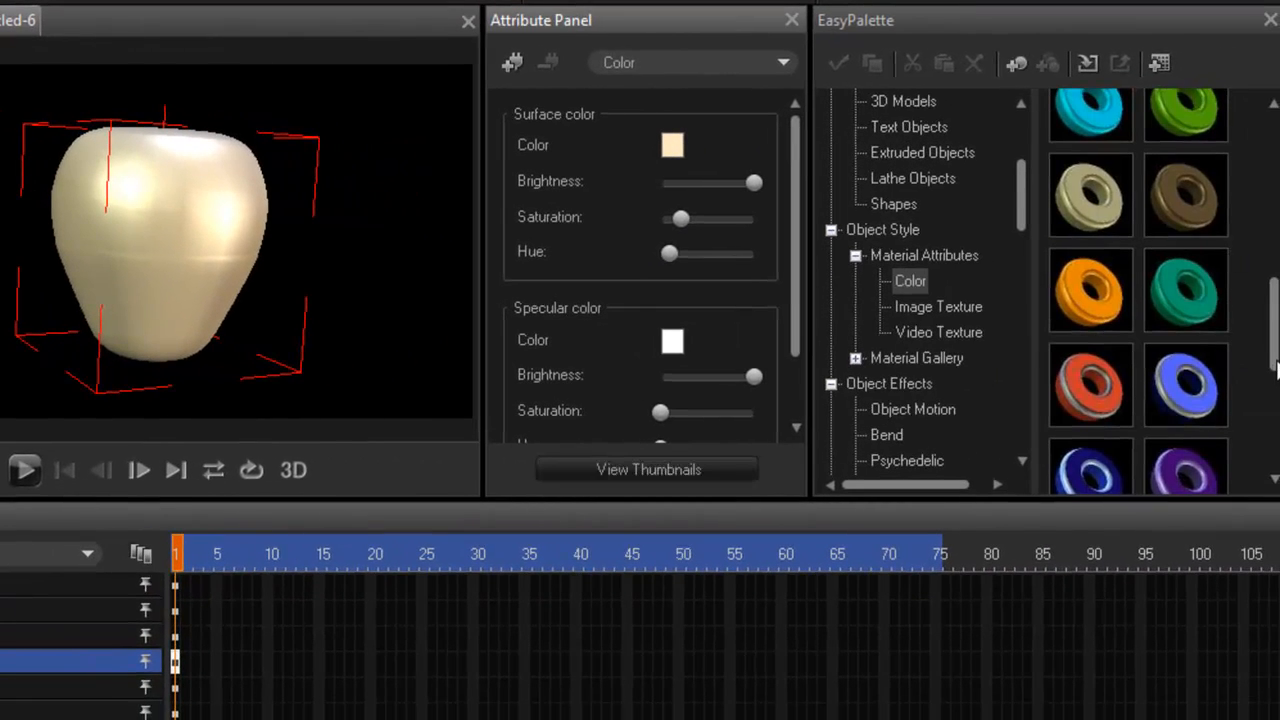
scroll(1276, 368, "up", 5)
double_click(1188, 265)
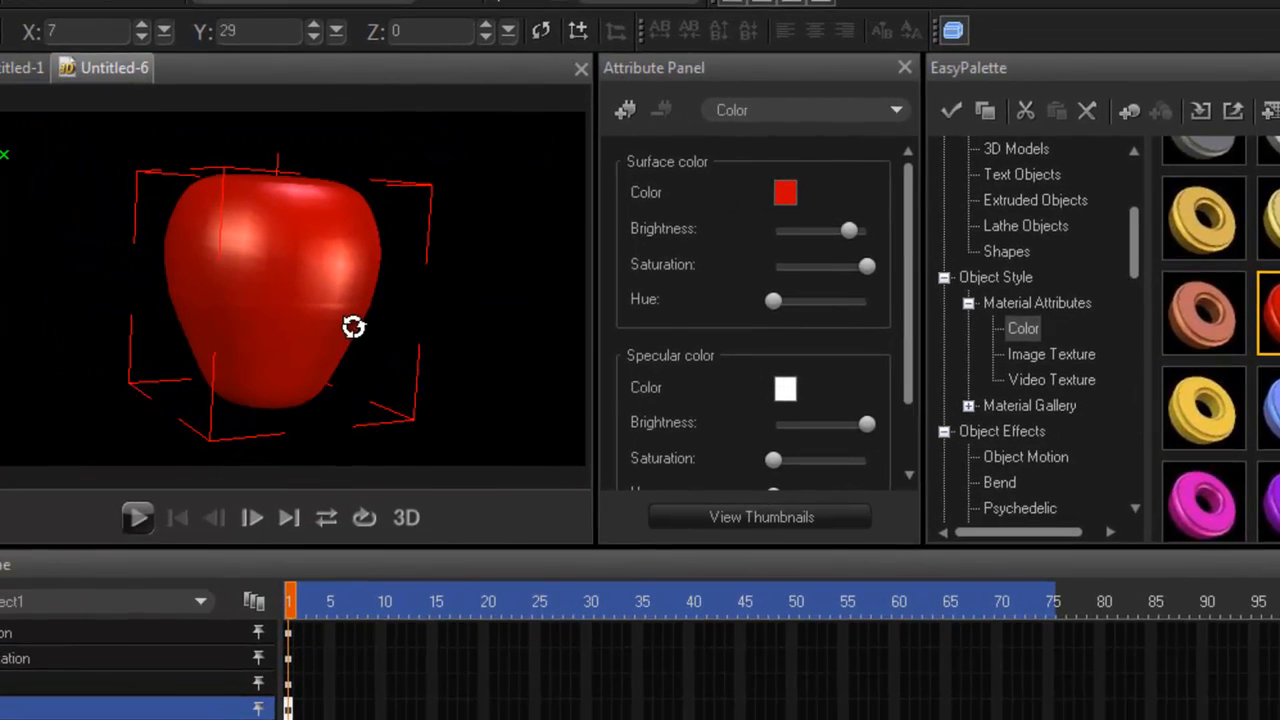
left_click_drag(241, 278, 212, 295)
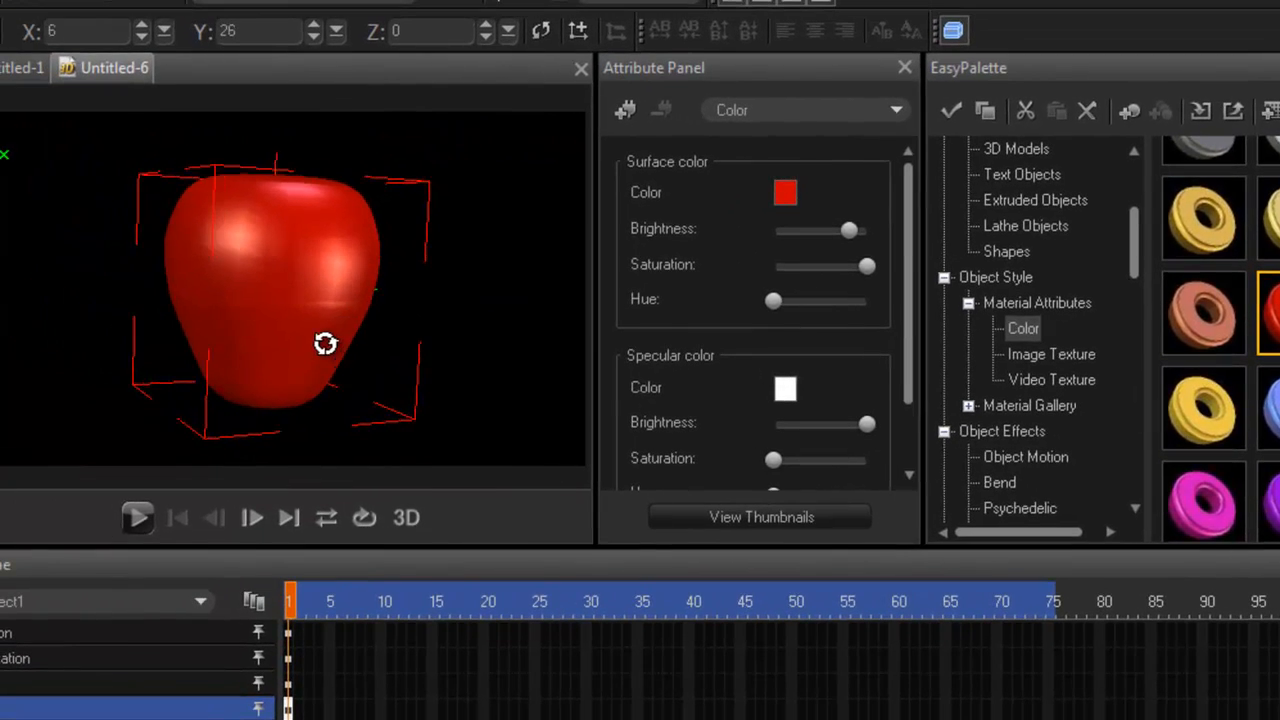
mouse_move(325, 343)
left_mouse_down()
mouse_move(323, 366)
mouse_move(338, 323)
left_mouse_up()
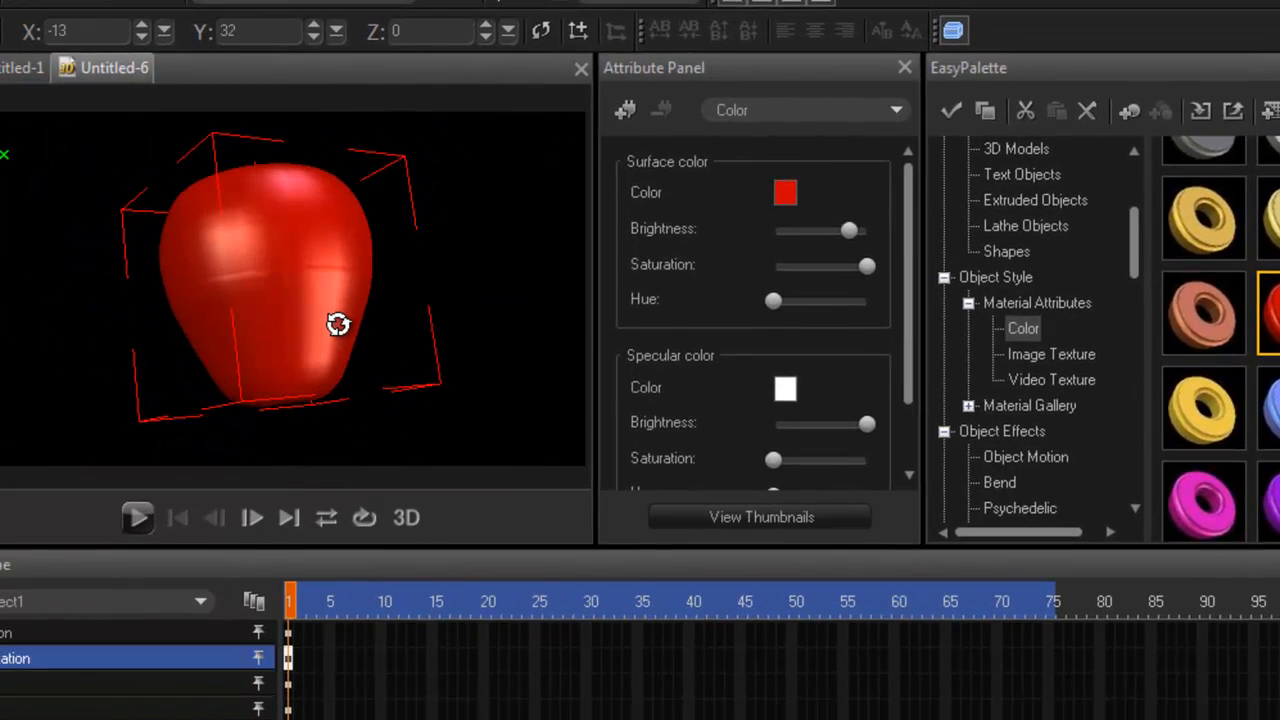
Apply the pale blue light preset from the Light gallery and tilt the apple's top toward the view.
left_click(898, 112)
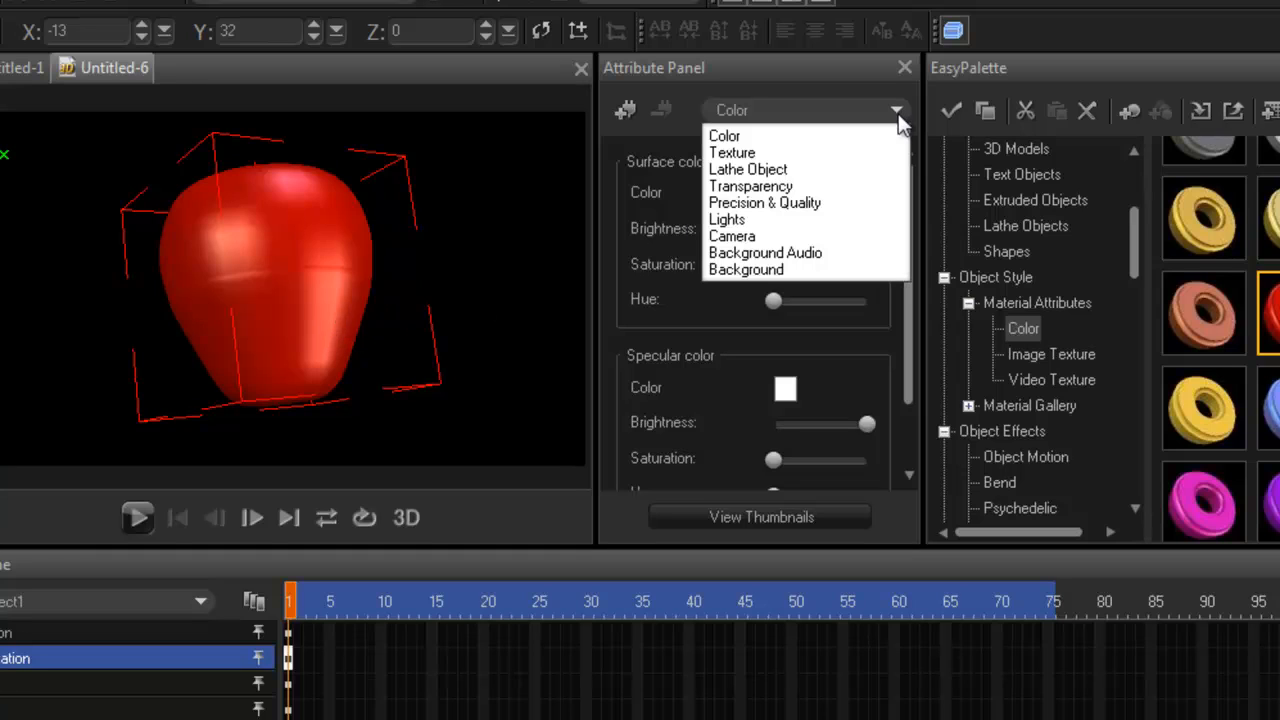
left_click(777, 224)
left_click(782, 516)
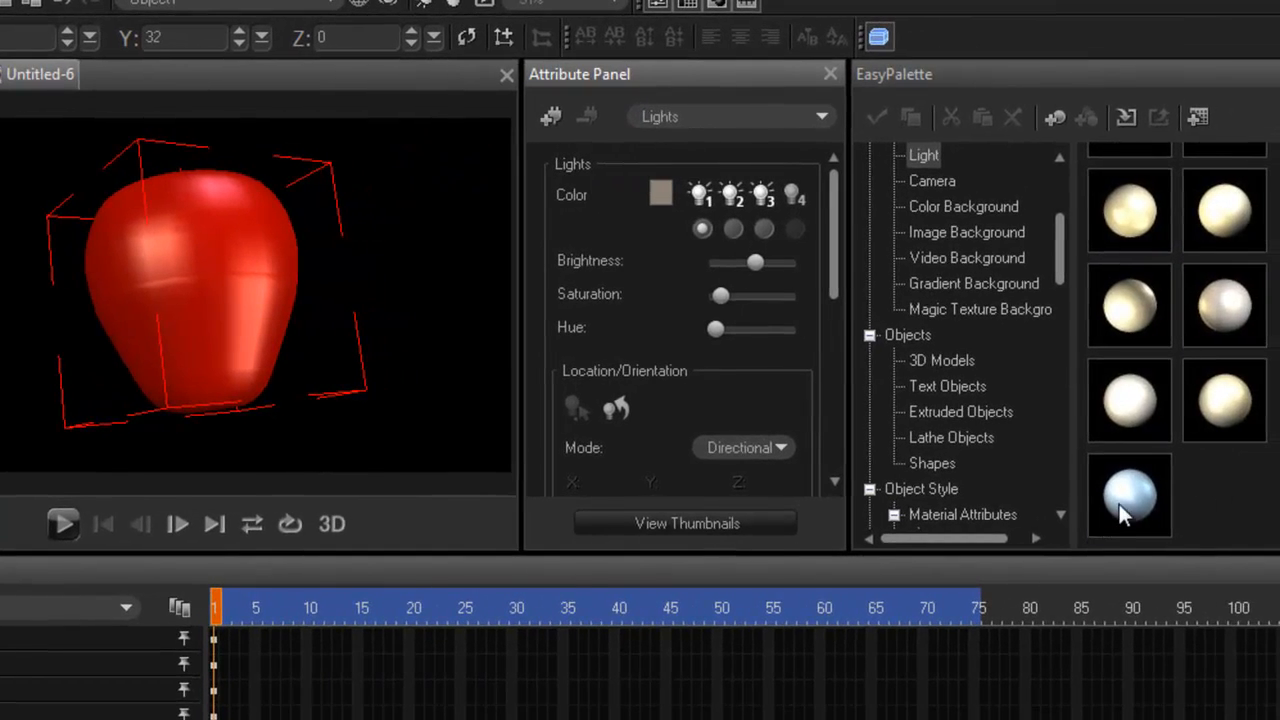
double_click(1124, 497)
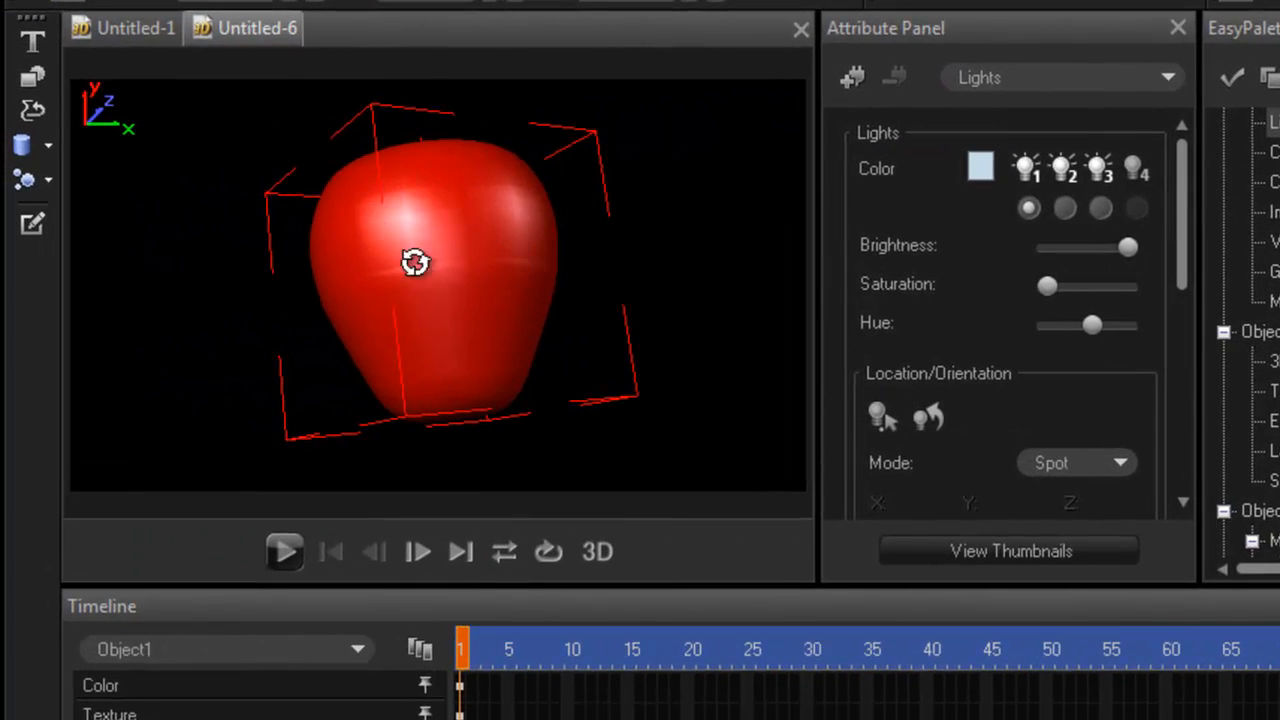
left_click_drag(403, 211, 466, 271)
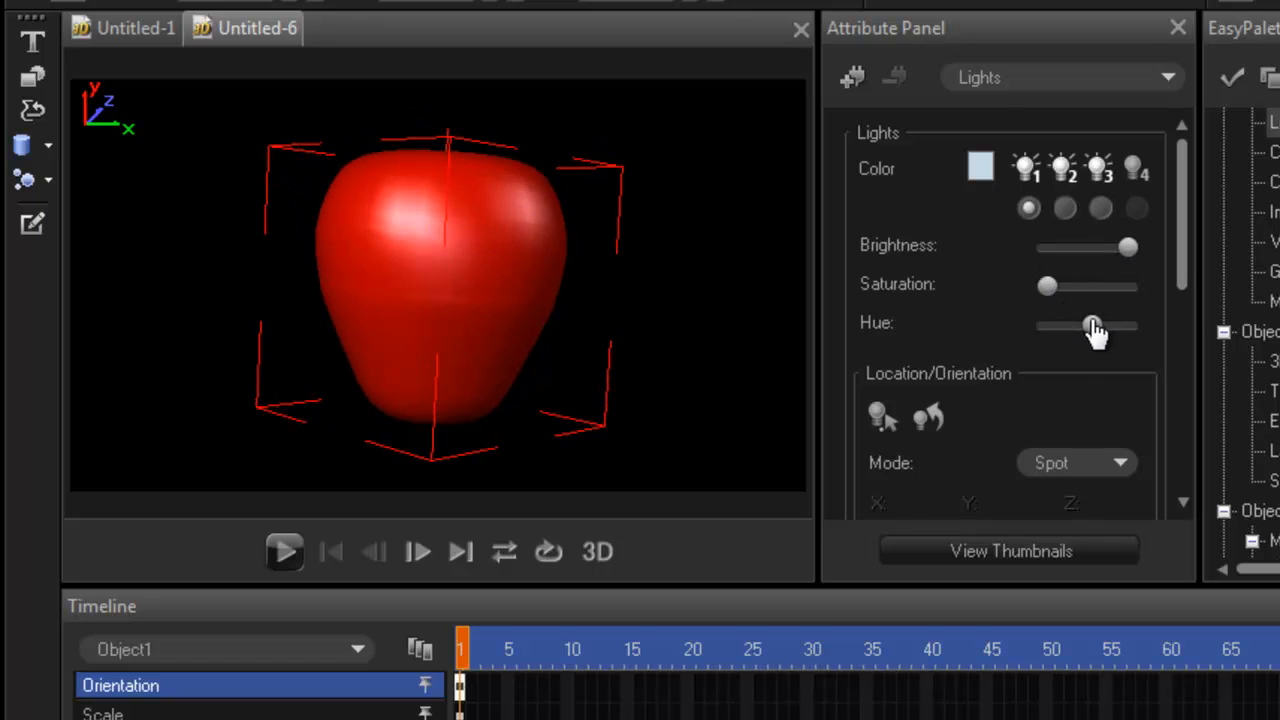
Lower the brightness of light 1 slightly, raise that of light 2 to near maximum, and rotate the apple to X 54, Y 26.
left_click_drag(1128, 247, 1119, 248)
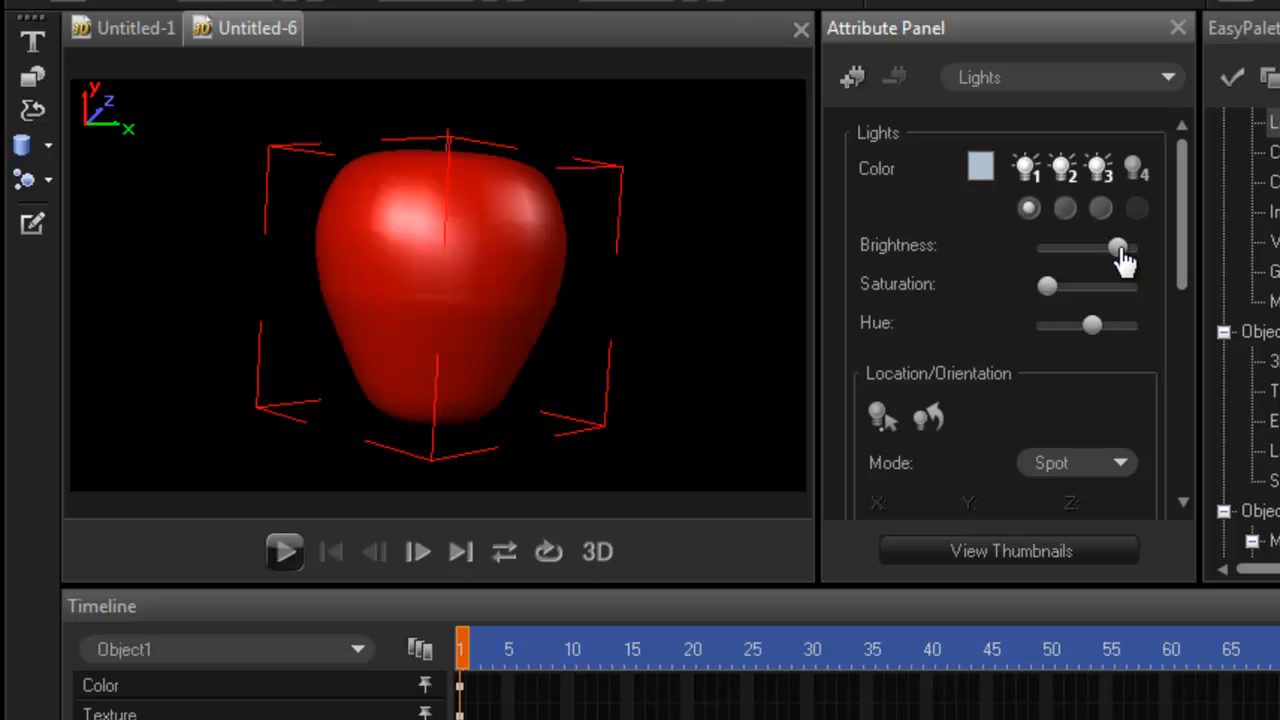
left_click(1064, 207)
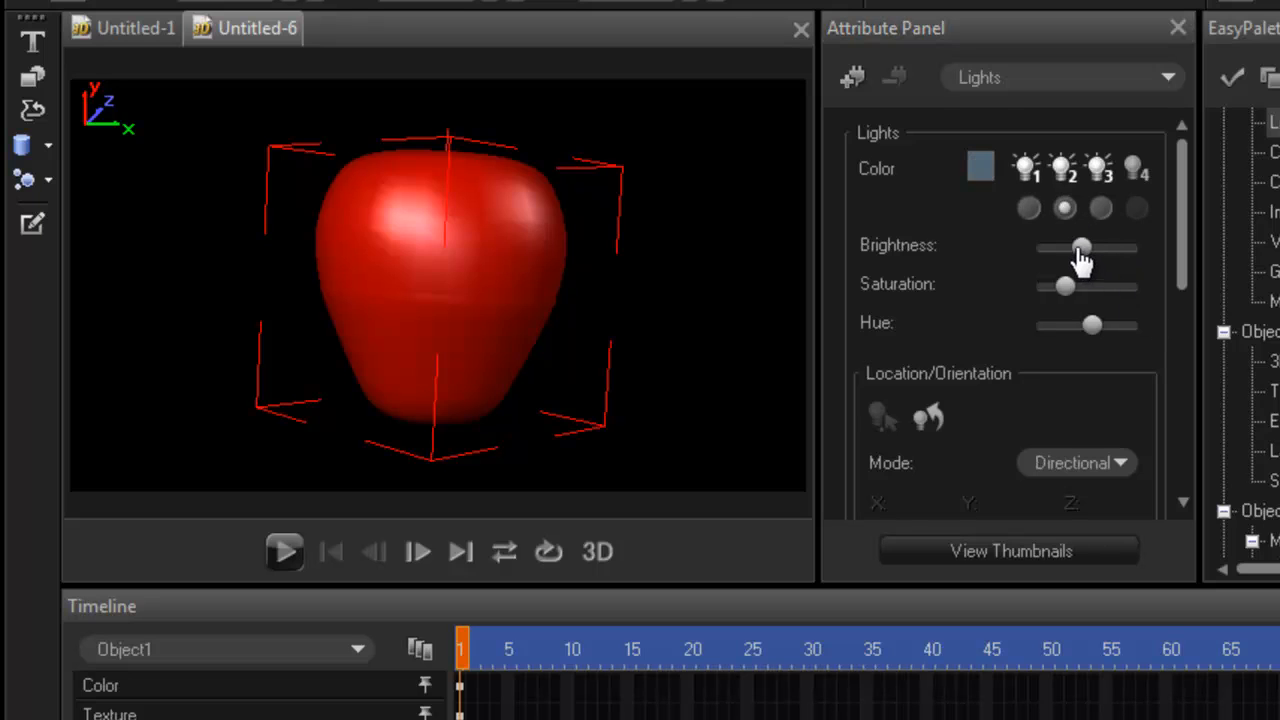
left_click_drag(1080, 250, 1128, 258)
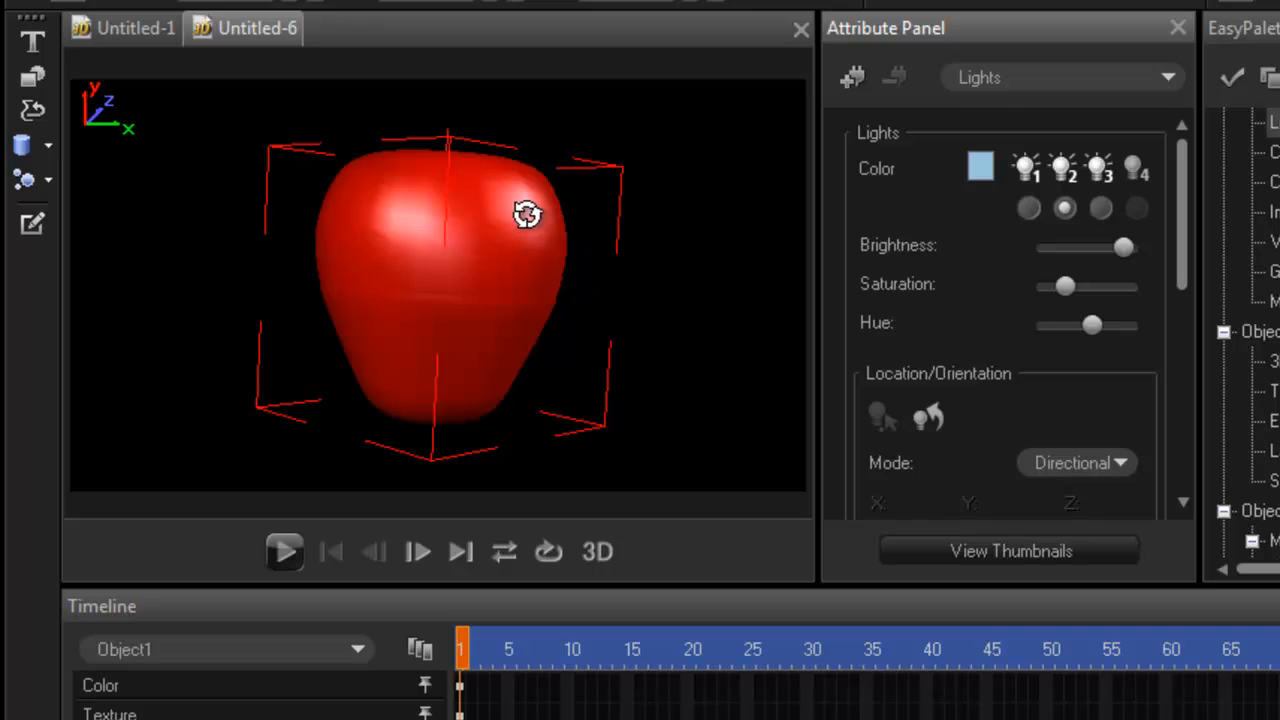
left_click_drag(454, 220, 526, 351)
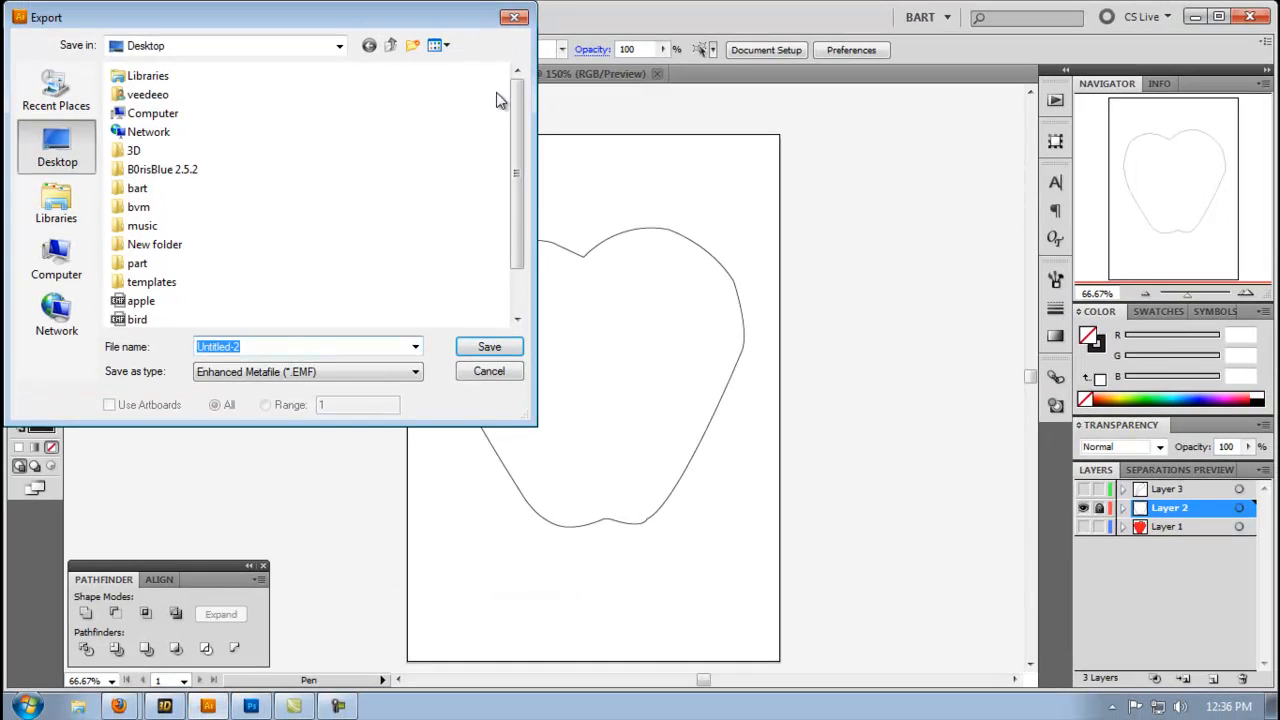
Cancel the export in Illustrator and import the stem EMF outline from the Desktop as a path object in MotionStudio 3D.
left_click(514, 18)
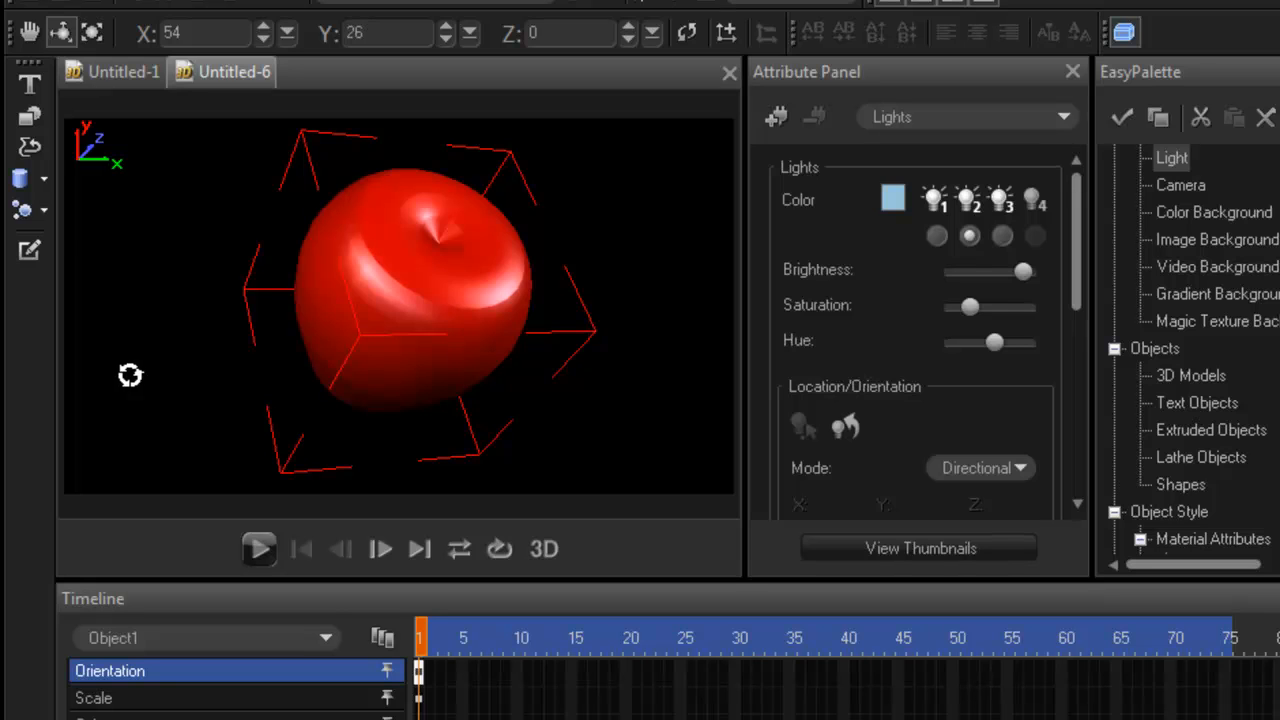
left_click(29, 116)
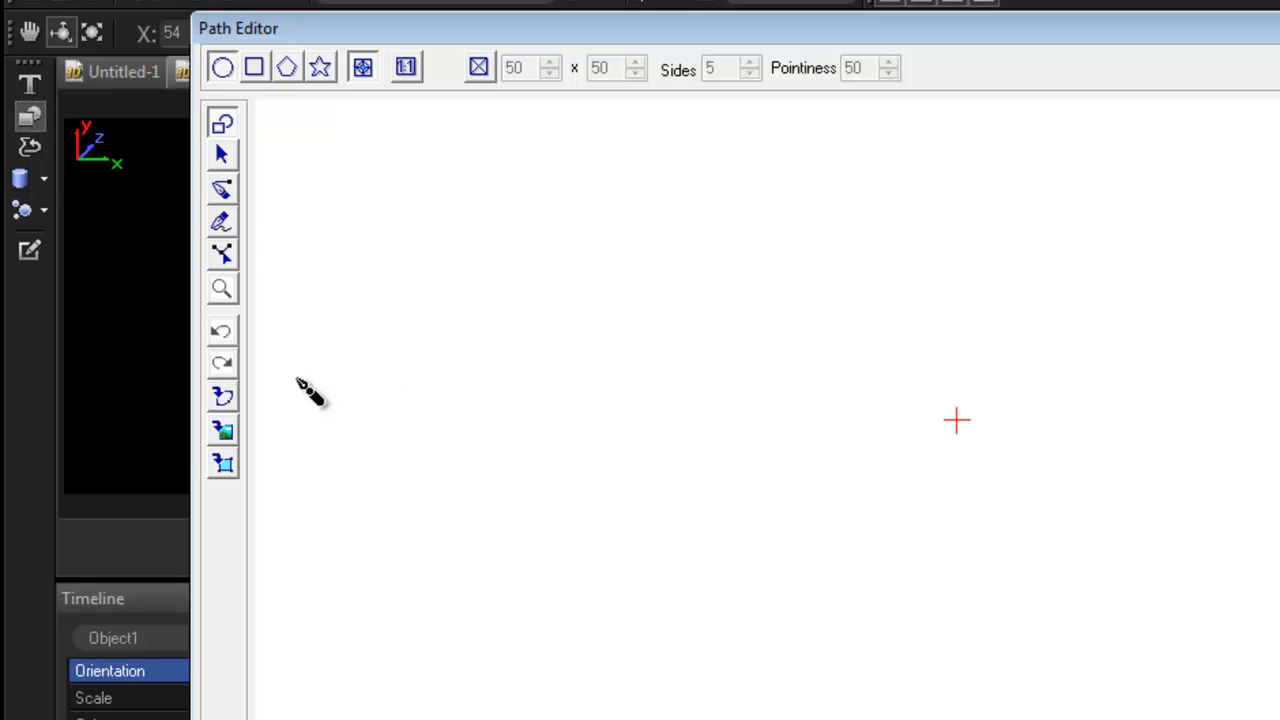
left_click(222, 396)
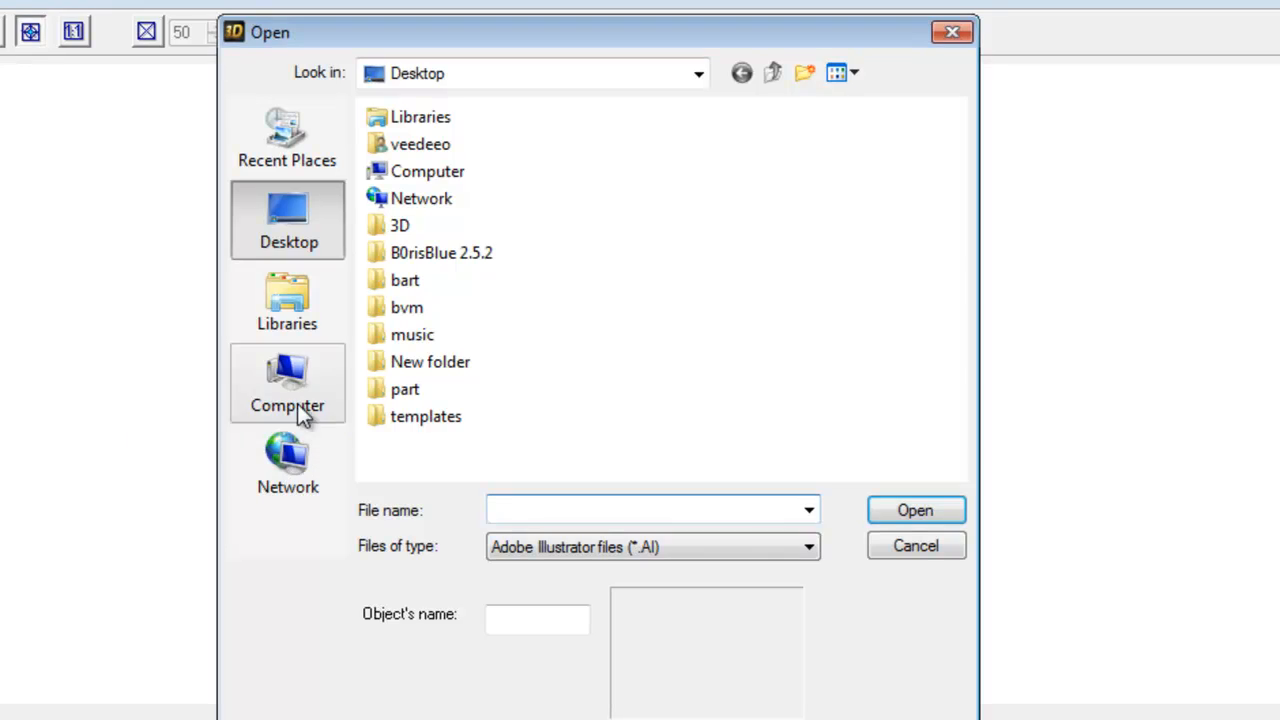
left_click(815, 548)
left_click(745, 588)
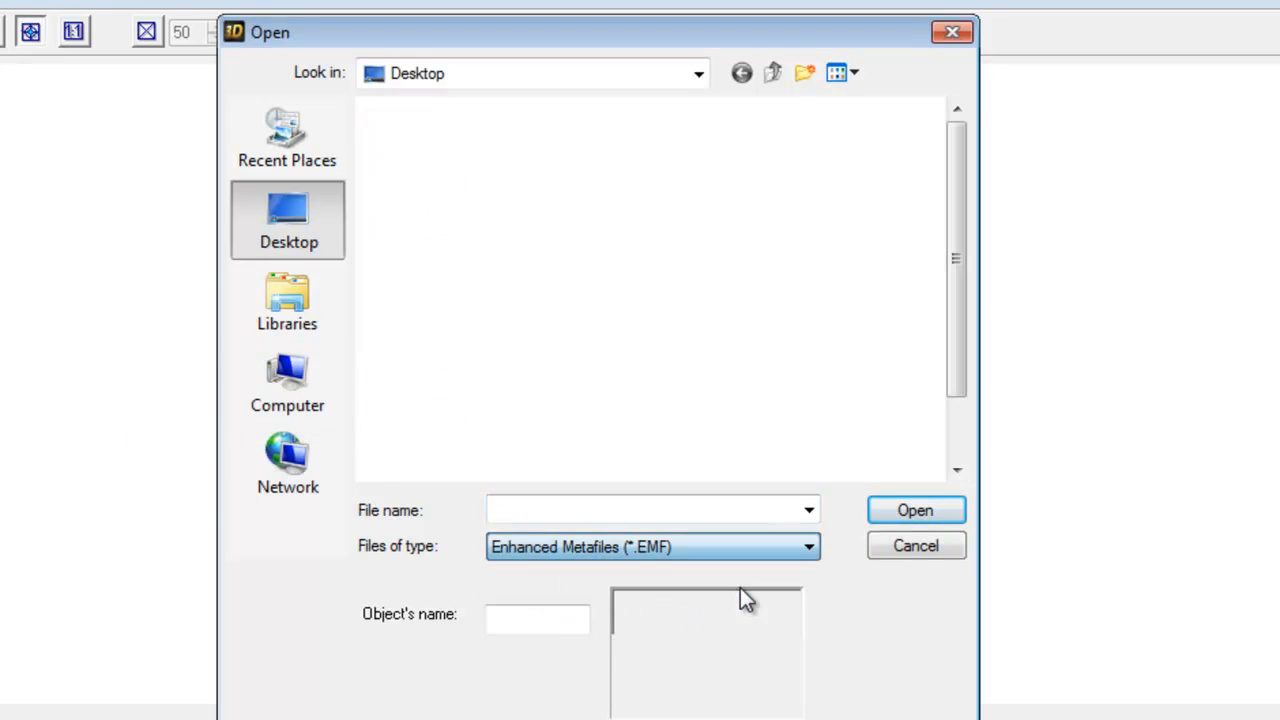
left_click(957, 472)
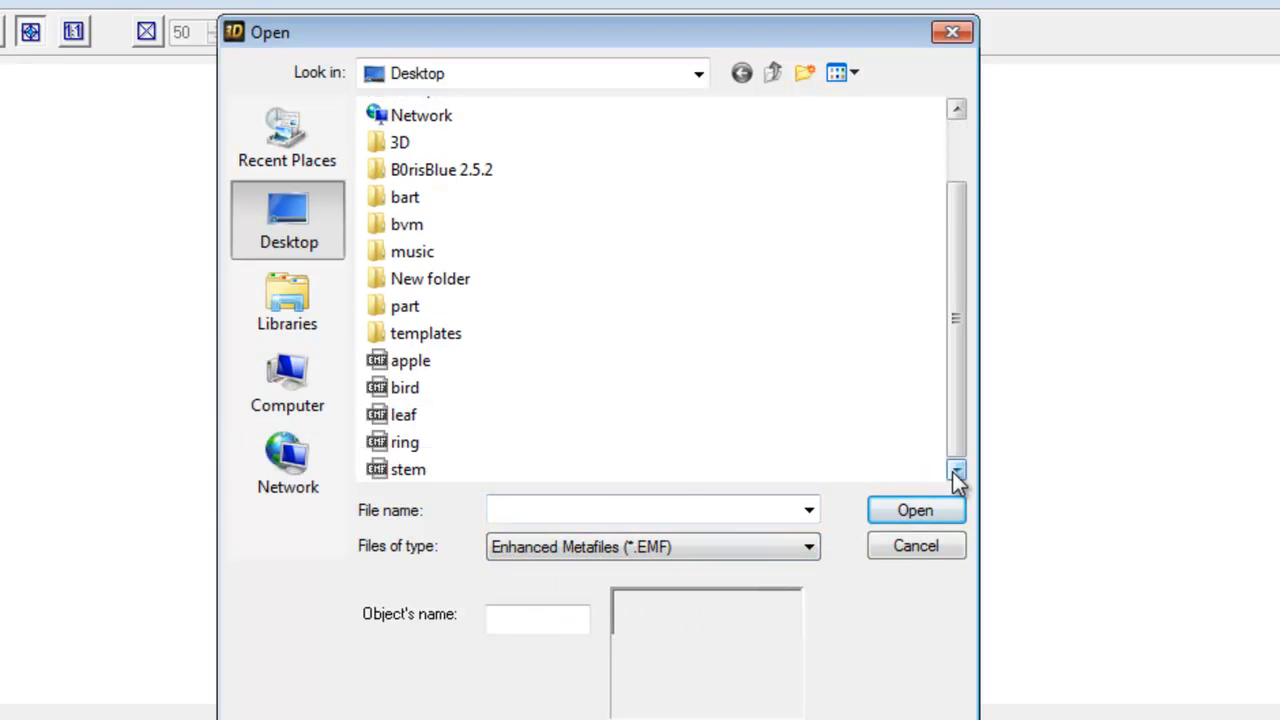
left_click(419, 471)
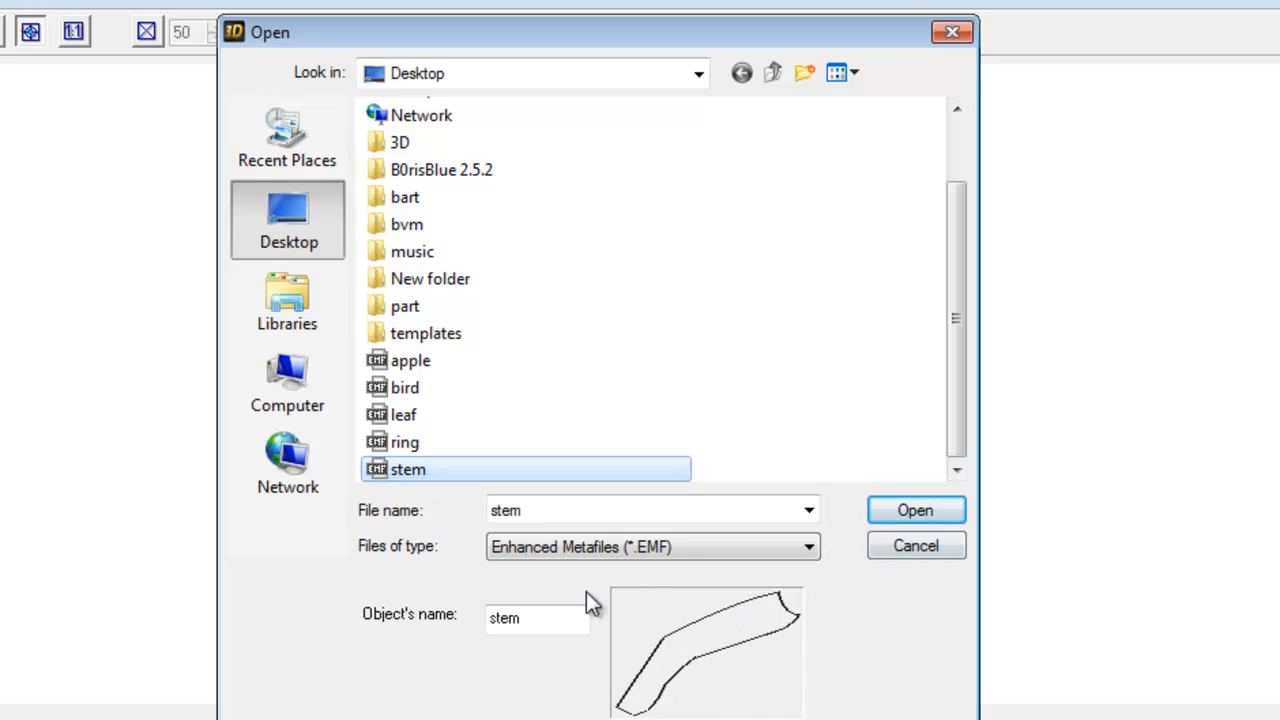
left_click(873, 518)
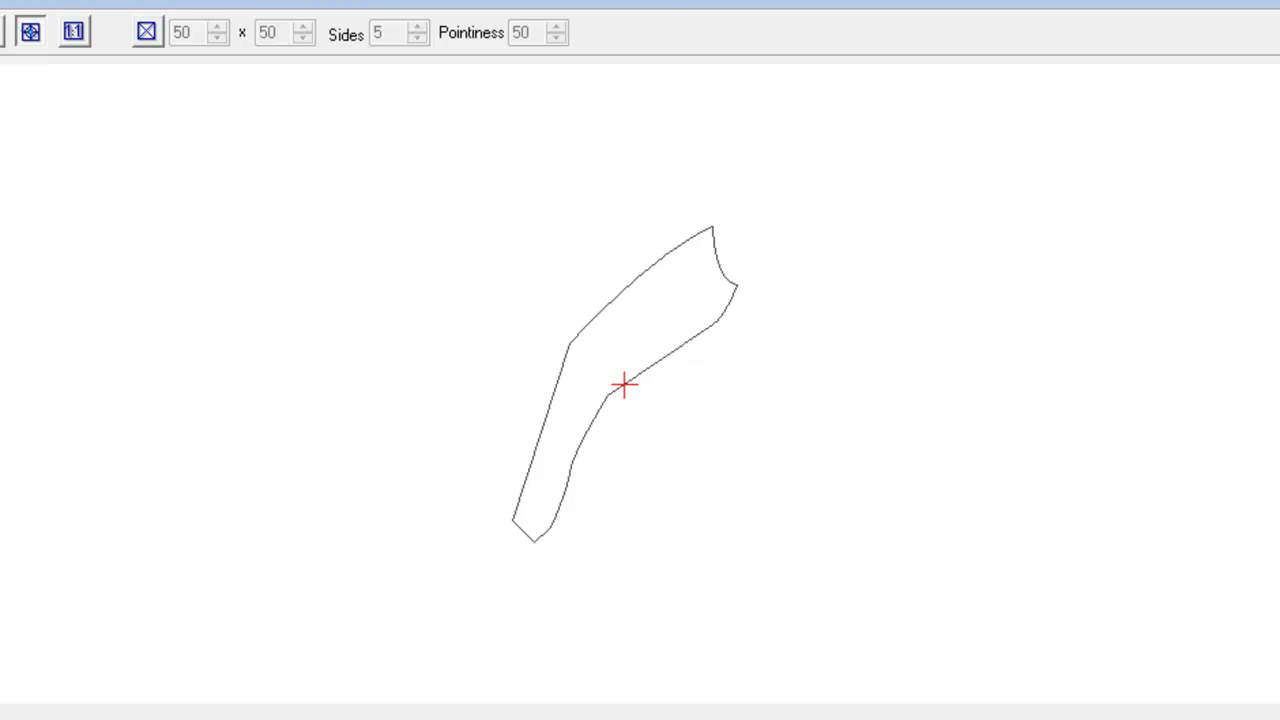
left_click(1, 192)
left_click_drag(611, 318, 631, 340)
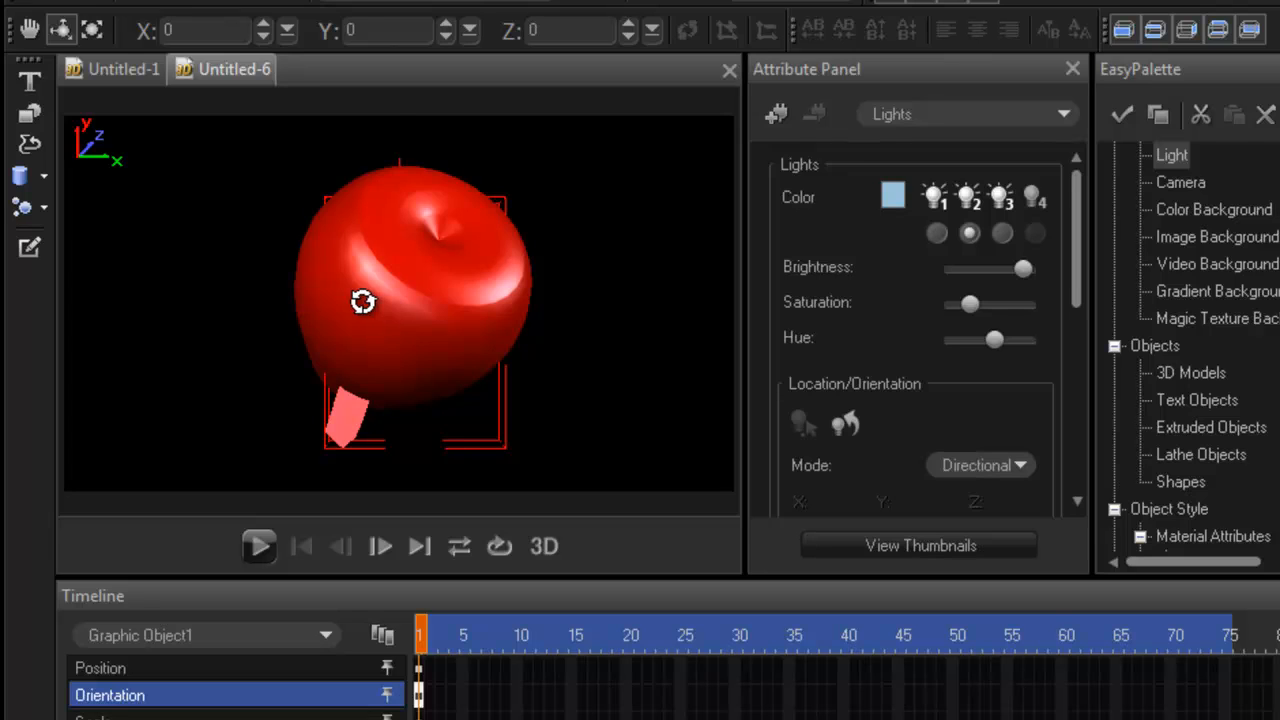
left_click(363, 302)
key("Tab")
key("Tab")
key("Tab")
key("Tab")
key("Tab")
key("Tab")
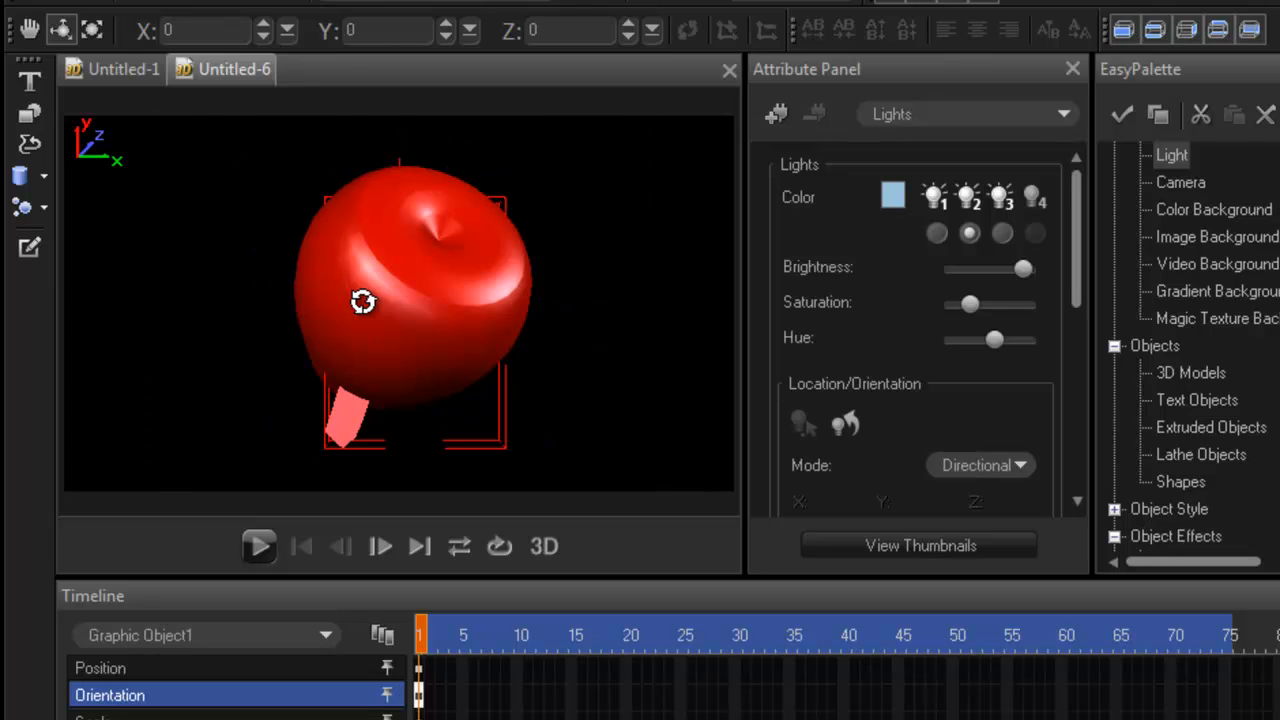
key("Tab")
key("Tab")
Move the stem beside the apple to position X 85, Y -1 and rotate it to X 15, Y 40.
left_click(28, 30)
left_click_drag(606, 363, 655, 363)
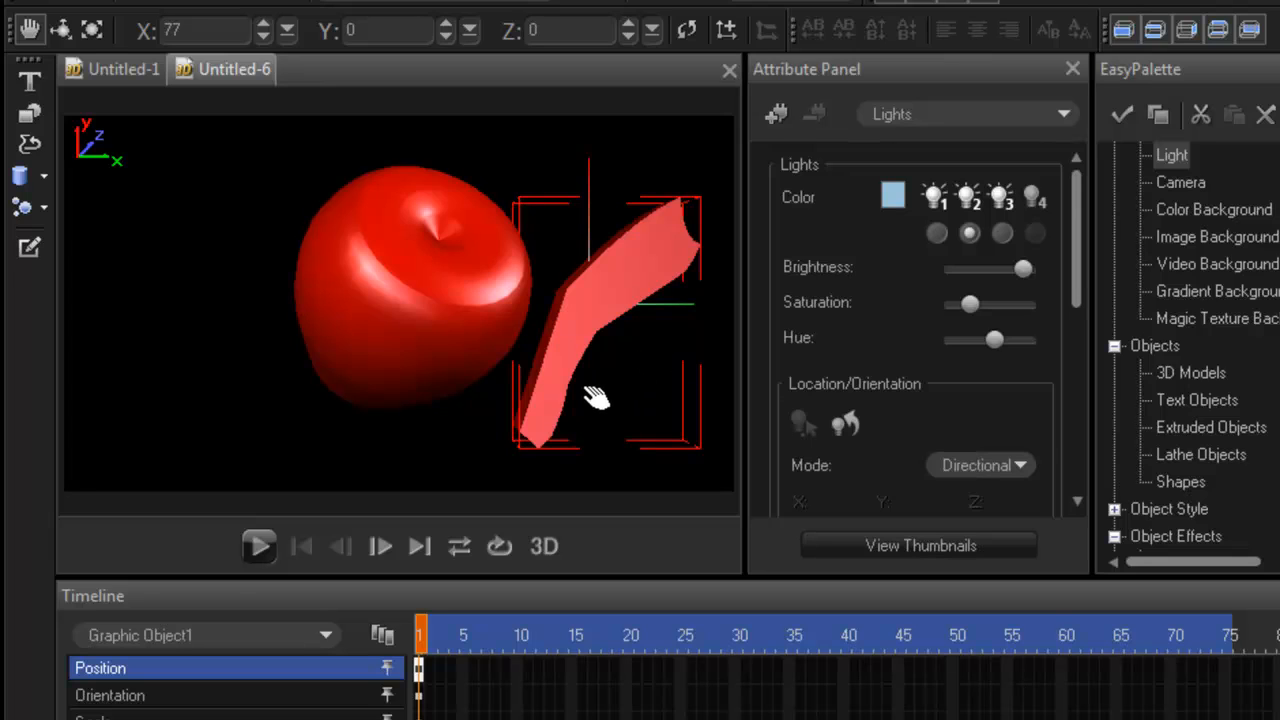
left_click_drag(596, 397, 605, 394)
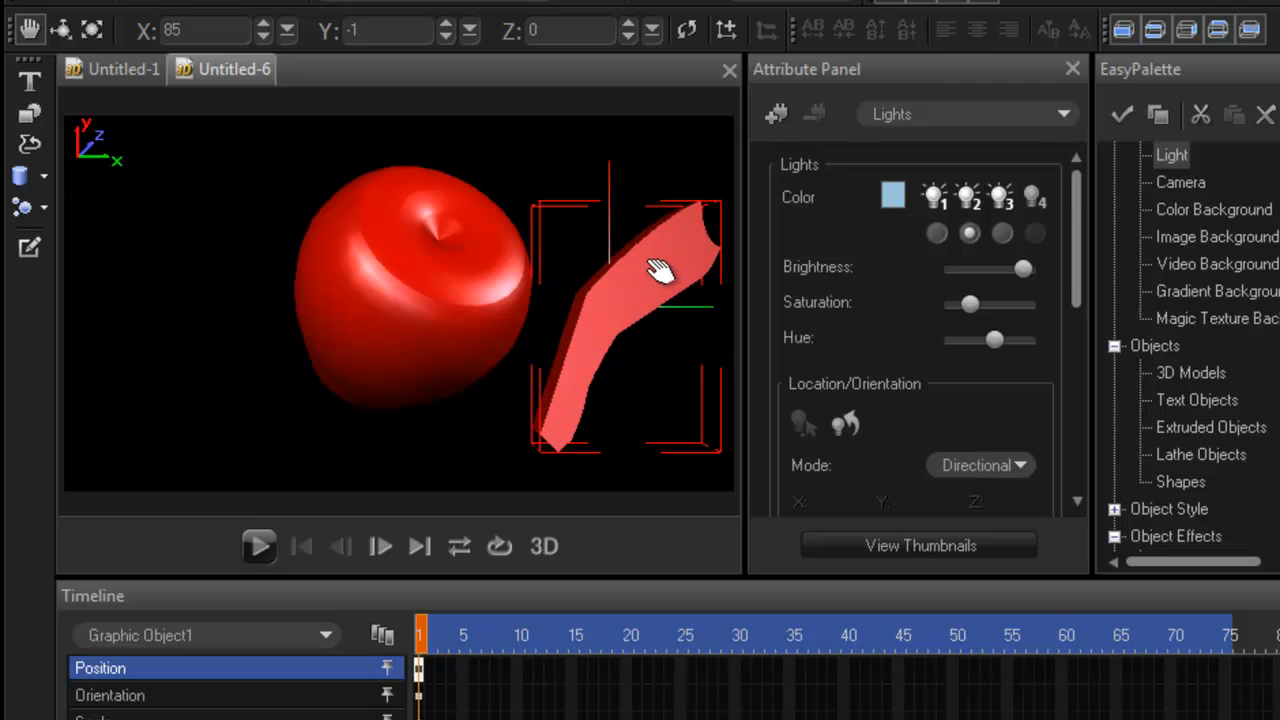
key("s")
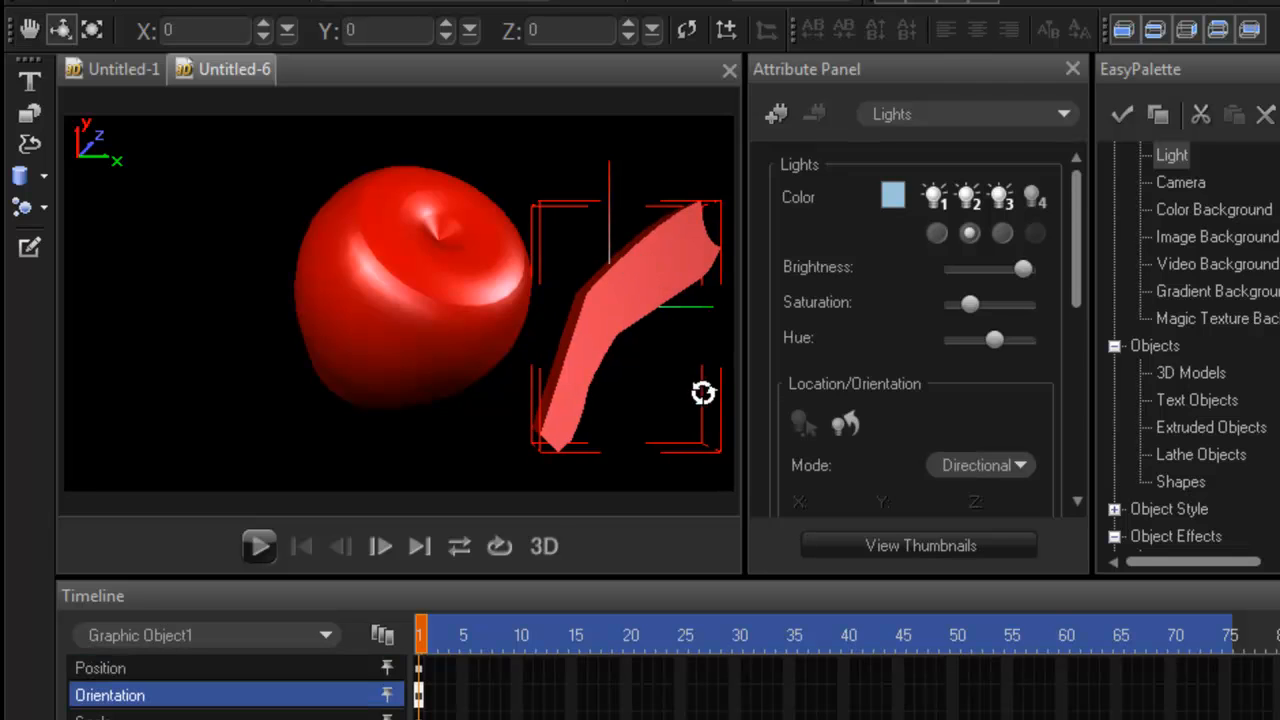
left_click_drag(630, 361, 678, 377)
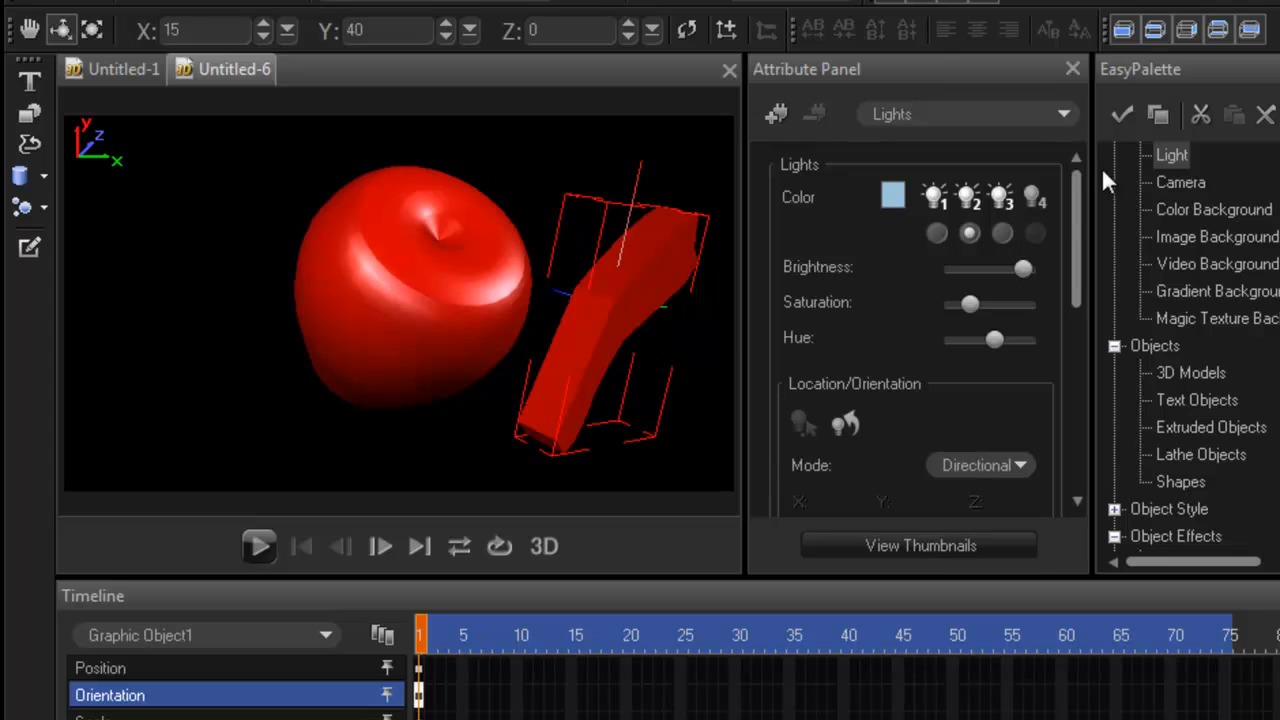
Apply the first General bevel preset to the stem to make its extrusion thinner.
left_click(1063, 114)
left_click(965, 172)
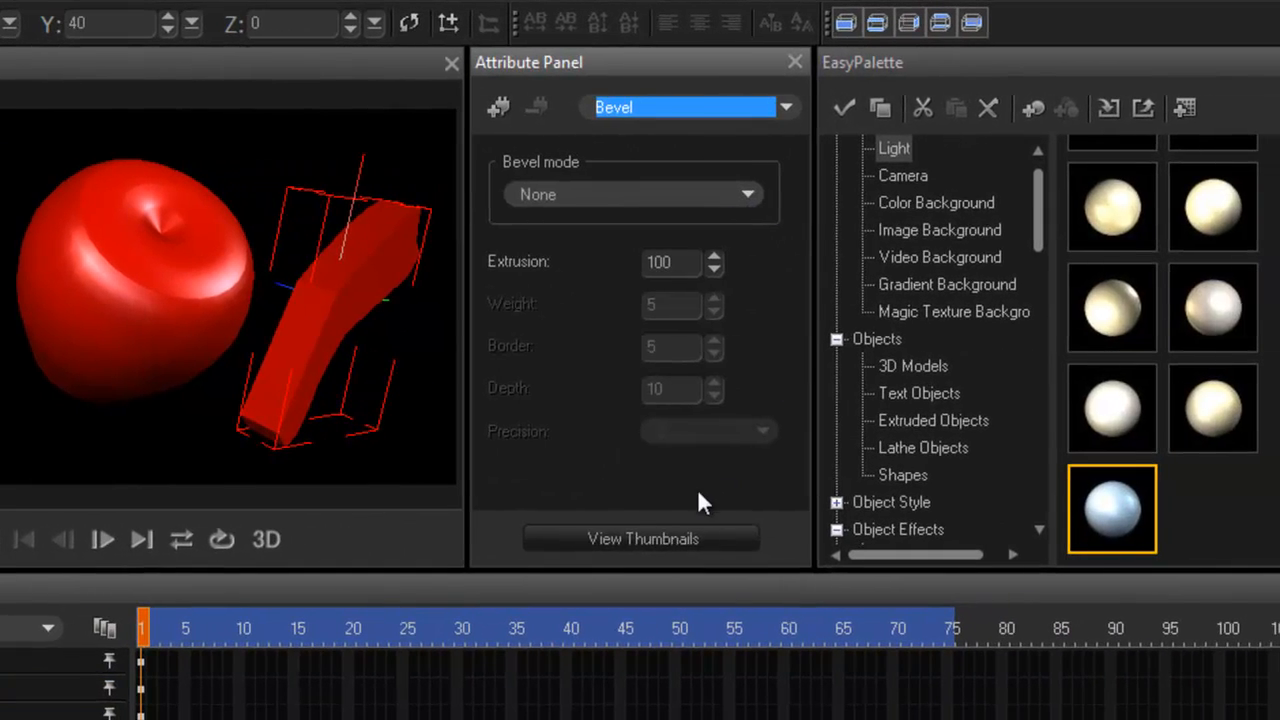
left_click(688, 540)
scroll(1163, 350, "up", 8)
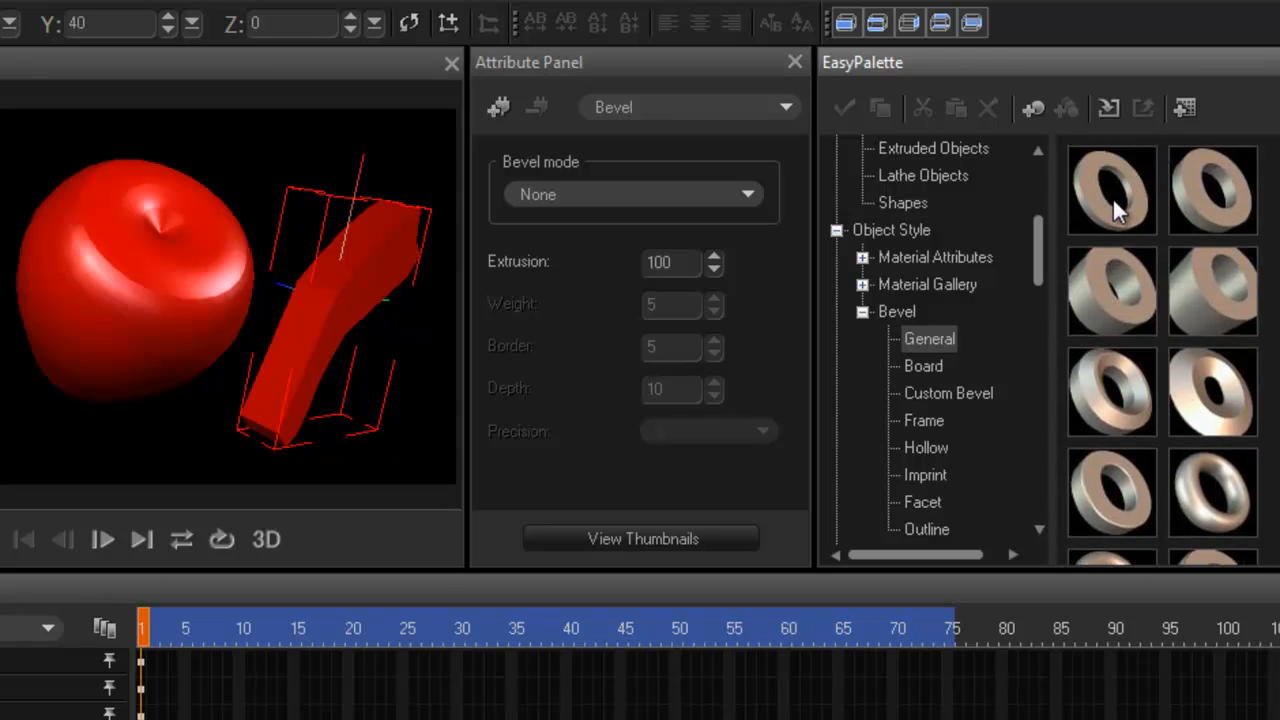
double_click(1114, 205)
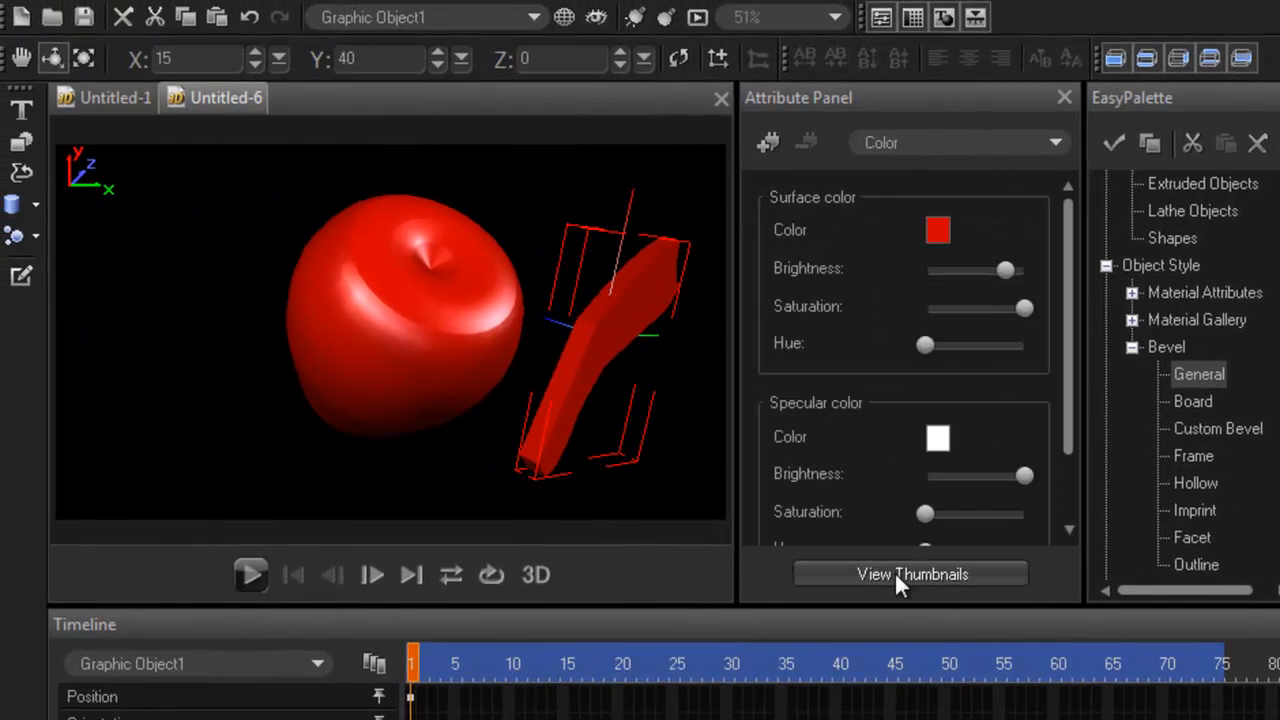
Apply the dark brown Color preset from Material Attributes to the stem.
left_click(894, 572)
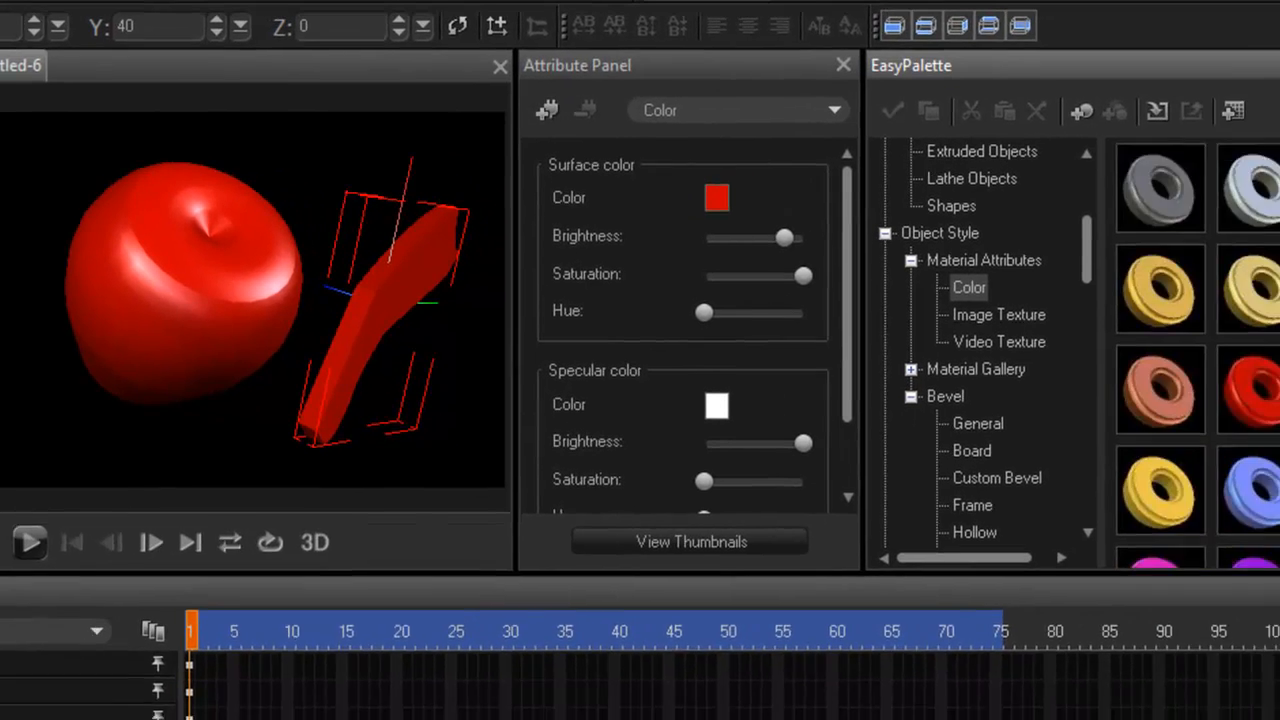
scroll(1163, 346, "up", 2)
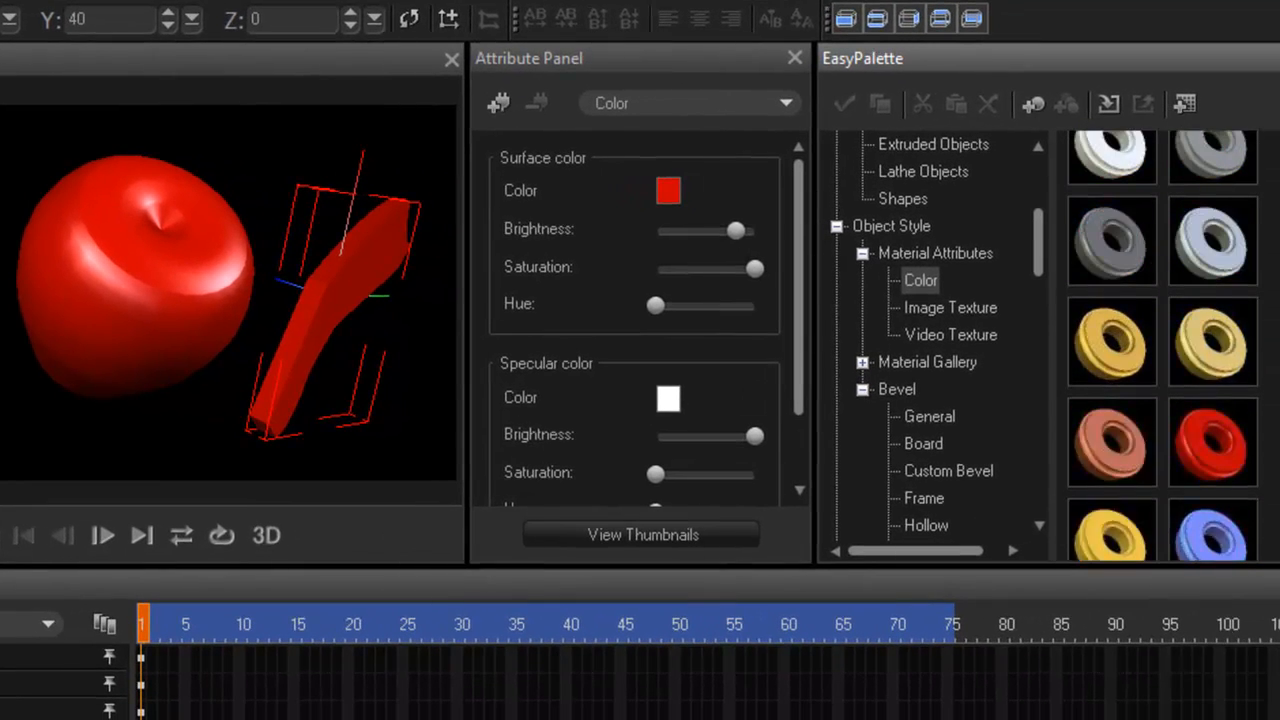
scroll(1163, 346, "down", 4)
scroll(1163, 346, "down", 3)
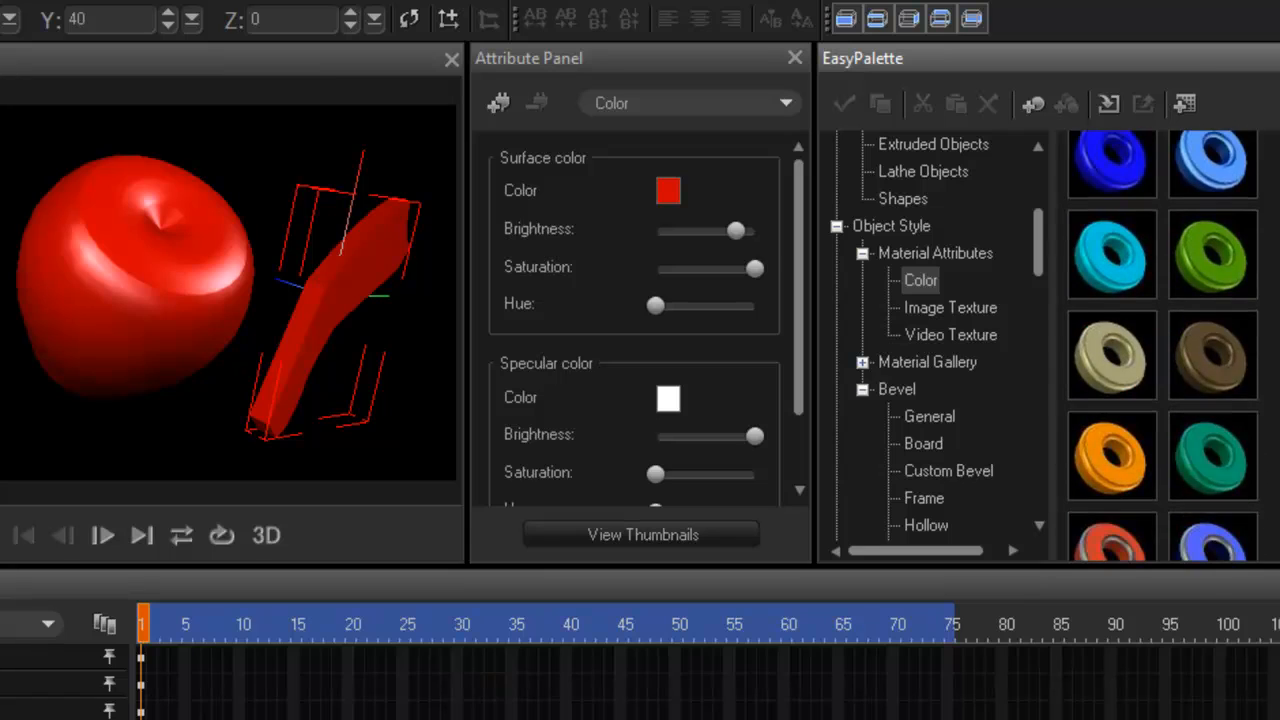
double_click(1216, 369)
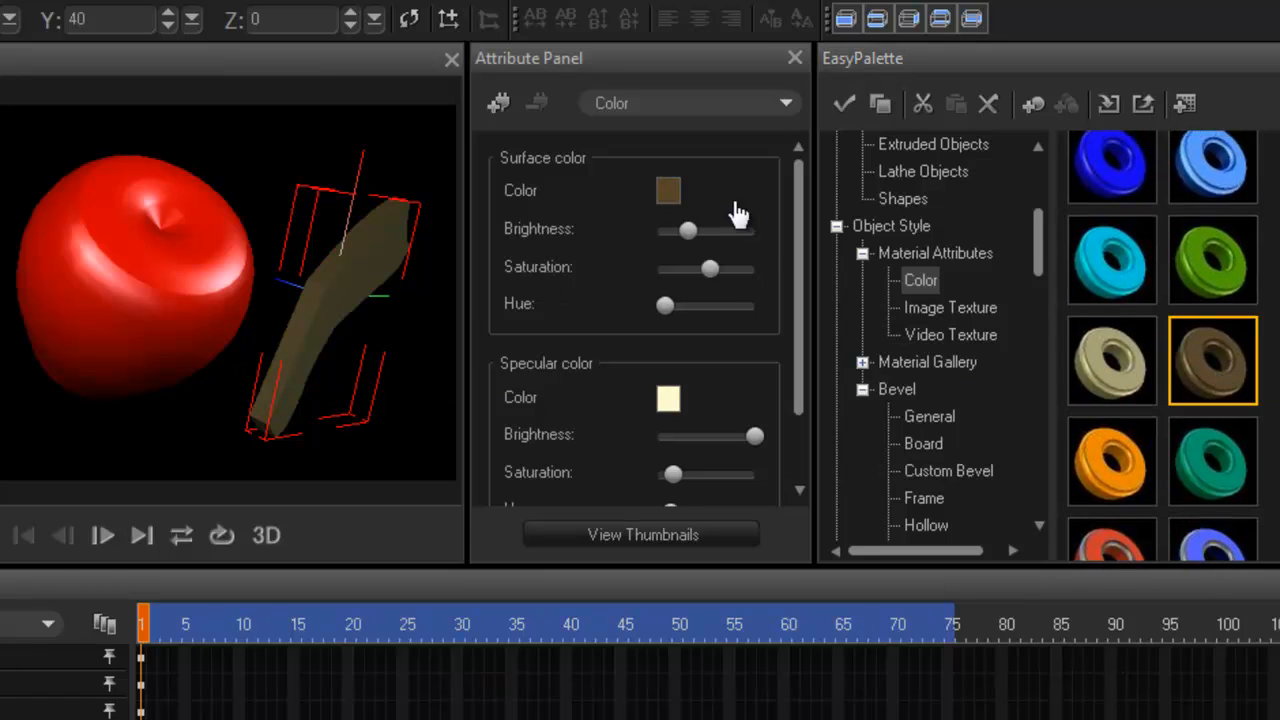
left_click(670, 195)
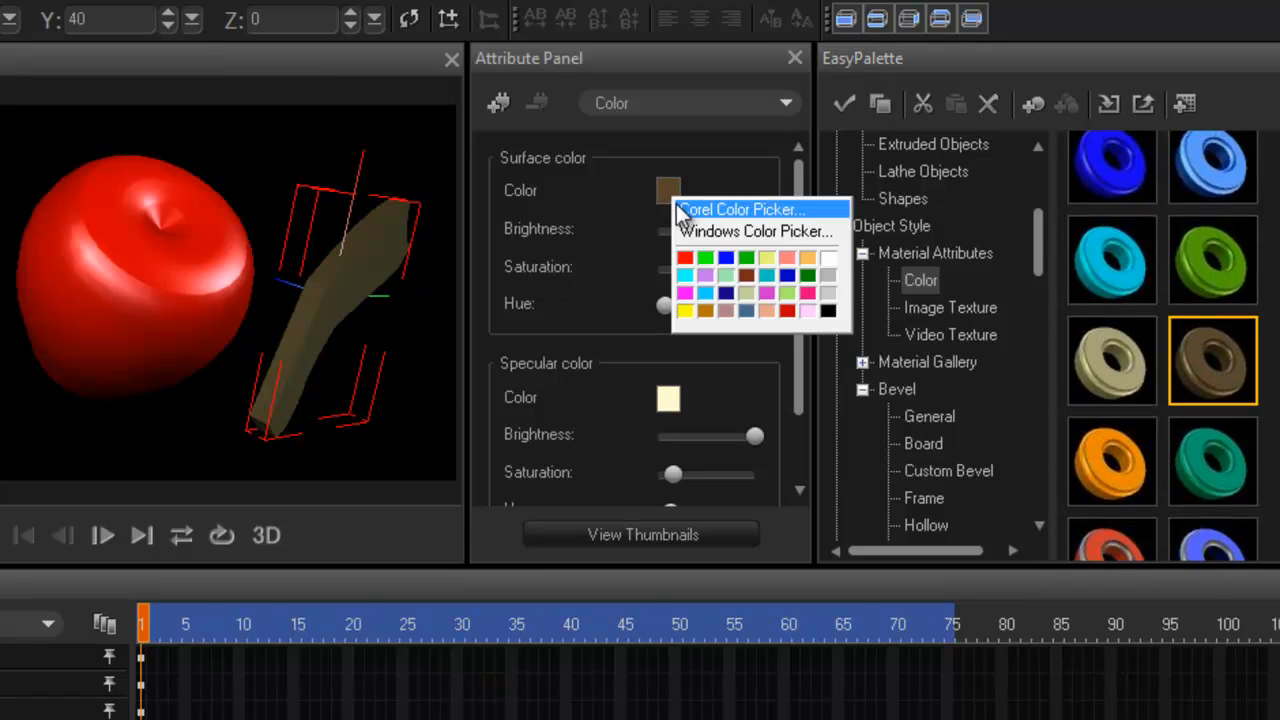
left_click(686, 209)
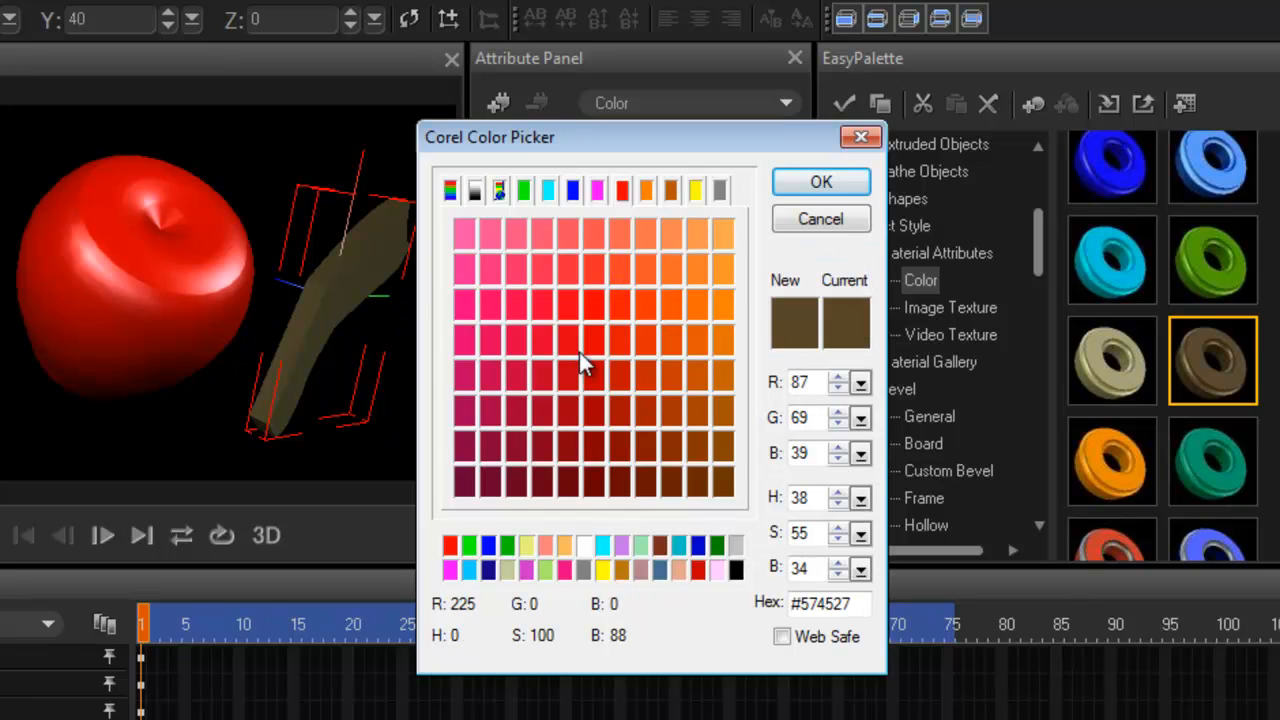
left_click(822, 221)
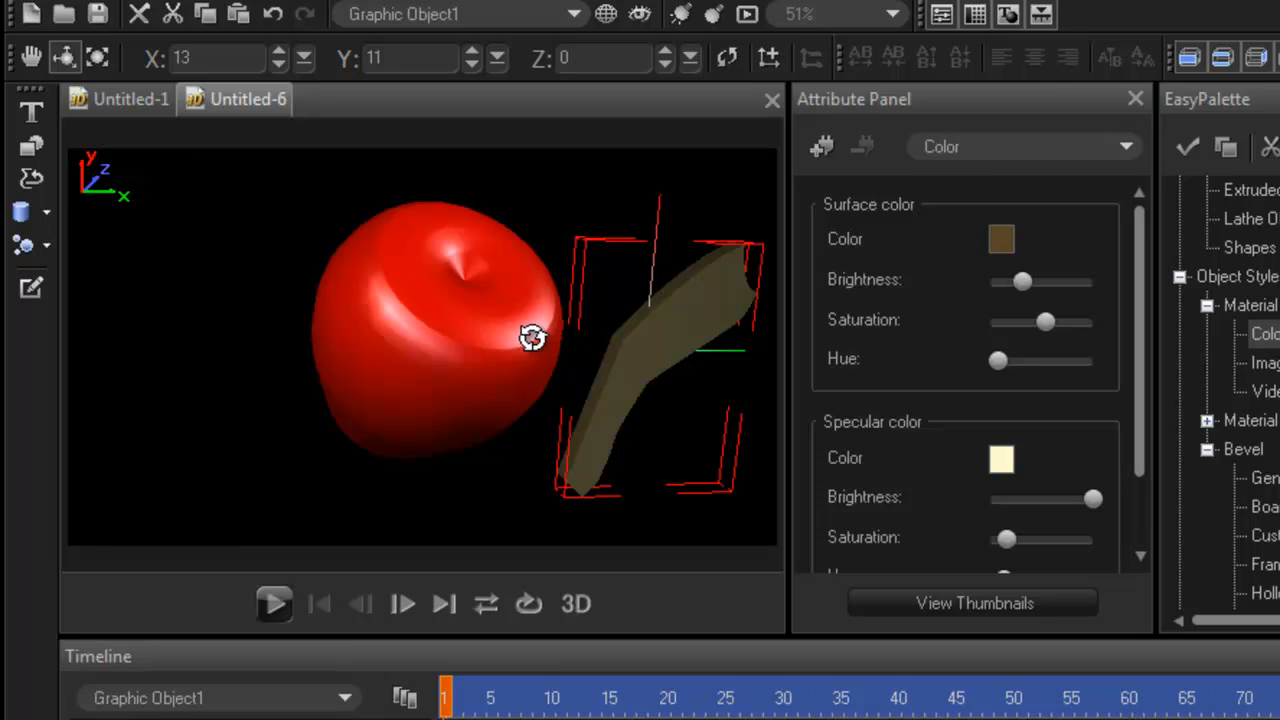
Move the stem above the apple to X 32, Y 61 and switch the camera to the top view.
key("m")
left_click_drag(648, 428, 623, 366)
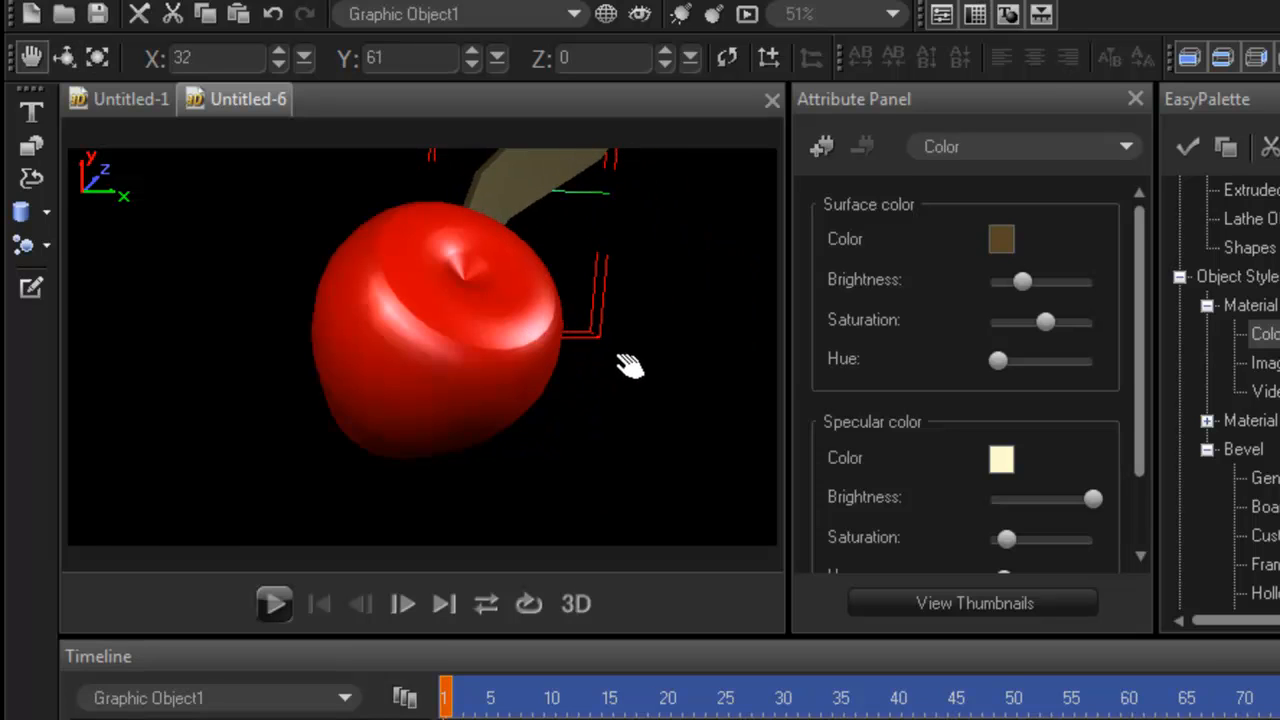
left_click(1127, 147)
left_click(972, 288)
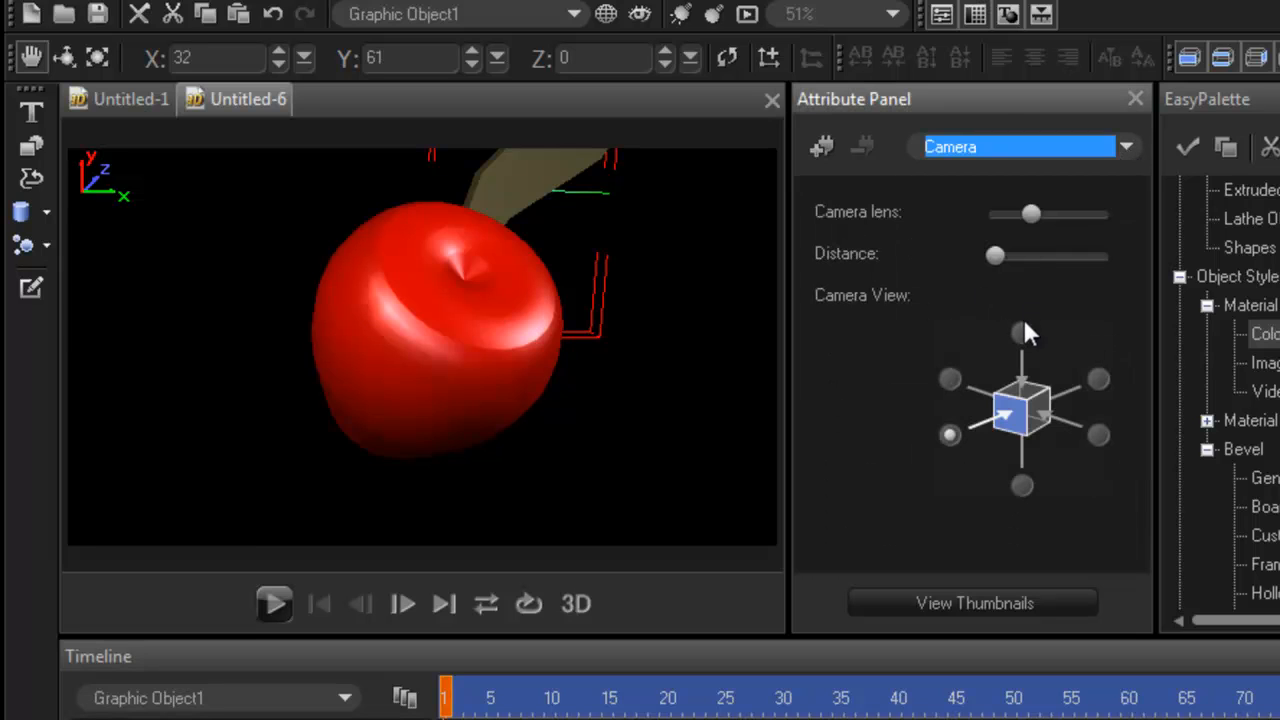
left_click(1022, 332)
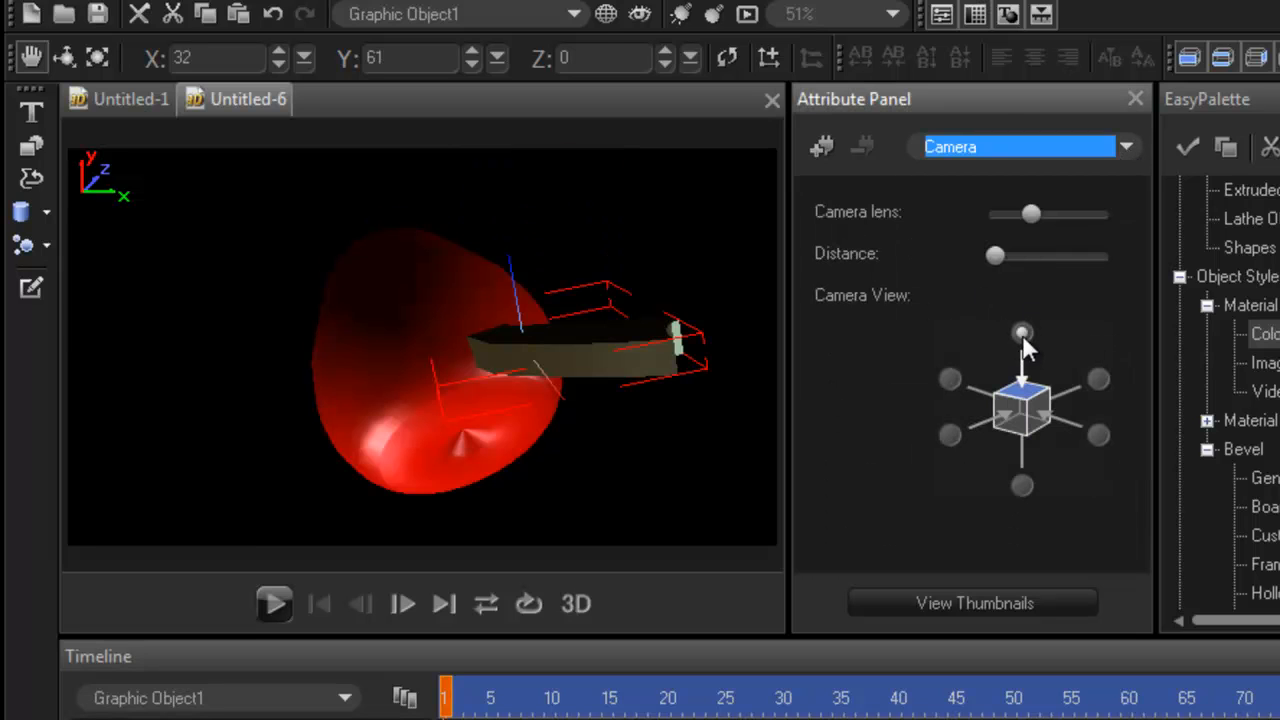
Rotate the apple to X 29, Y 36 so that its dimple faces the top camera.
left_click(546, 456)
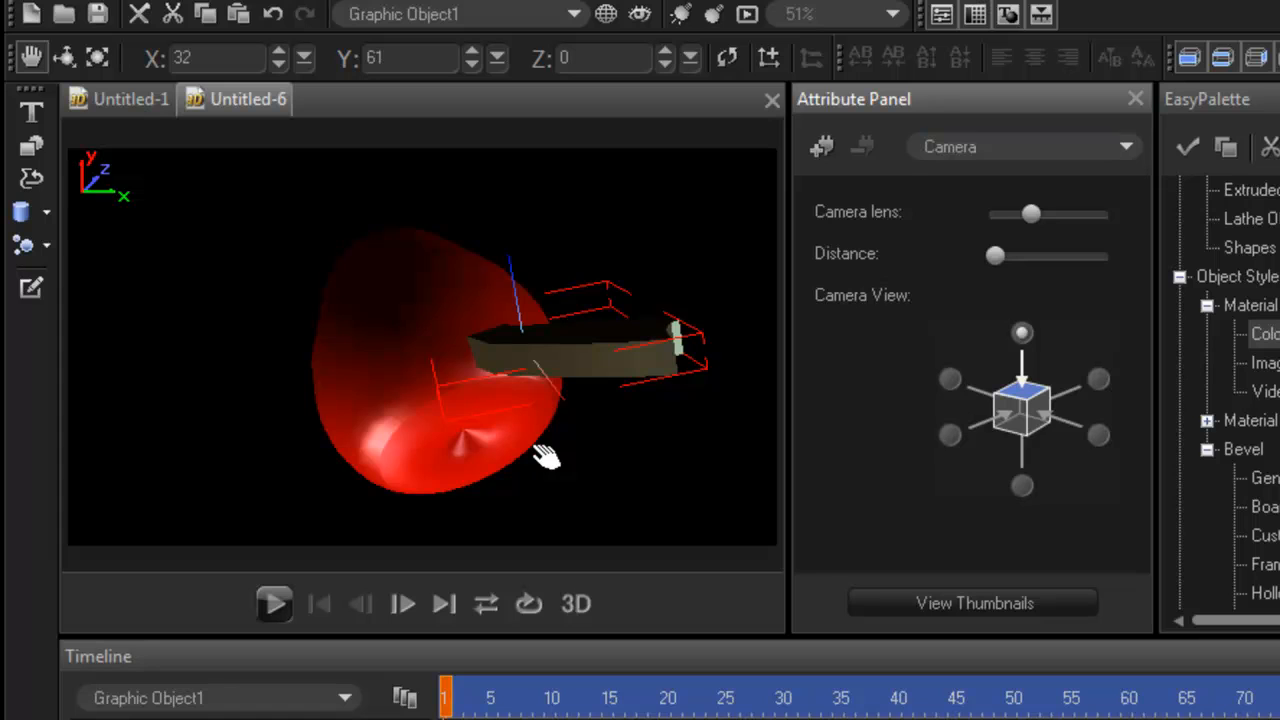
left_click(651, 489)
left_click(651, 489)
left_click_drag(648, 487, 610, 430)
key("r")
mouse_move(287, 283)
left_mouse_down()
mouse_move(286, 331)
mouse_move(277, 294)
mouse_move(286, 286)
mouse_move(296, 302)
left_mouse_up()
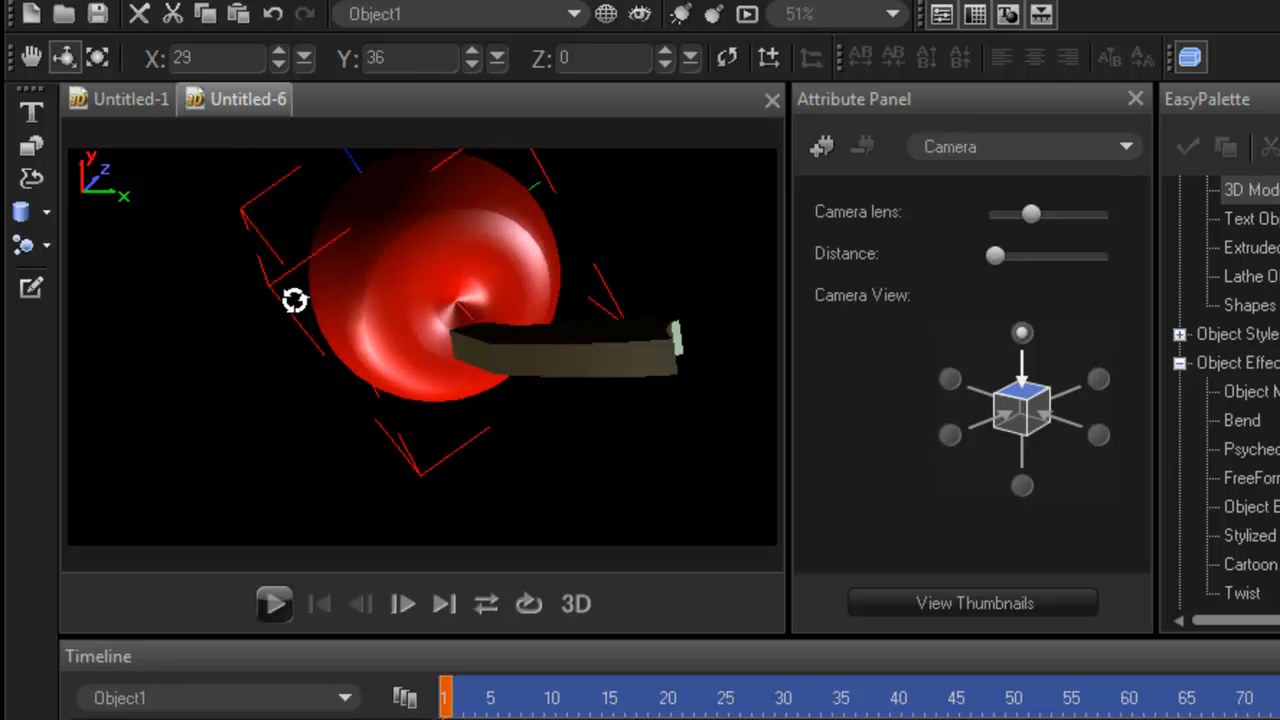
Move the stem to X 40, Y 99, Z 5 and scale it to X 67, Y 45, Z 97.
left_click(566, 457)
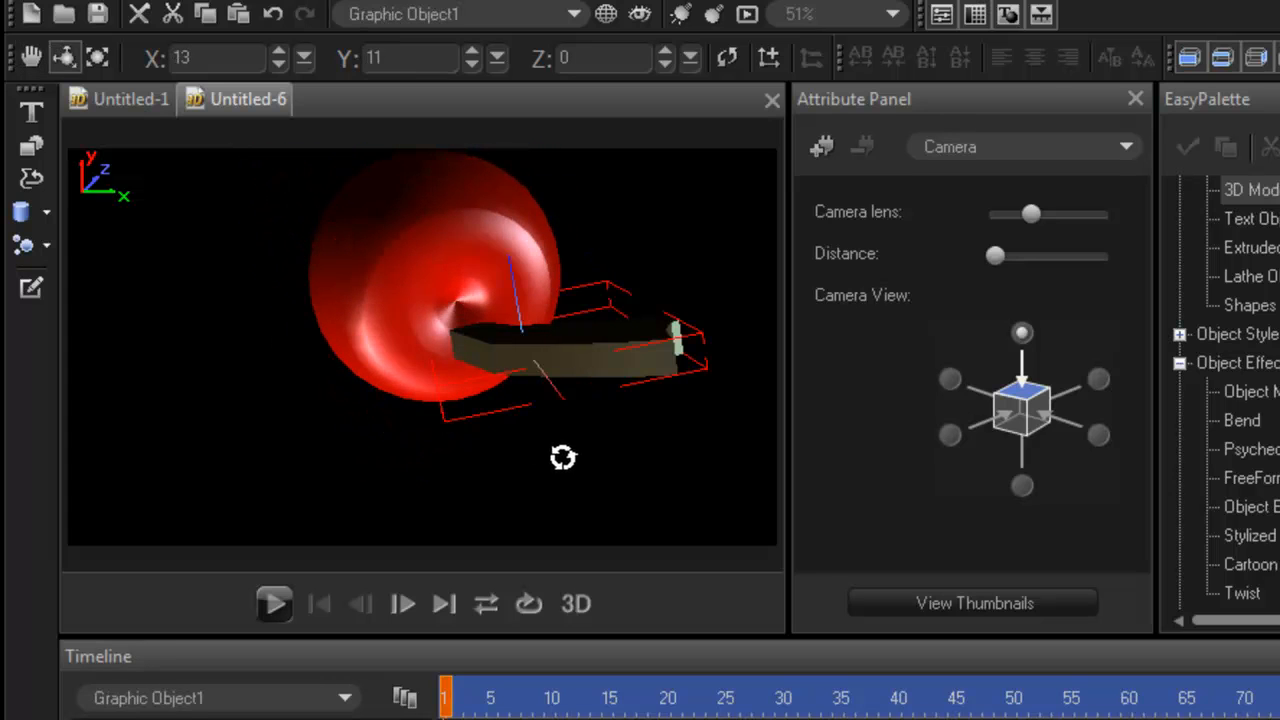
left_click(31, 57)
mouse_move(277, 371)
left_mouse_down()
mouse_move(284, 325)
mouse_move(286, 372)
mouse_move(277, 366)
left_mouse_up()
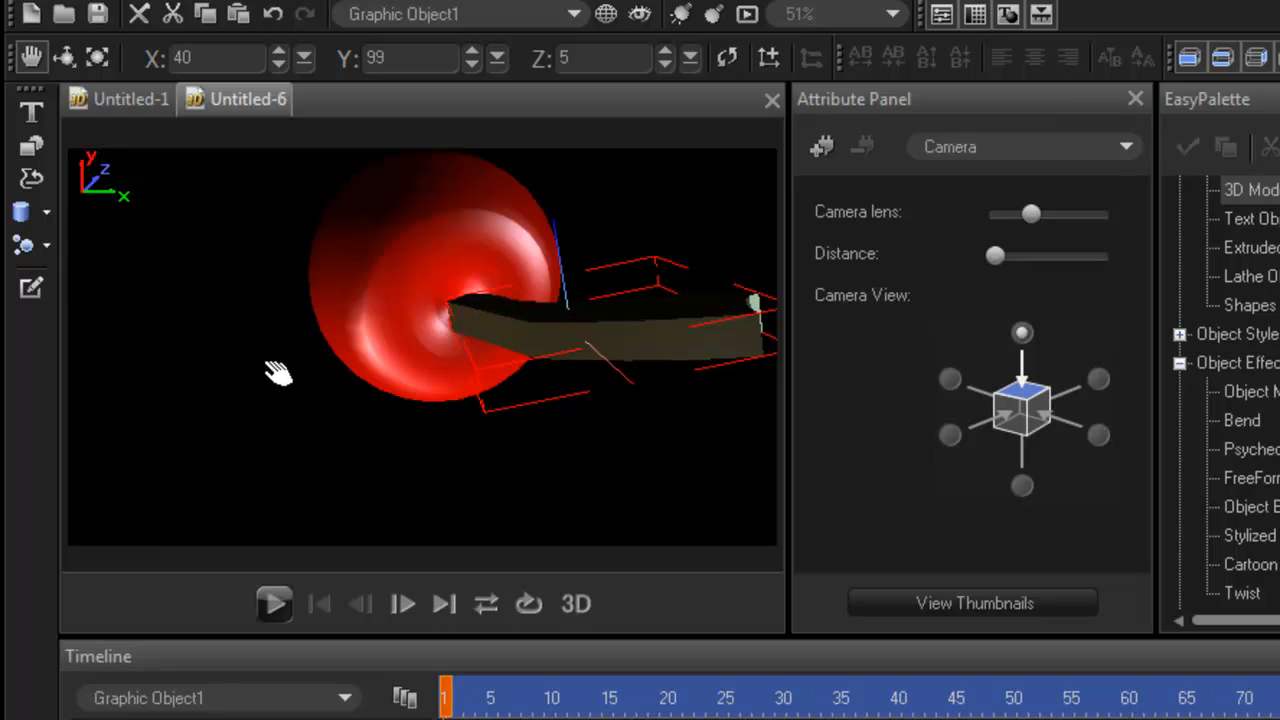
left_click(97, 57)
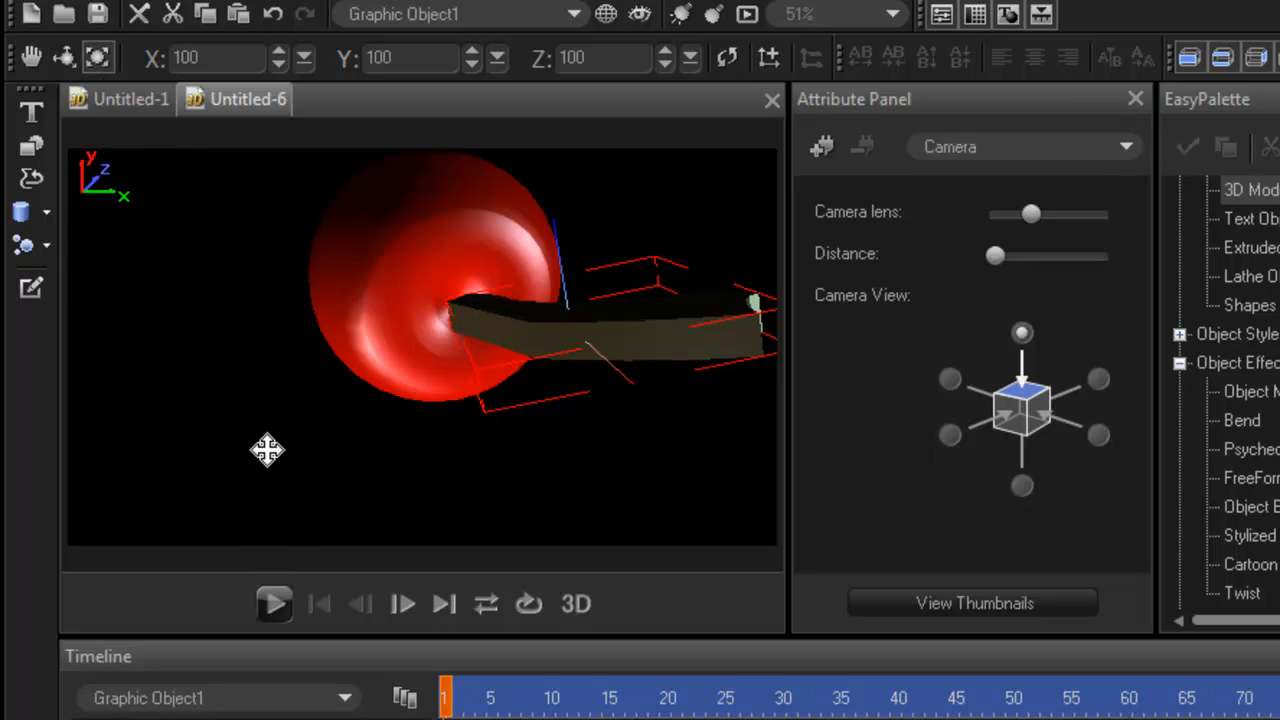
left_click_drag(266, 449, 231, 354)
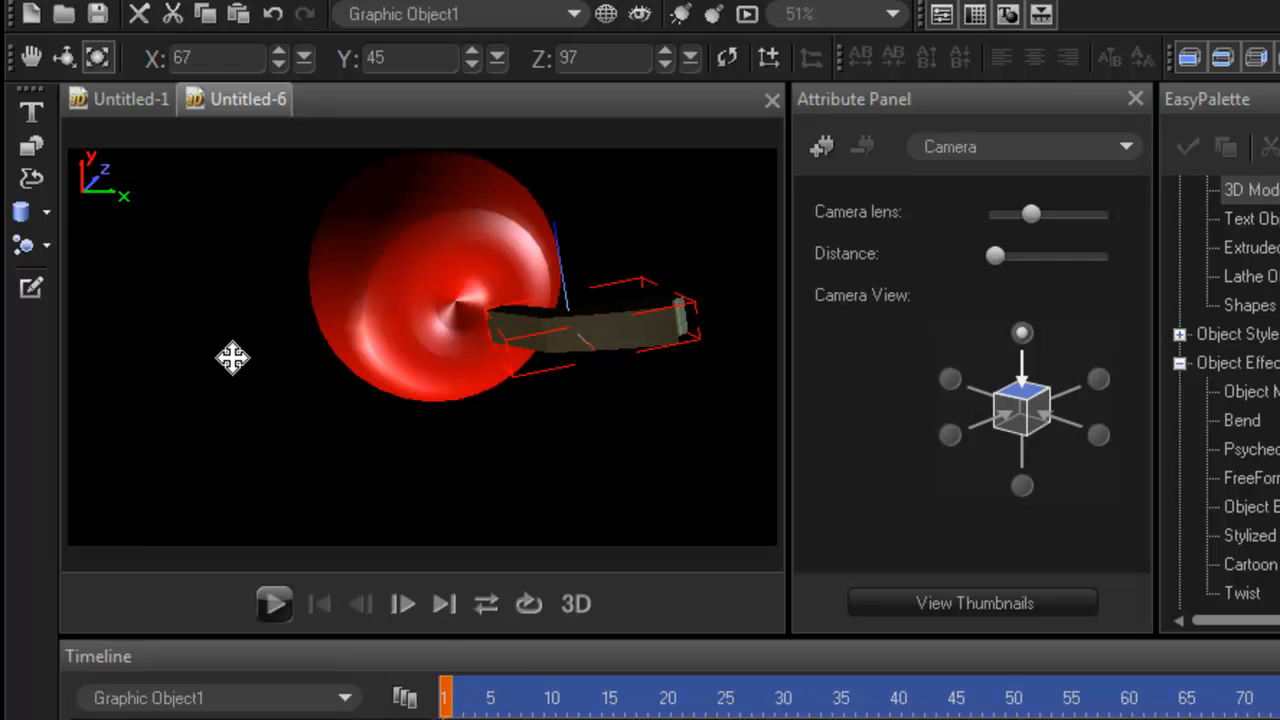
In the front camera view, lower the stem onto the apple at X 28, Y 60 and scale it to X 61, Y 41, Z 88.
left_click(949, 436)
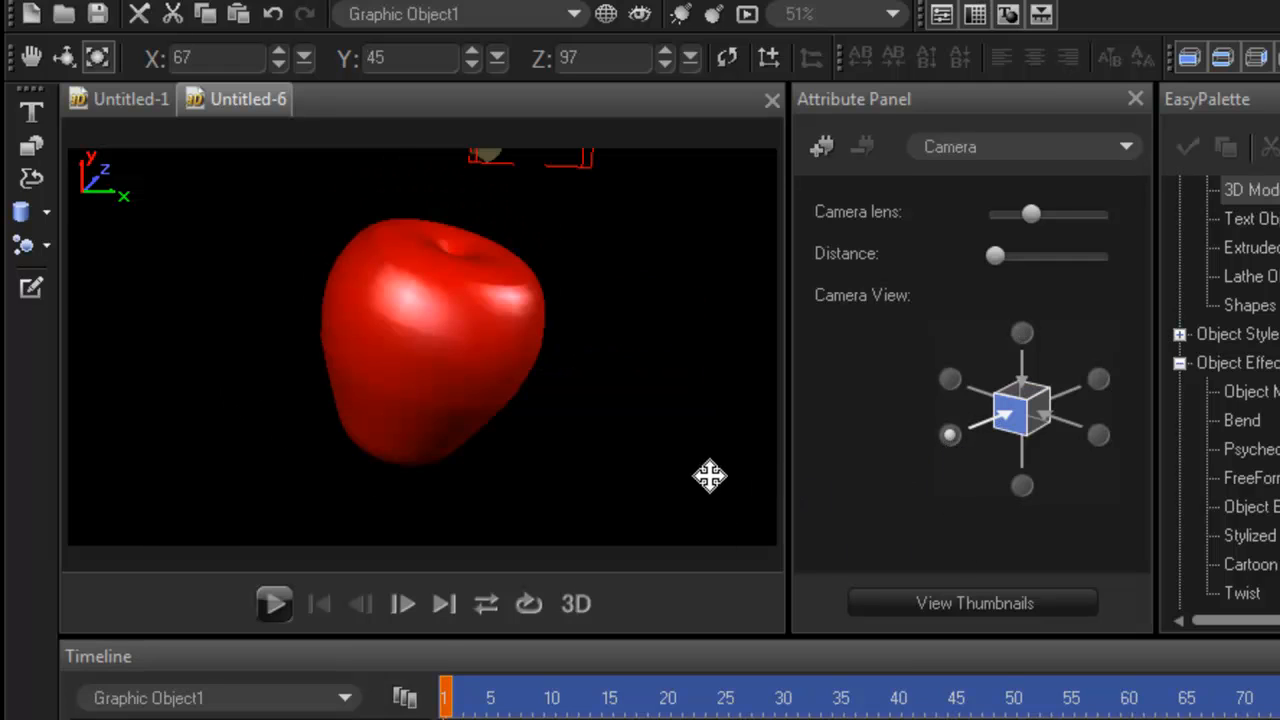
left_click(30, 57)
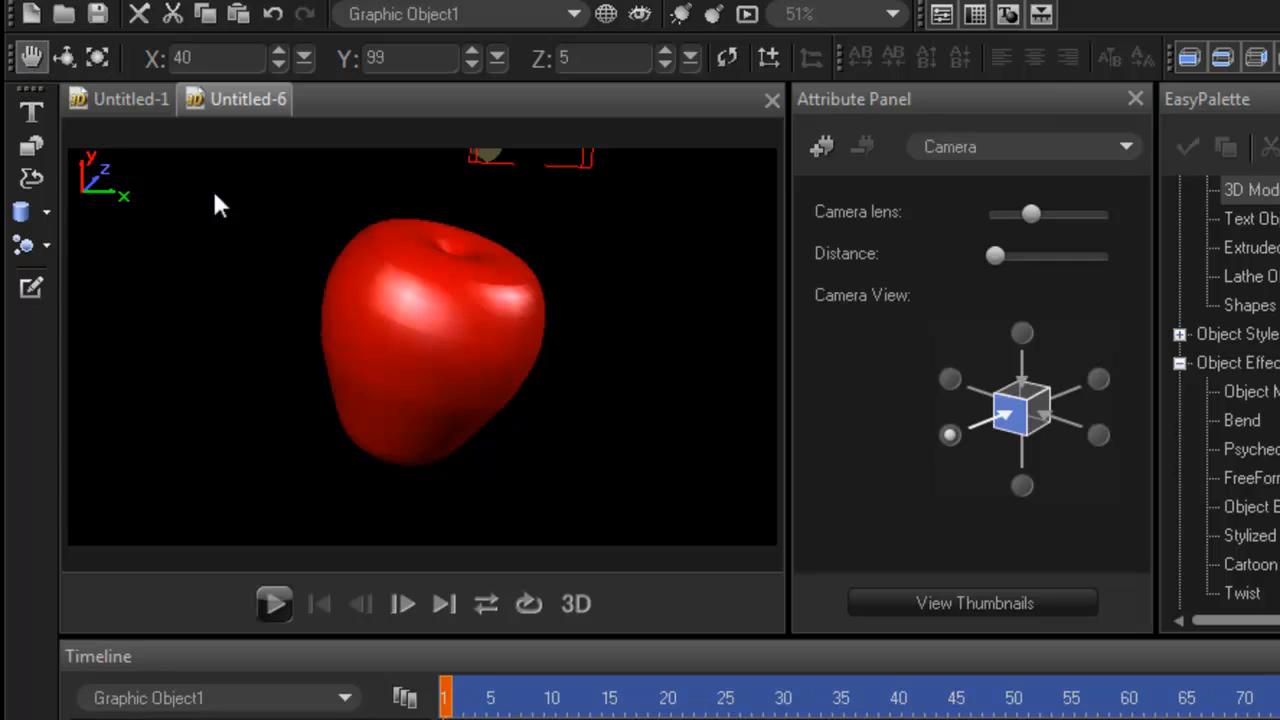
left_click_drag(686, 306, 678, 346)
left_click(97, 57)
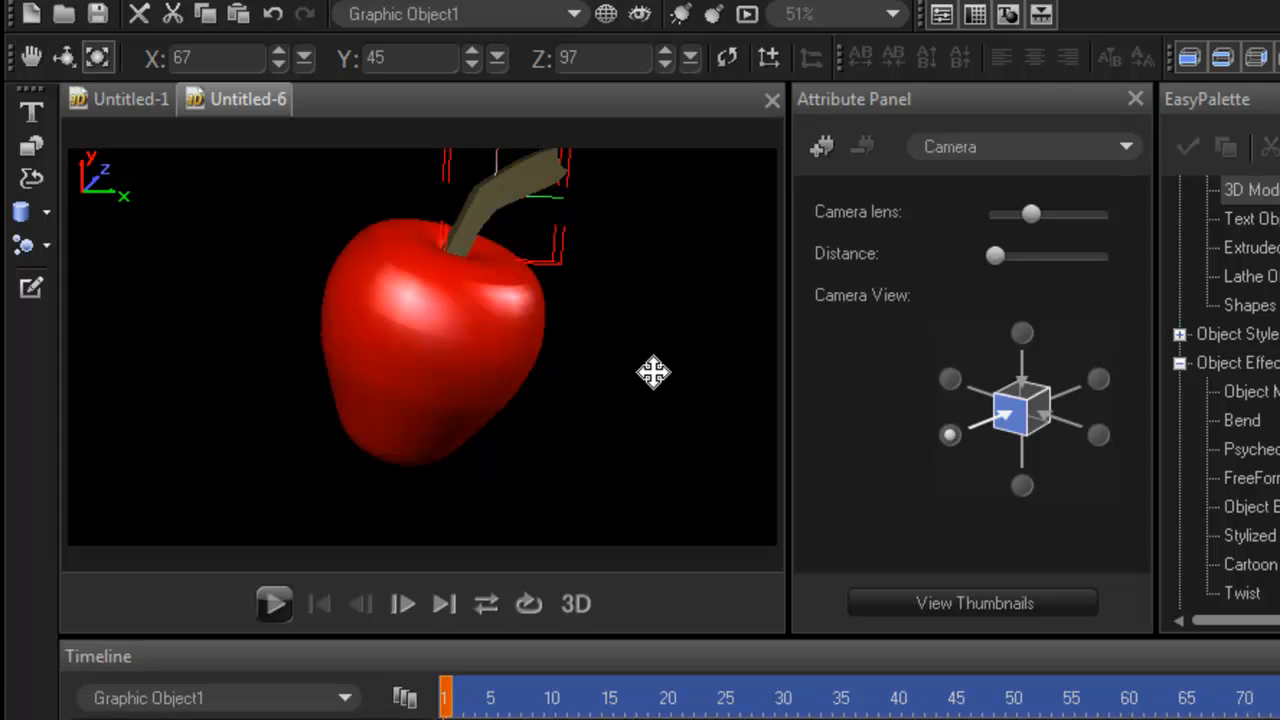
left_click_drag(677, 383, 660, 317)
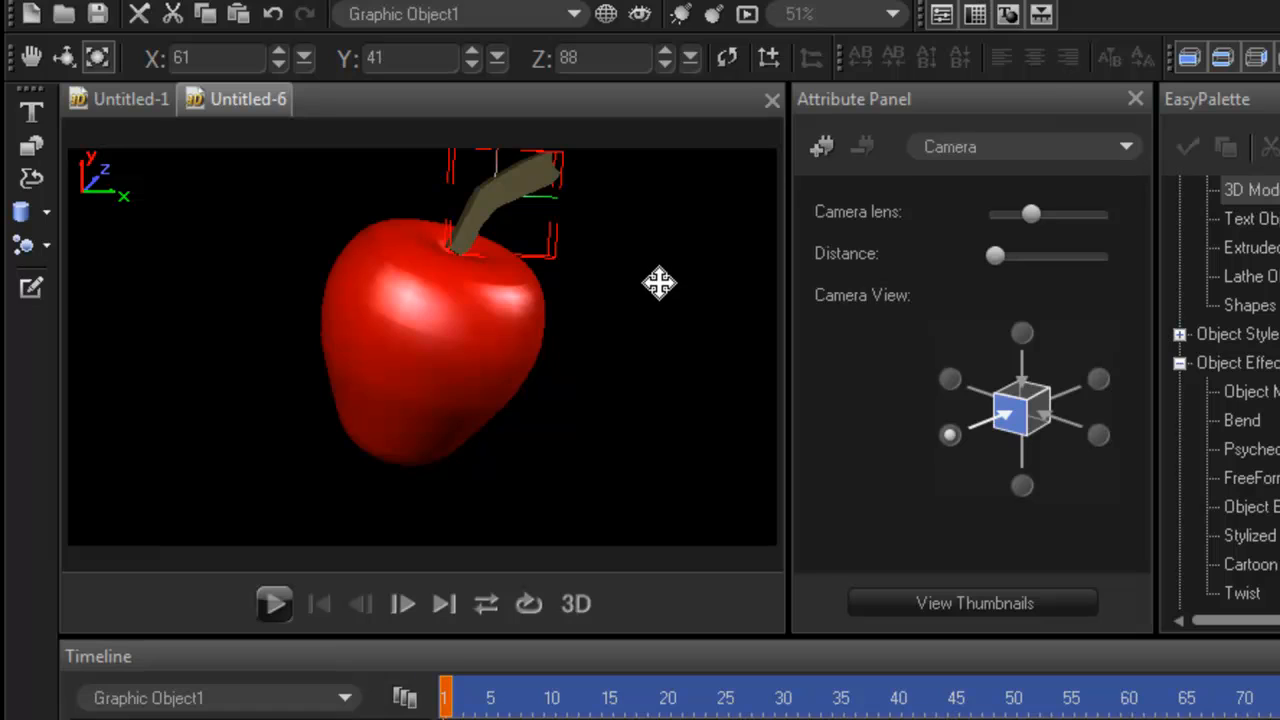
Shrink the stem further and seat it in the apple's dimple at X 23, Y 53.
left_click(31, 57)
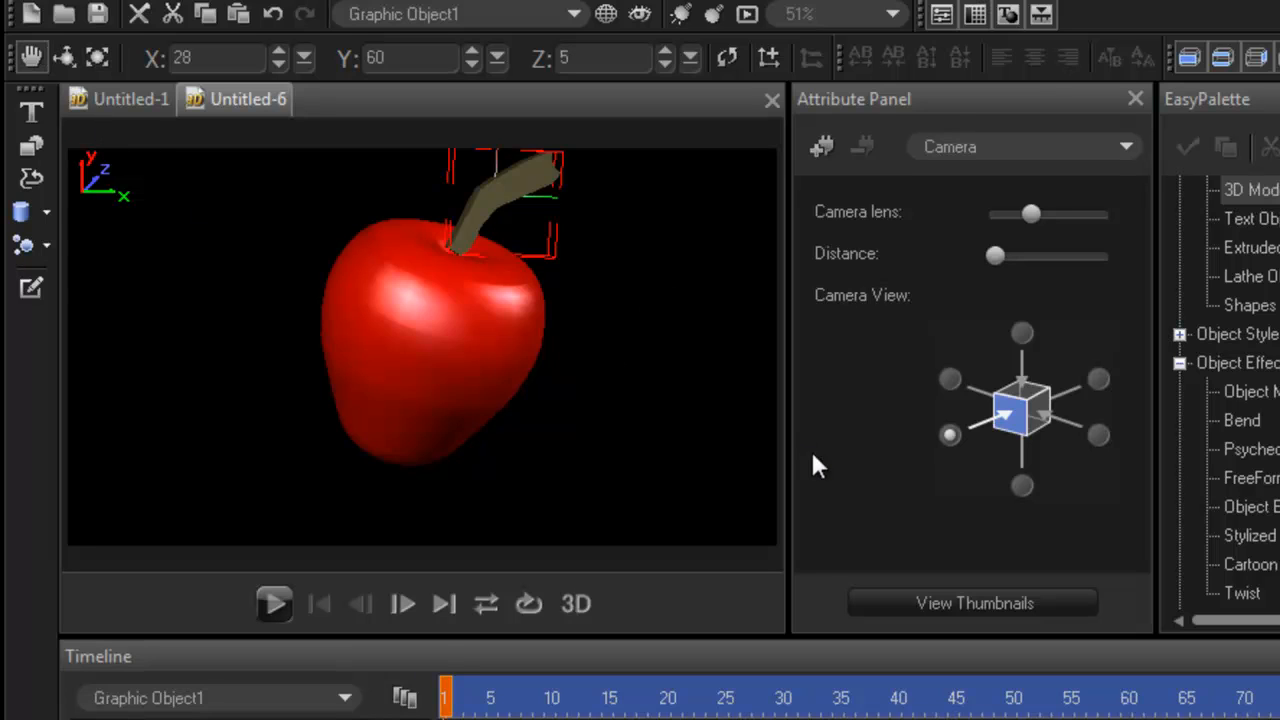
left_click_drag(680, 363, 680, 368)
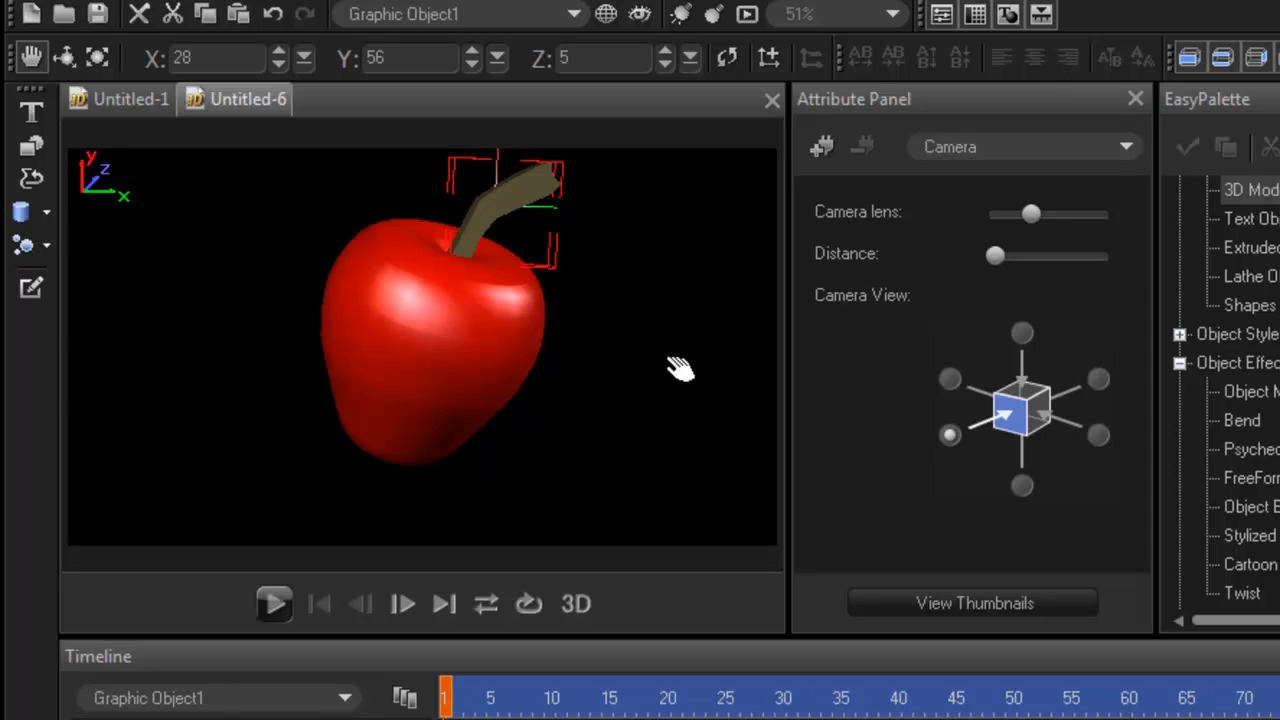
key("r")
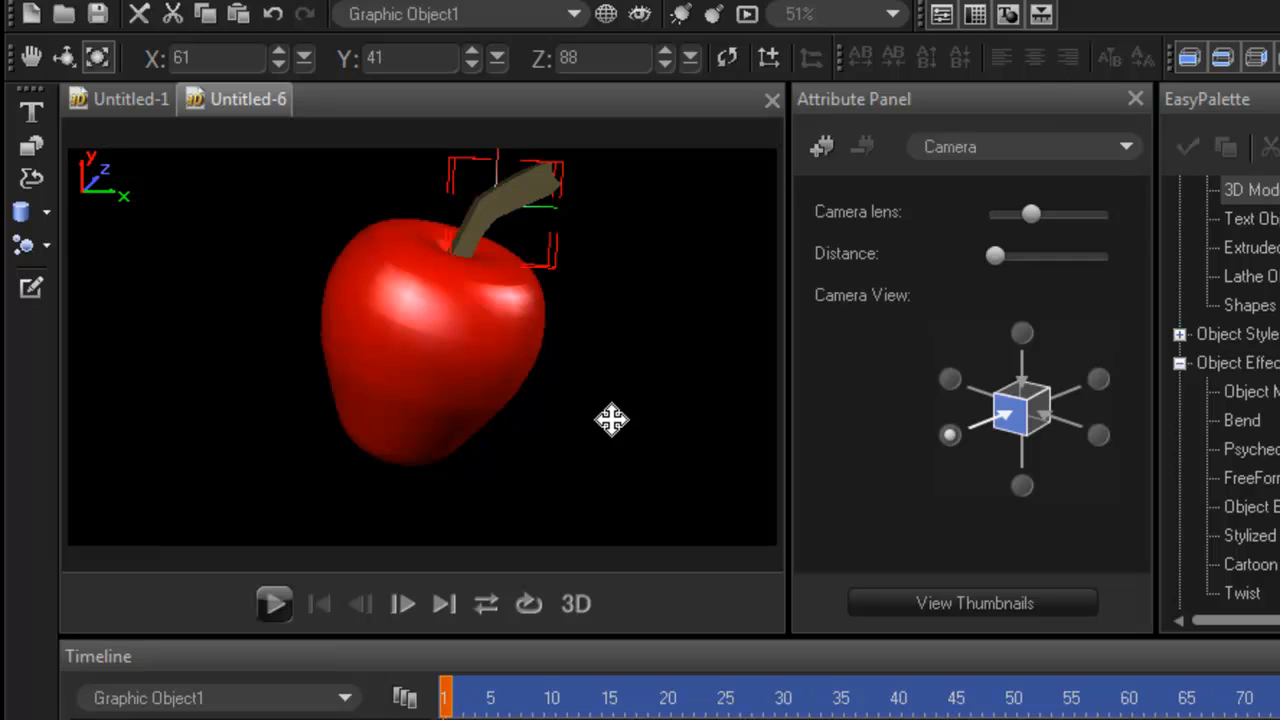
left_click_drag(609, 420, 649, 374)
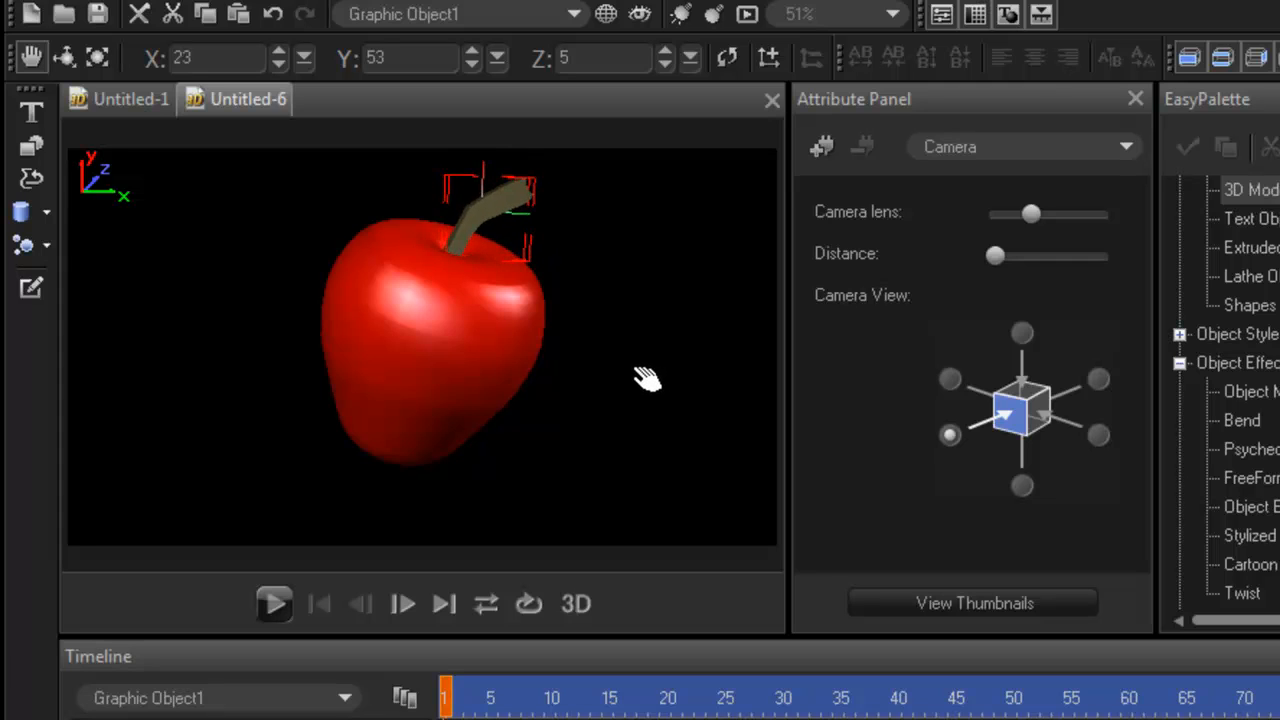
Center the stem over the dimple at Y 55, Z 13 in the top camera view and return to the front view.
left_click(1021, 334)
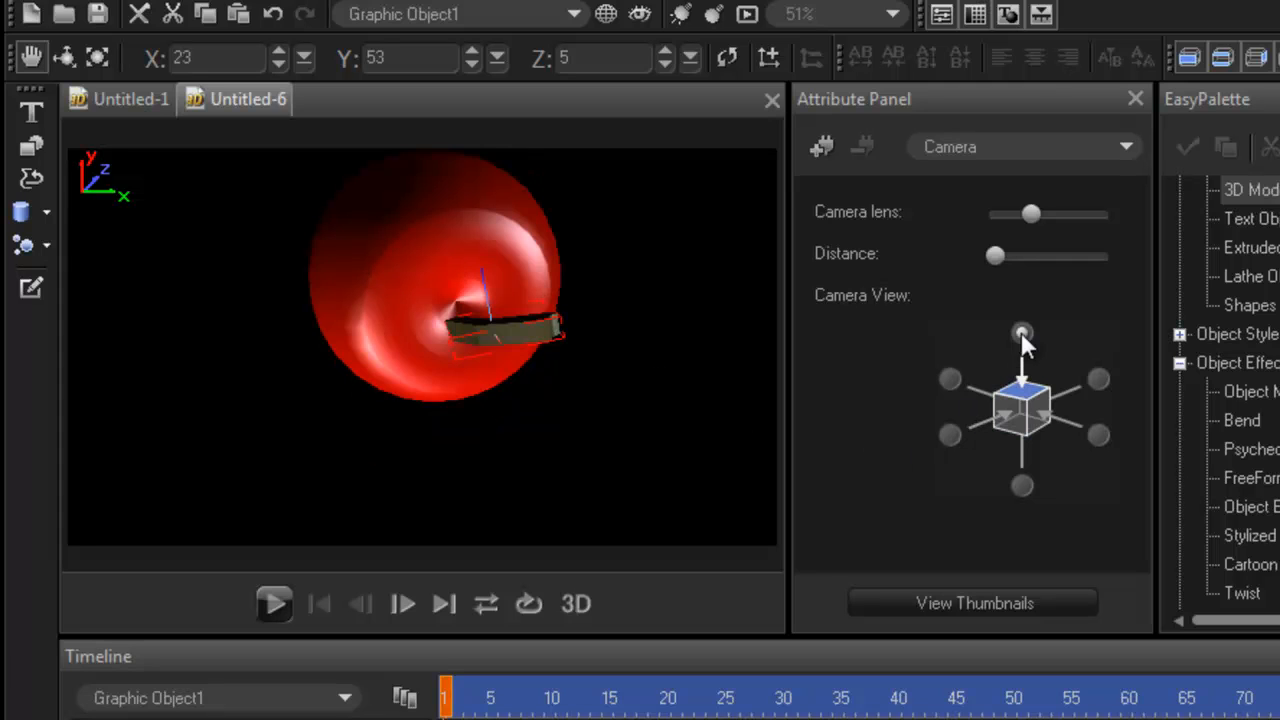
left_click_drag(684, 376, 640, 362)
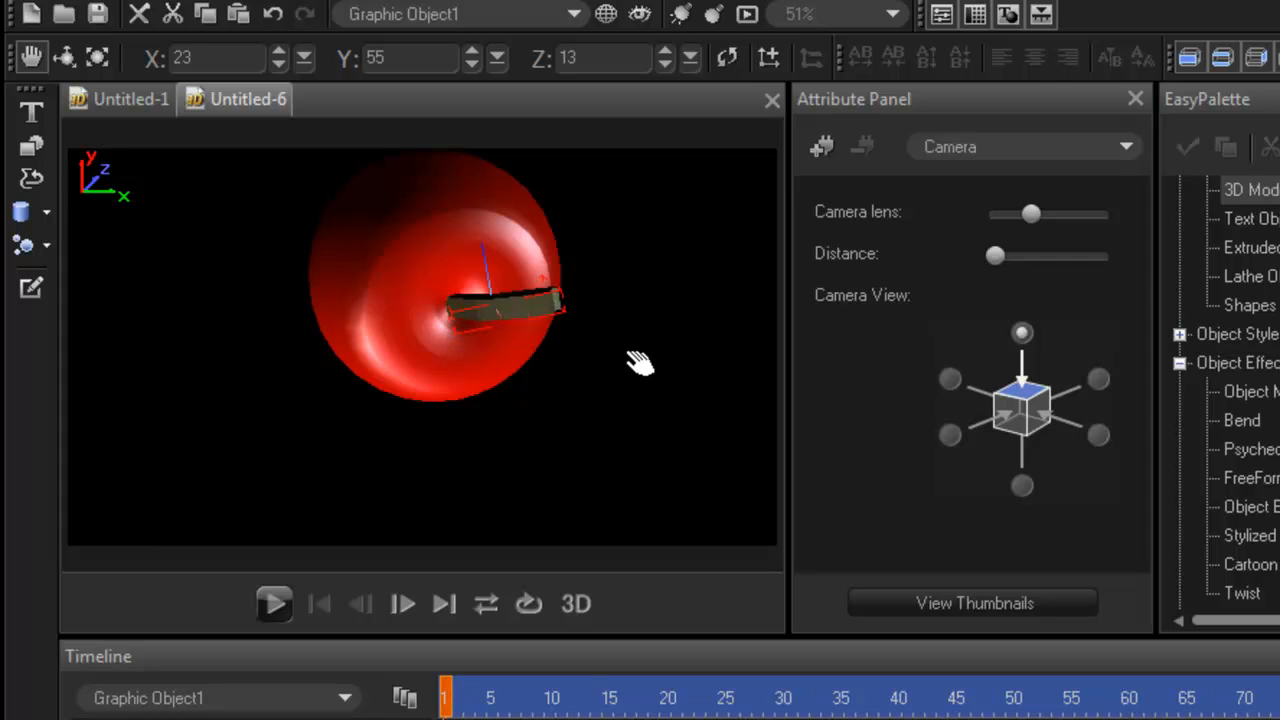
left_click(940, 436)
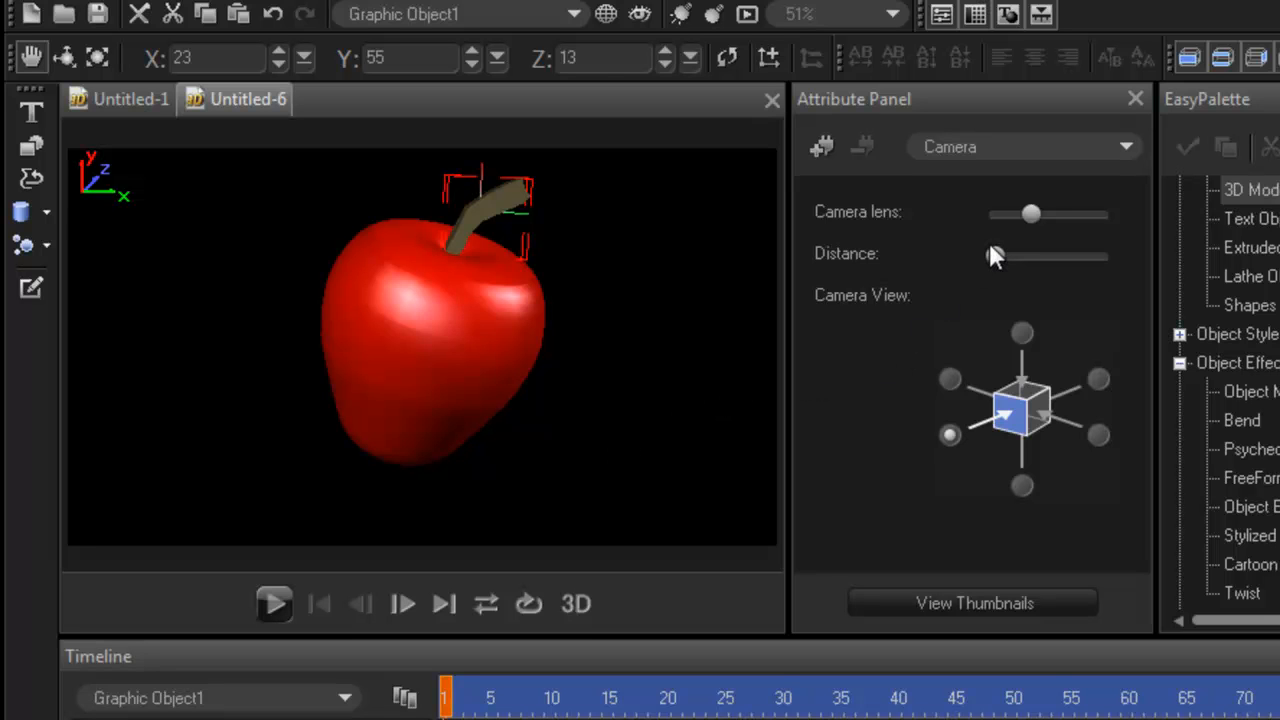
left_click_drag(993, 255, 1003, 268)
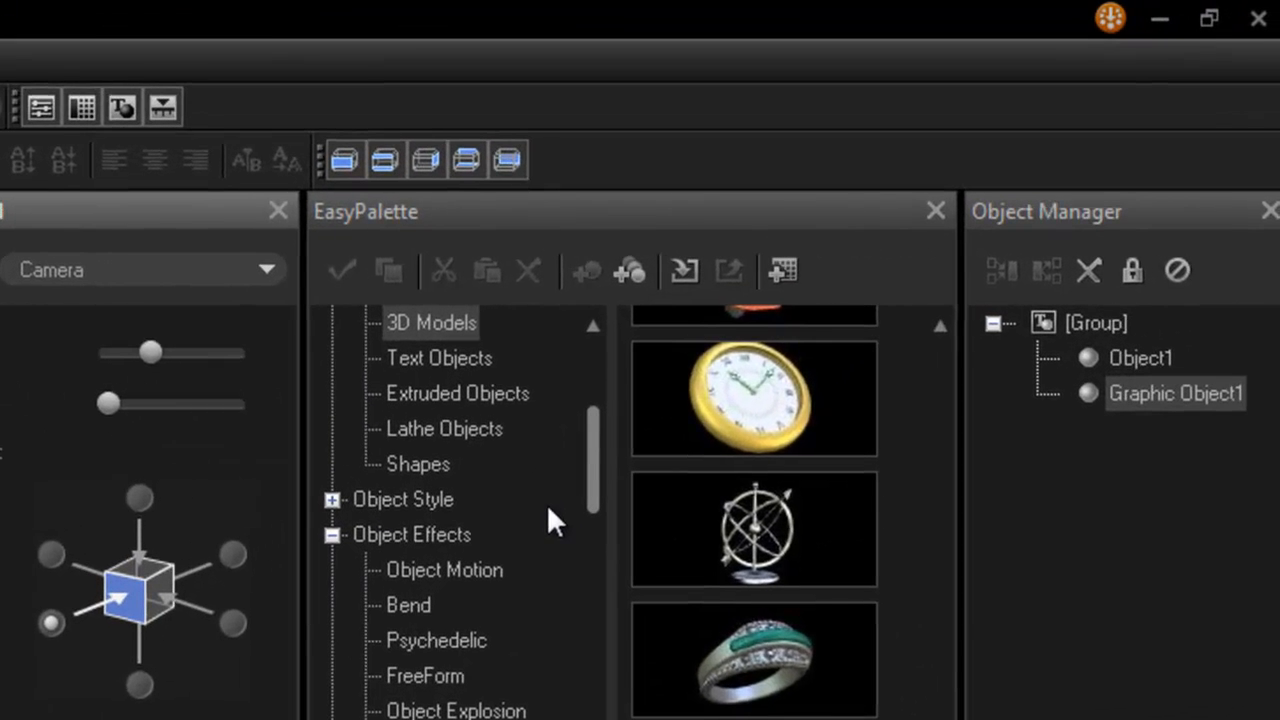
Rename the stem's graphic object to "stem" in the object list.
left_click(1206, 393)
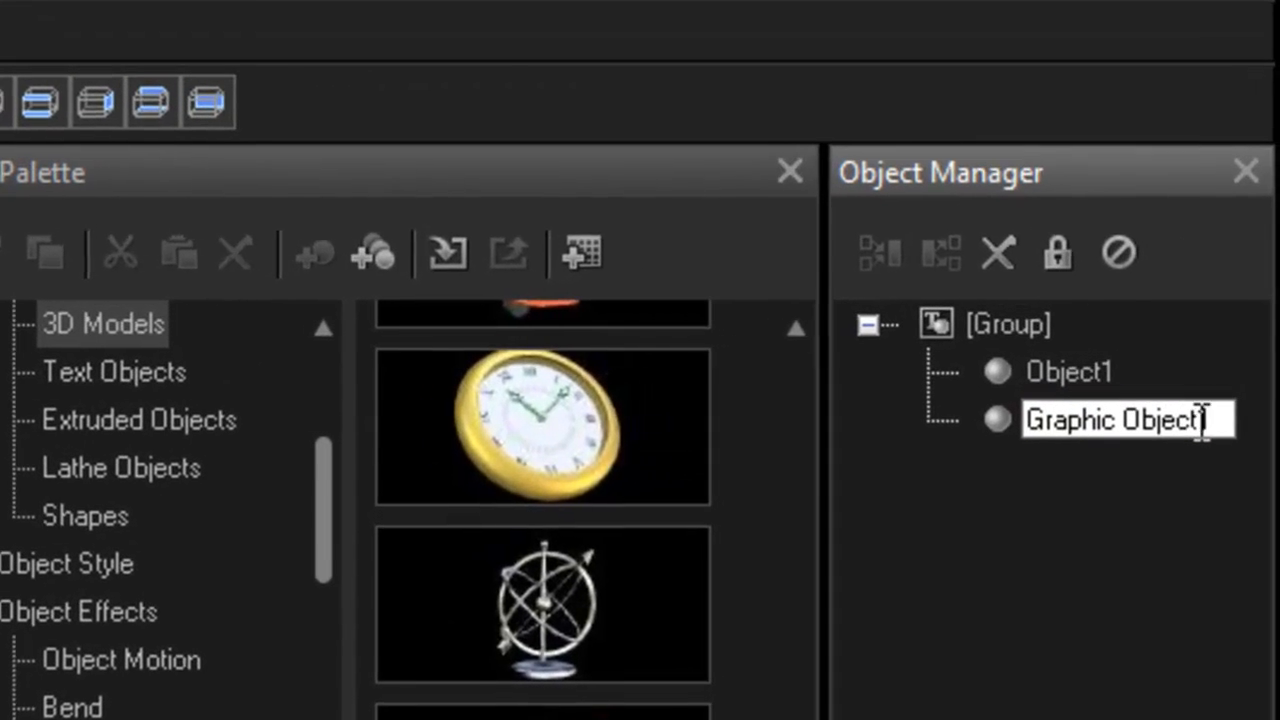
left_click_drag(1215, 420, 1026, 418)
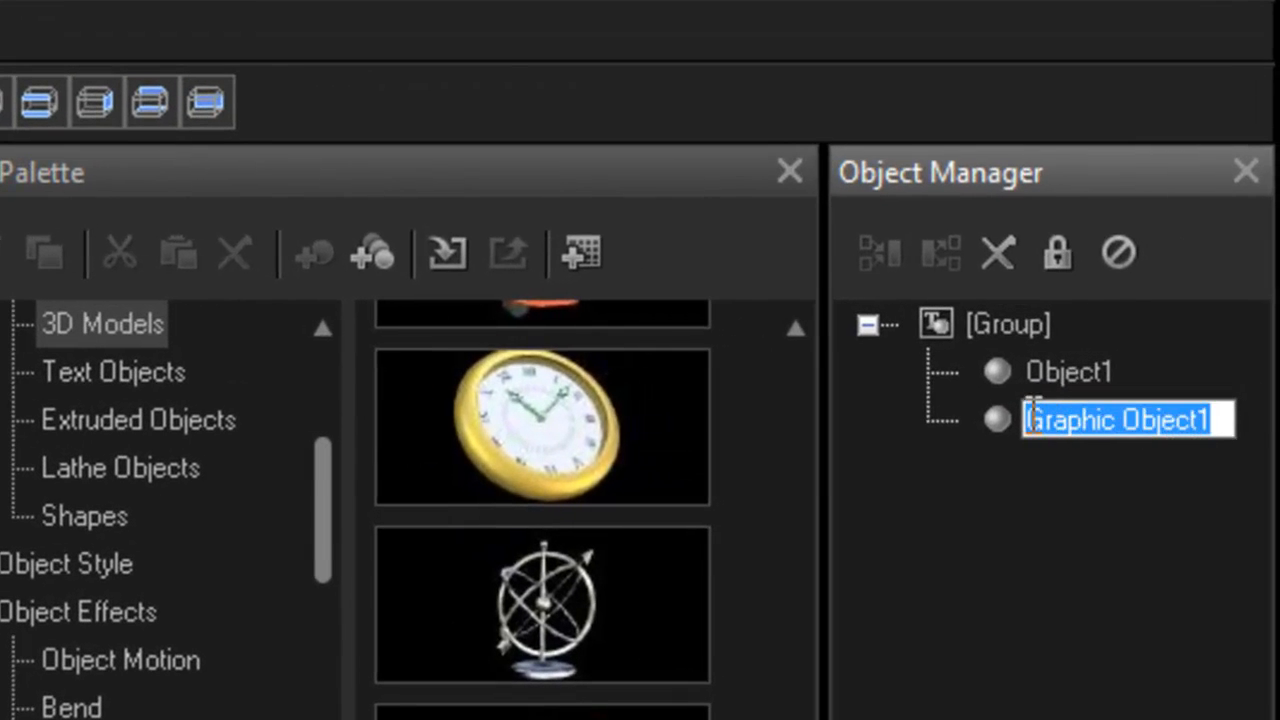
type("Stem")
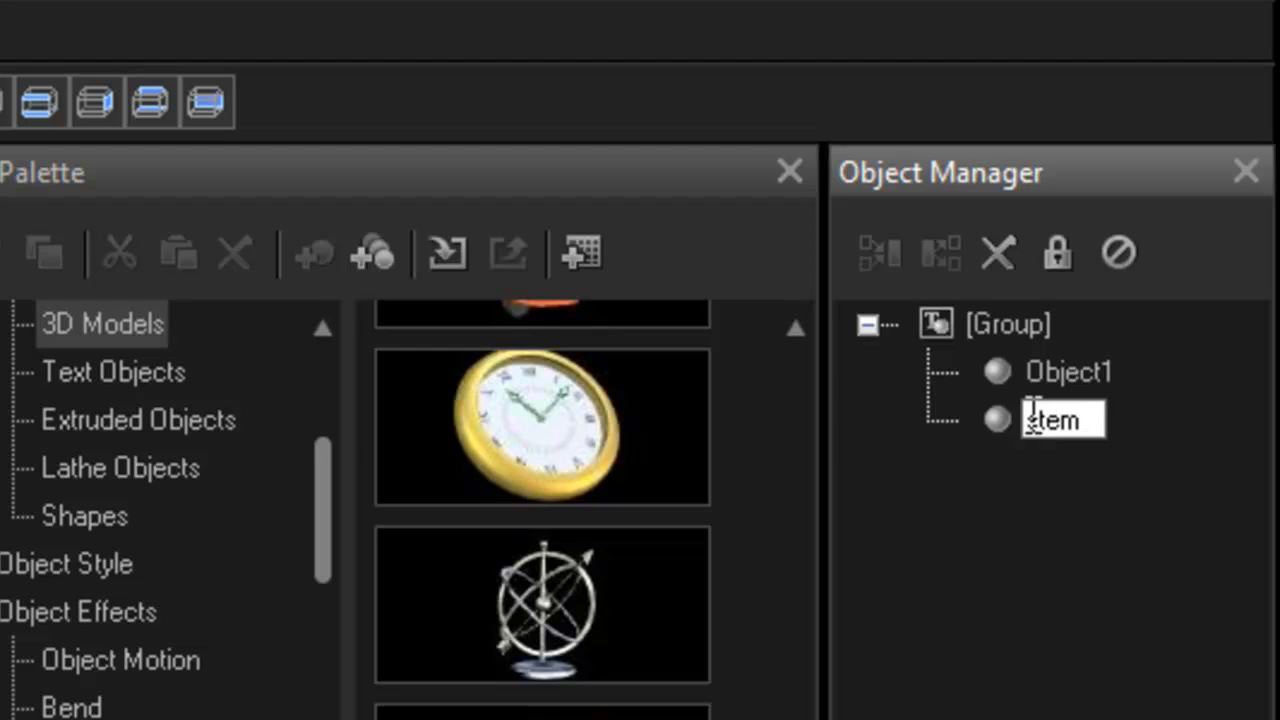
key("Return")
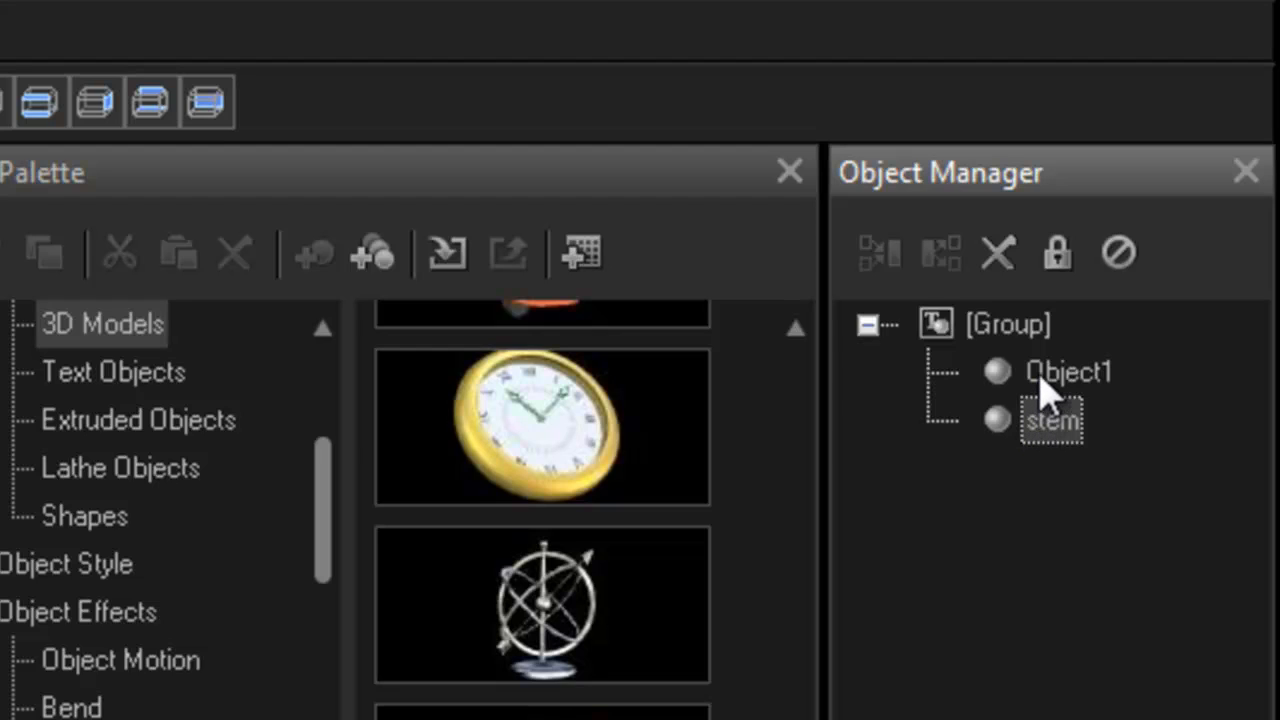
Rename the apple body's object to "apple" in the object list.
left_click(1045, 392)
left_click(1042, 388)
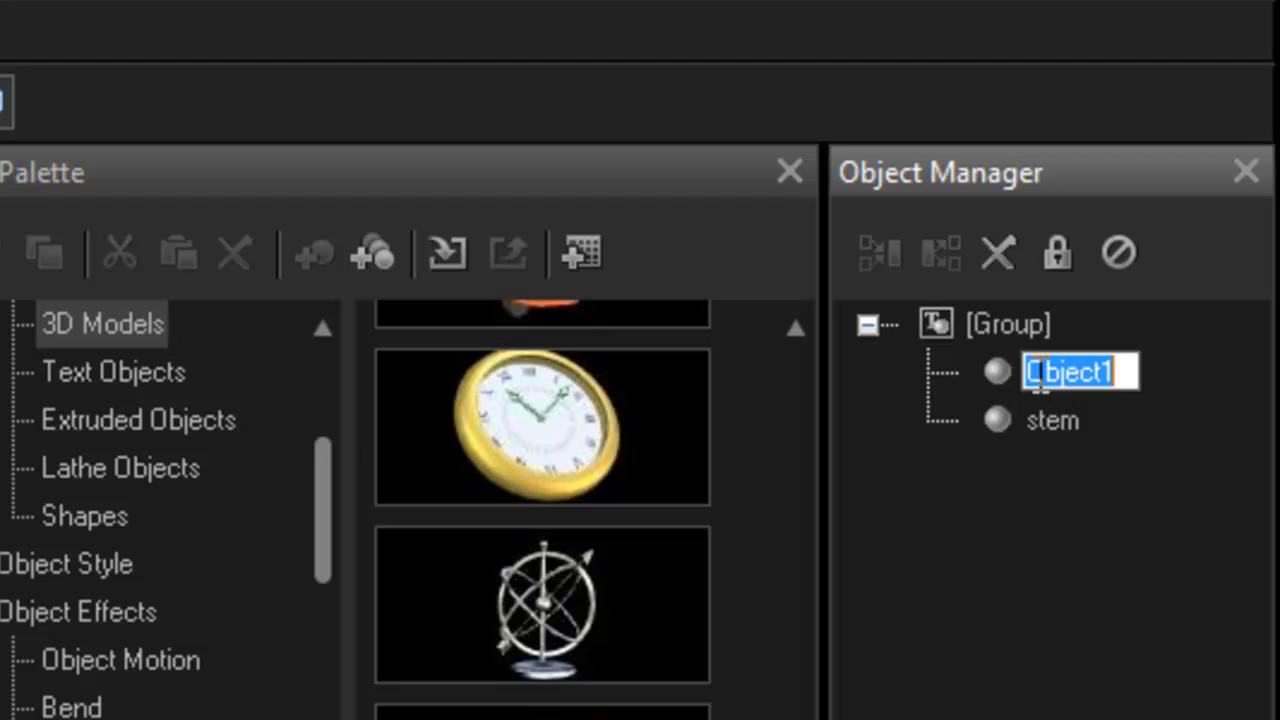
type("apple")
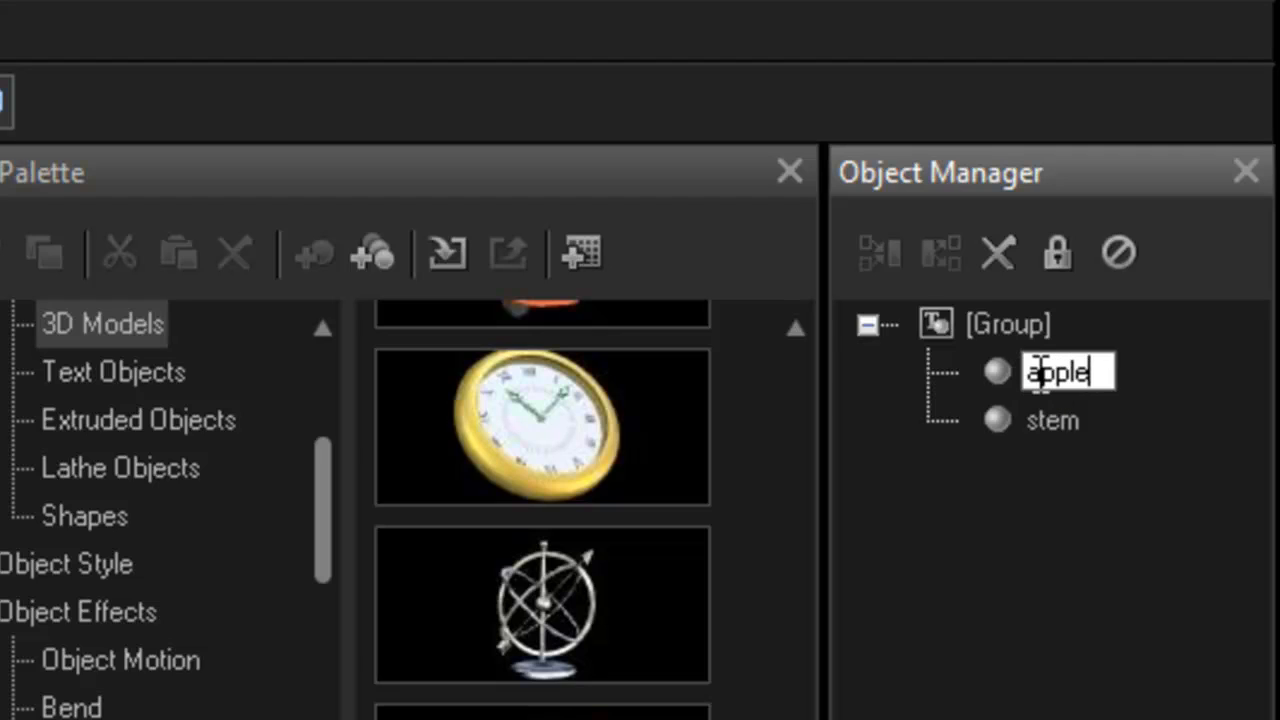
key("Return")
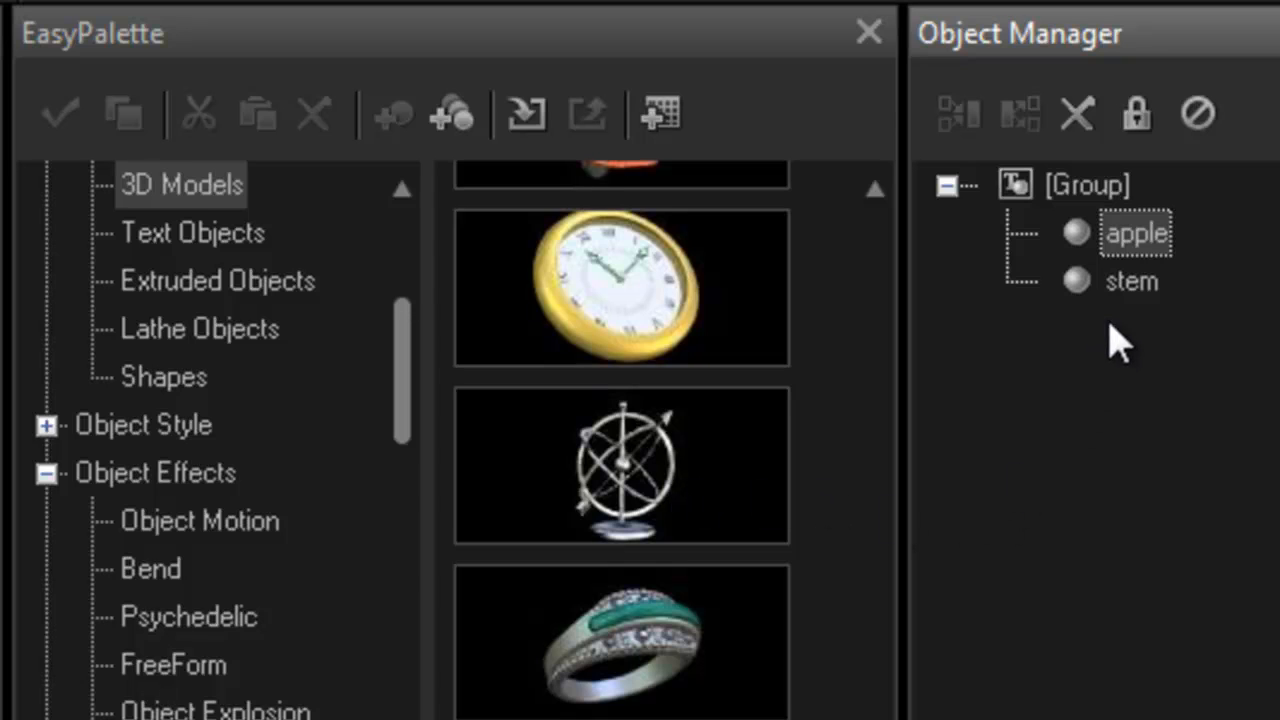
Group the apple and stem into a subgroup with its pivot at the center of all the subgroup's mesh bounding.
left_click(1130, 283)
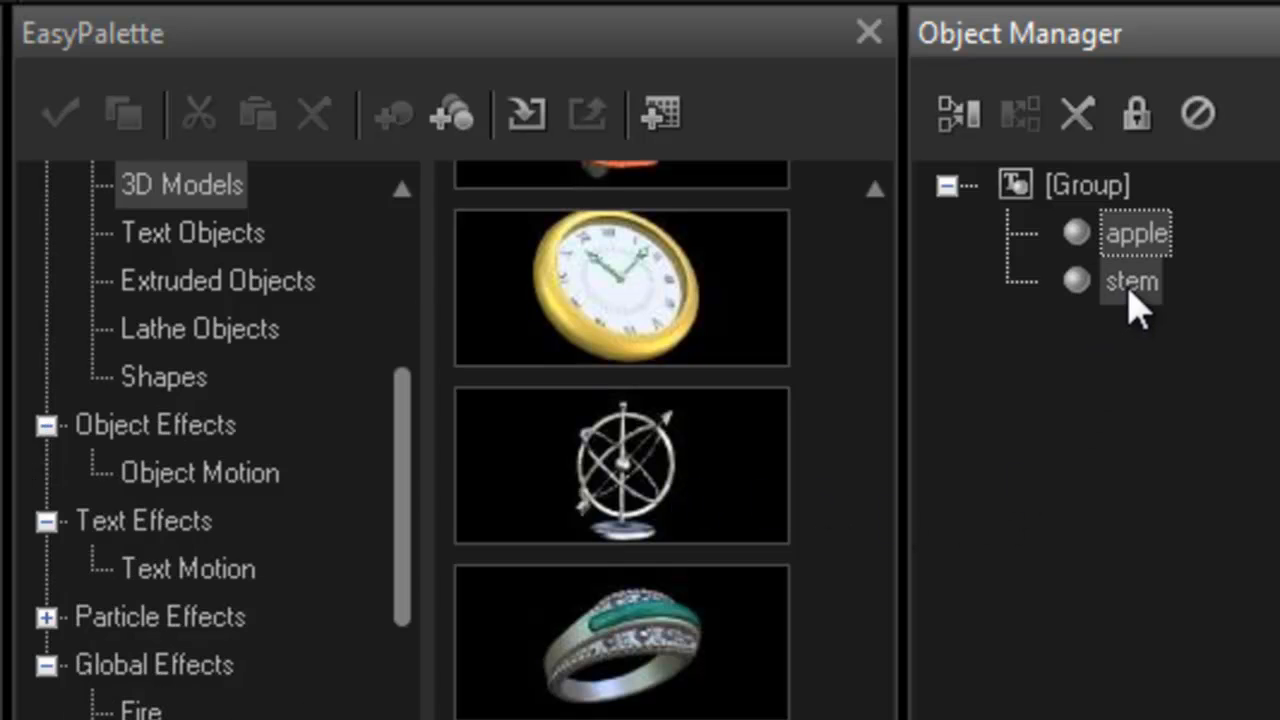
left_click(1133, 236)
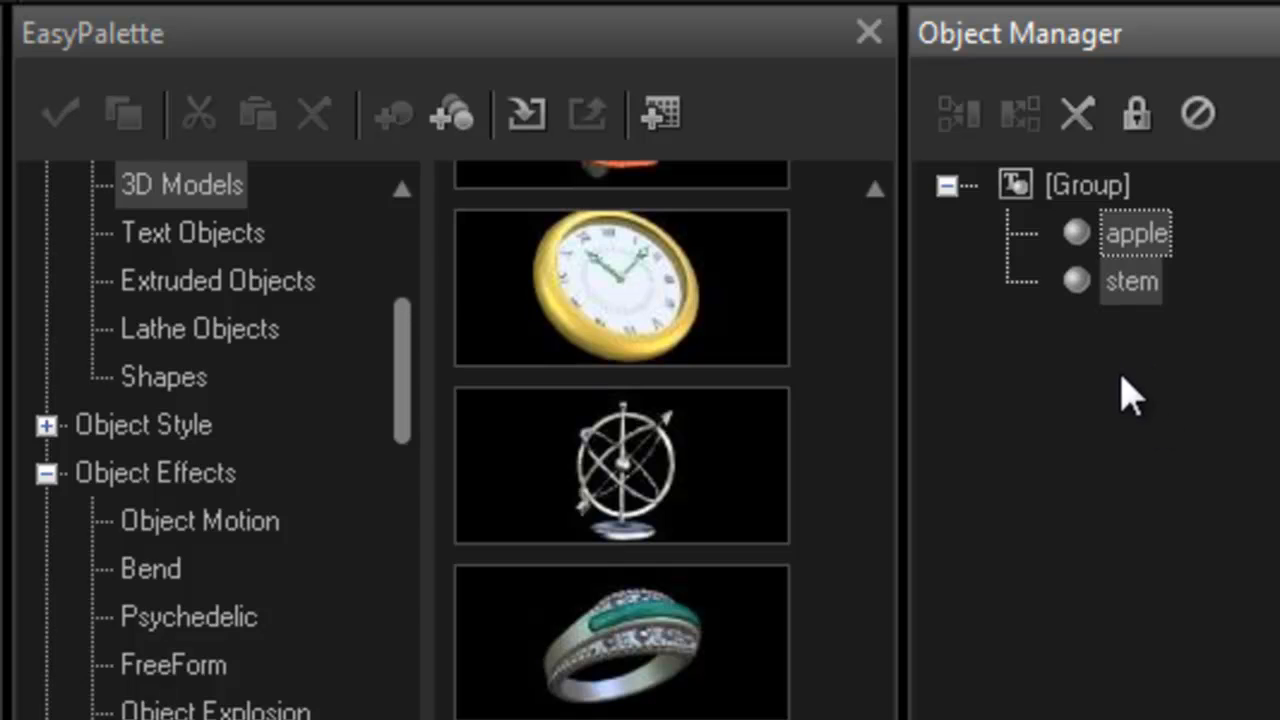
left_click(1085, 187)
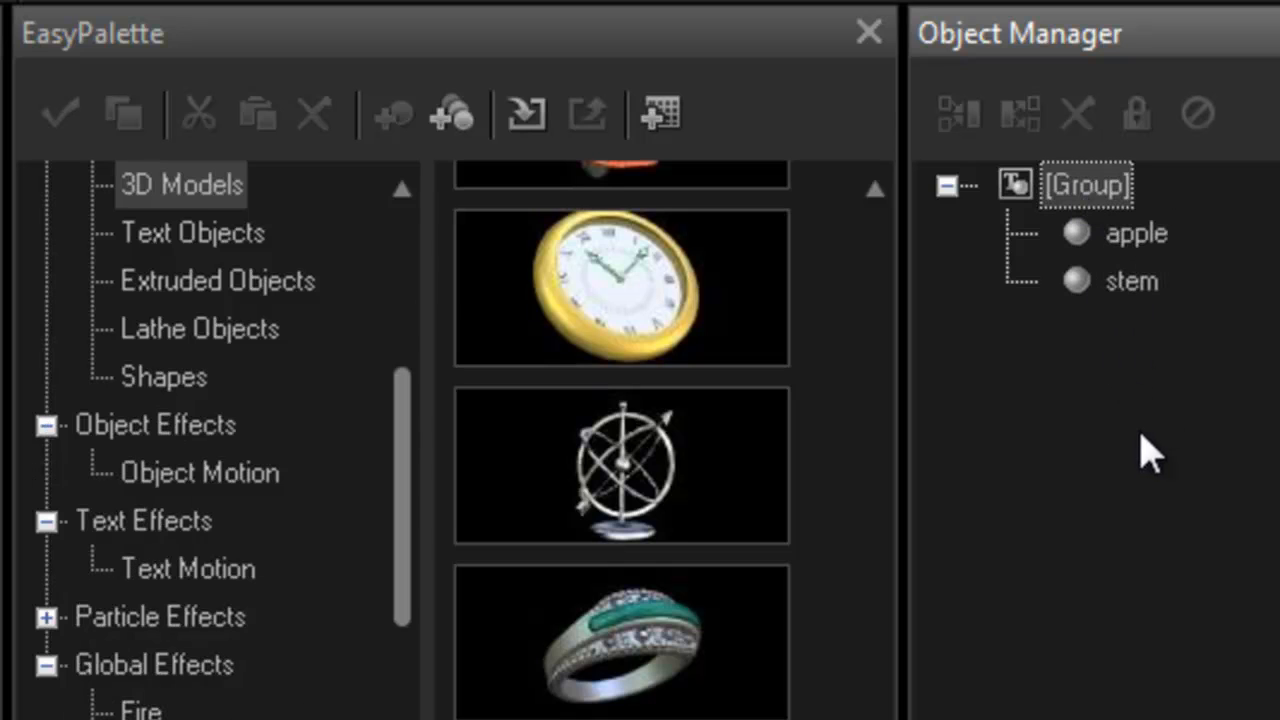
left_click(1120, 290)
left_click(1118, 240, "ctrl")
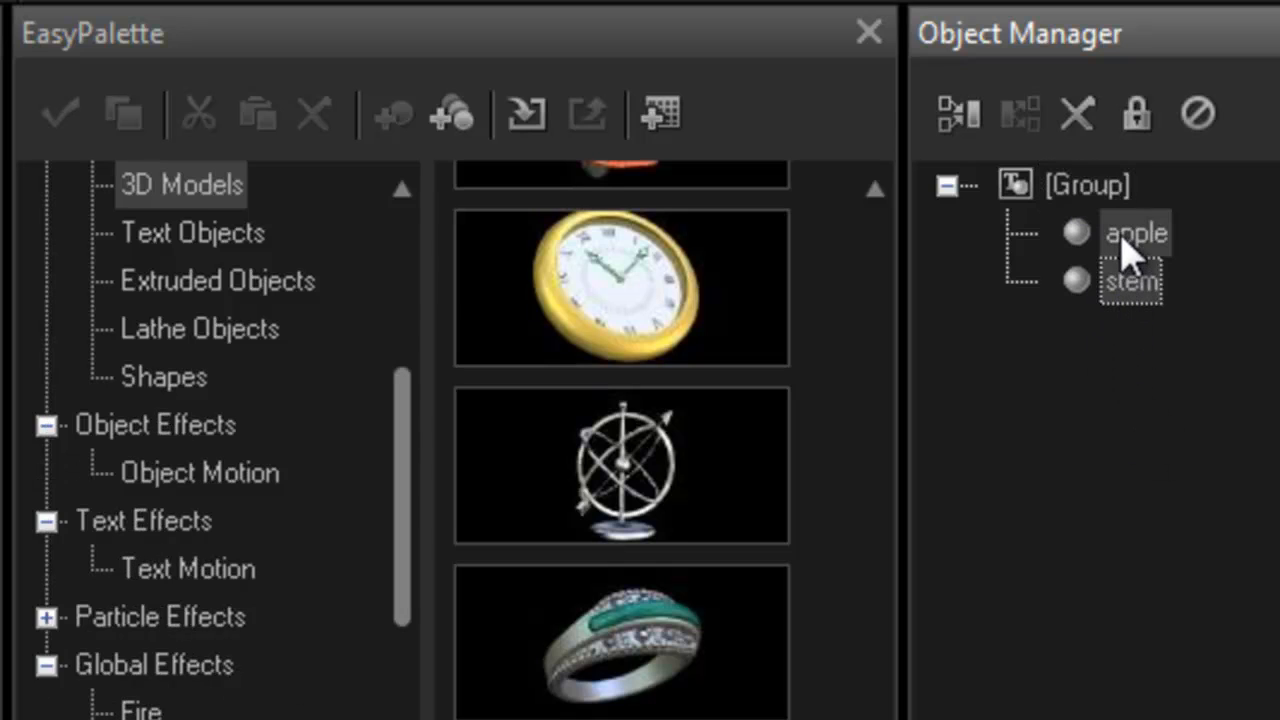
left_click(963, 120)
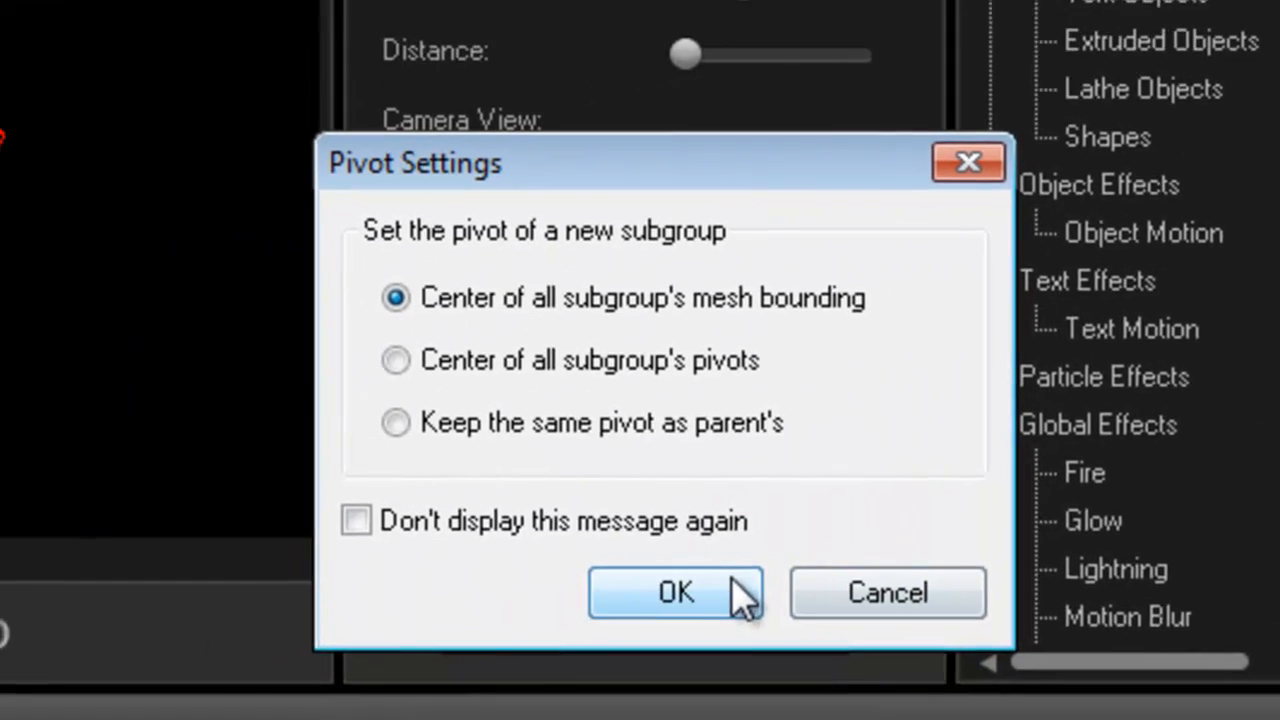
left_click(740, 594)
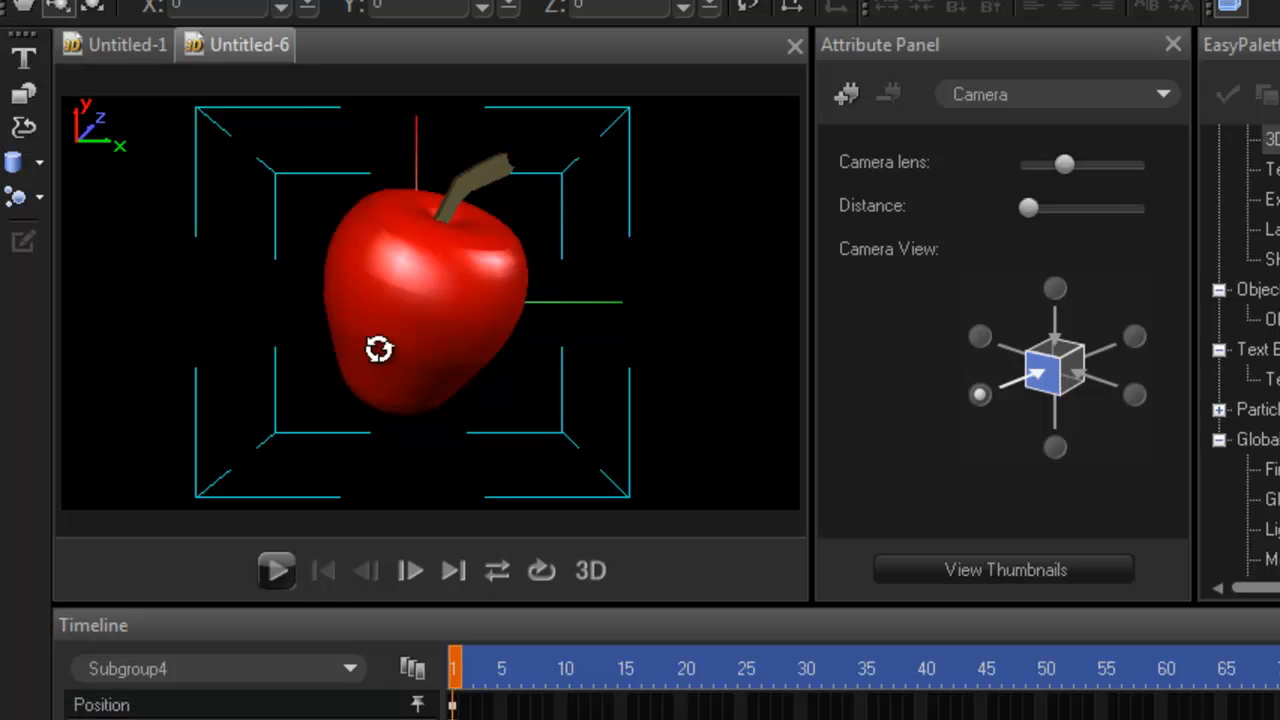
Rotate the apple-and-stem subgroup as one unit to an orientation of about X 1, Y 3, after looking at its members in the object list.
left_click_drag(378, 348, 377, 291)
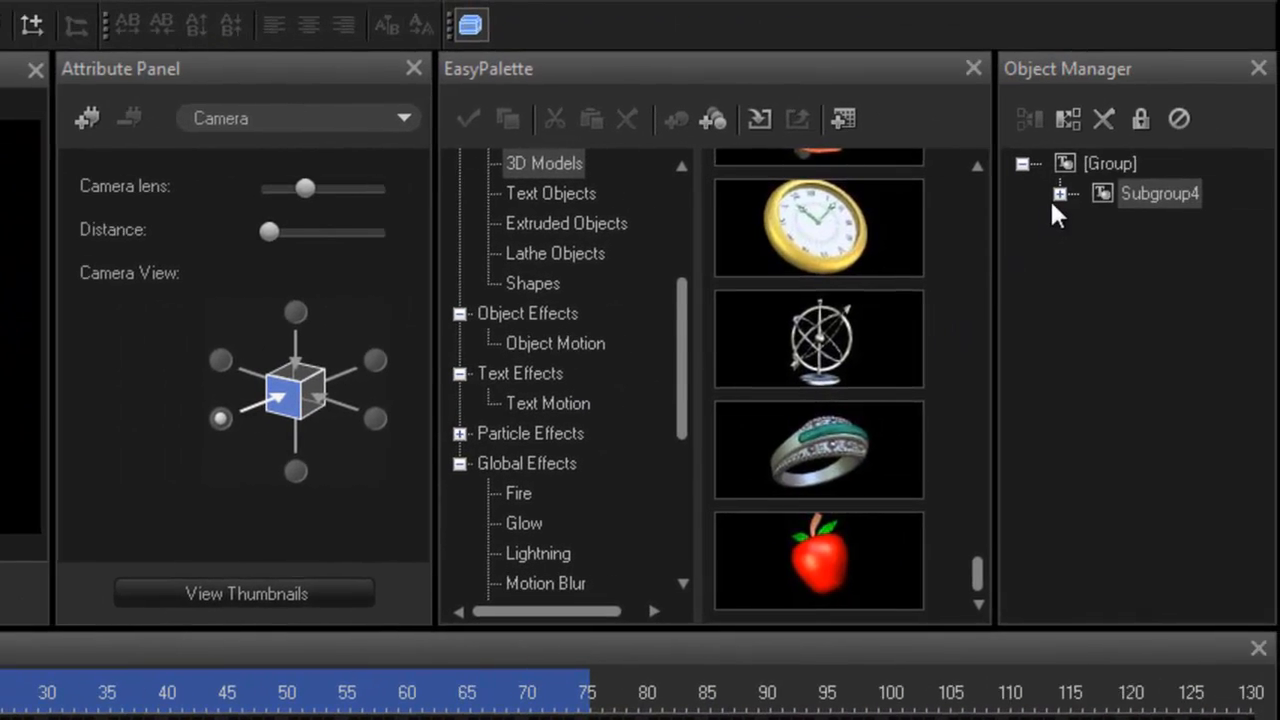
left_click(1059, 193)
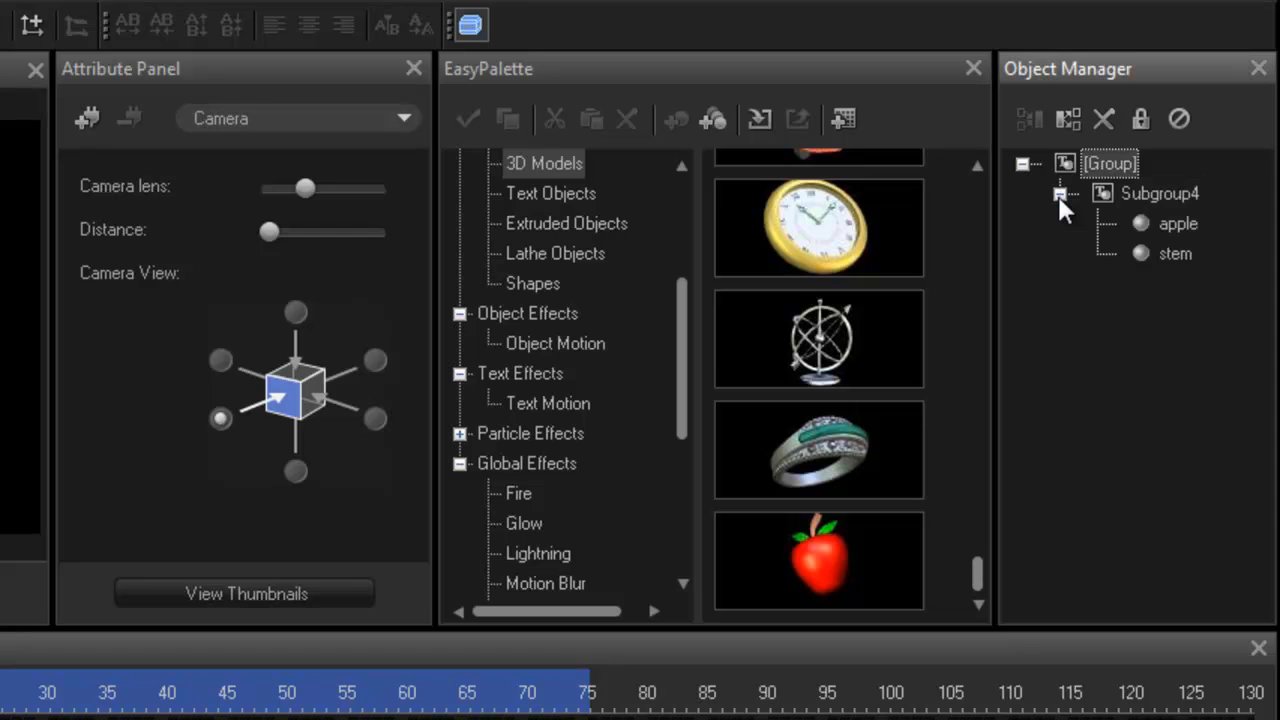
left_click(1170, 224)
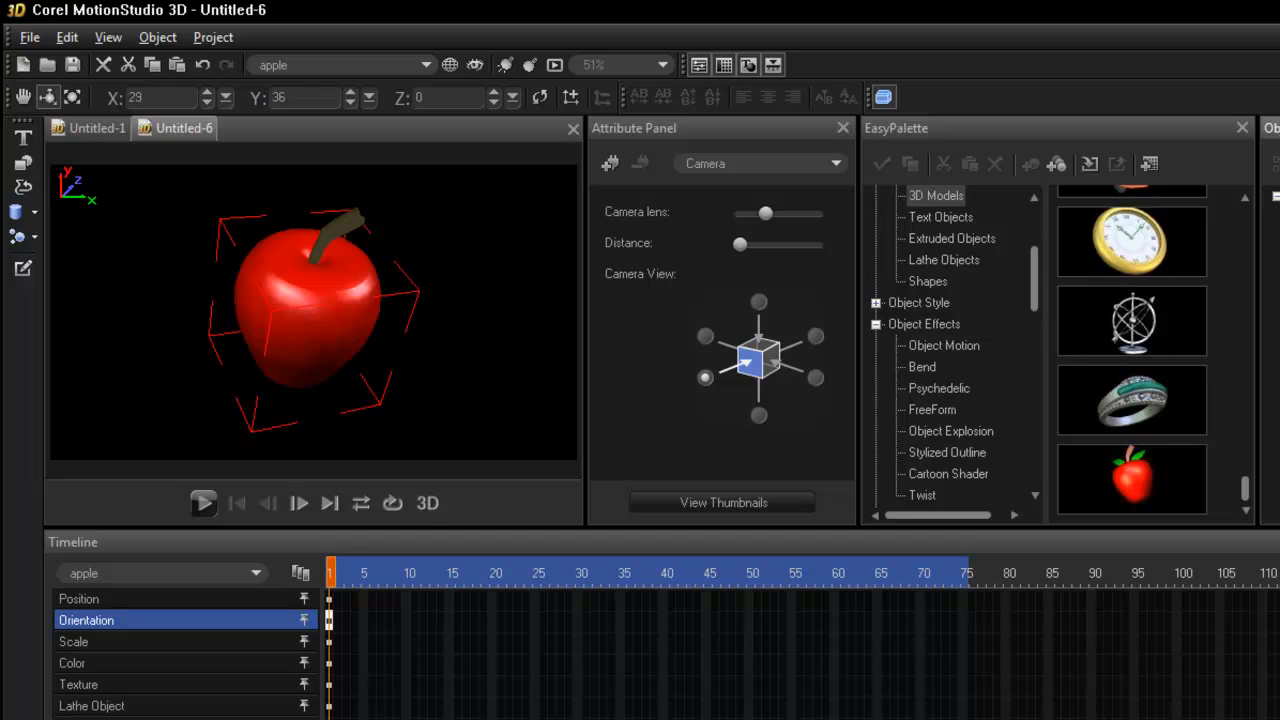
left_click(1279, 217)
mouse_move(242, 349)
left_mouse_down()
mouse_move(274, 357)
mouse_move(263, 323)
mouse_move(236, 347)
mouse_move(254, 331)
mouse_move(266, 371)
mouse_move(247, 348)
left_mouse_up()
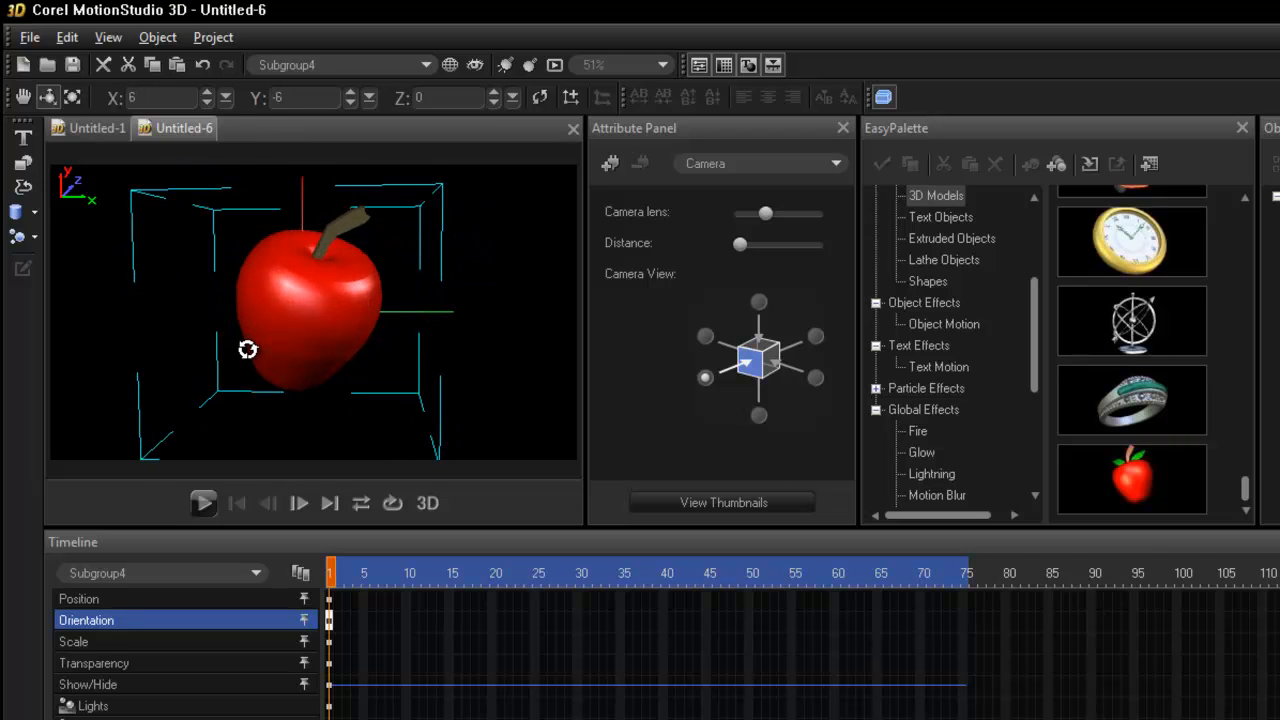
left_click_drag(247, 349, 256, 346)
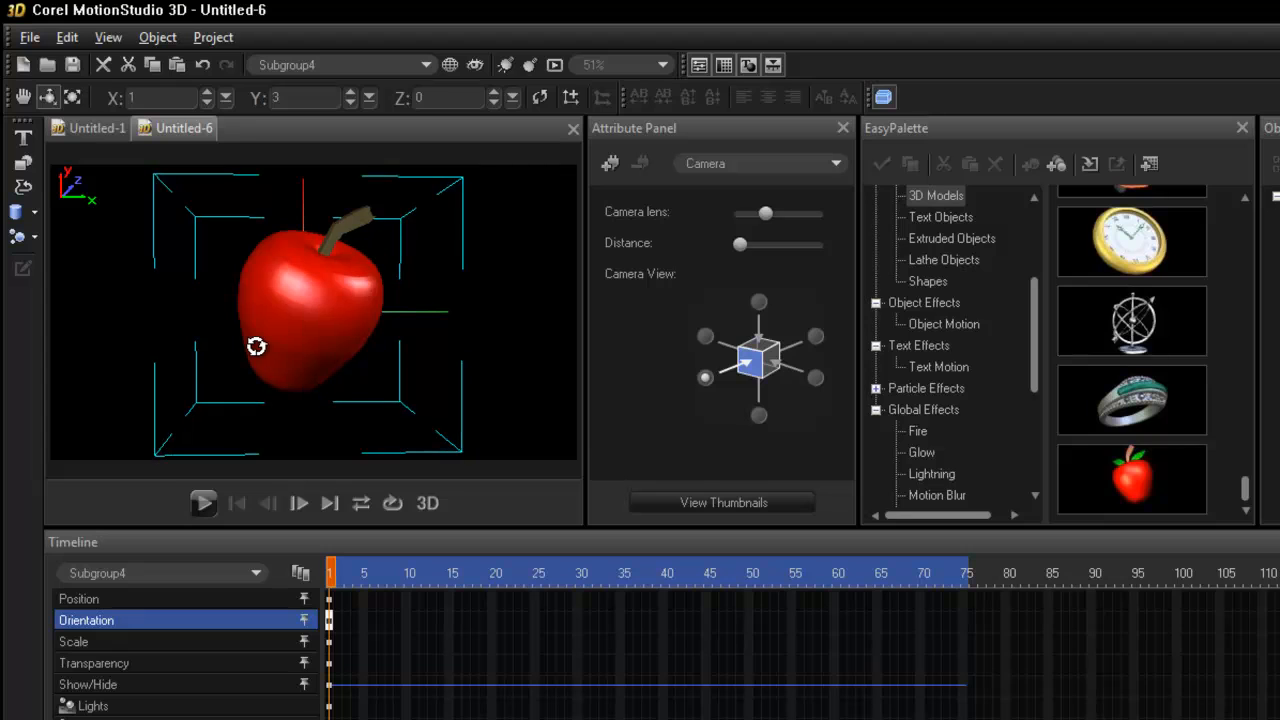
Switch to the Firefox image search results and pick the red-brown apple with a green leaf as the reference.
left_click(107, 133)
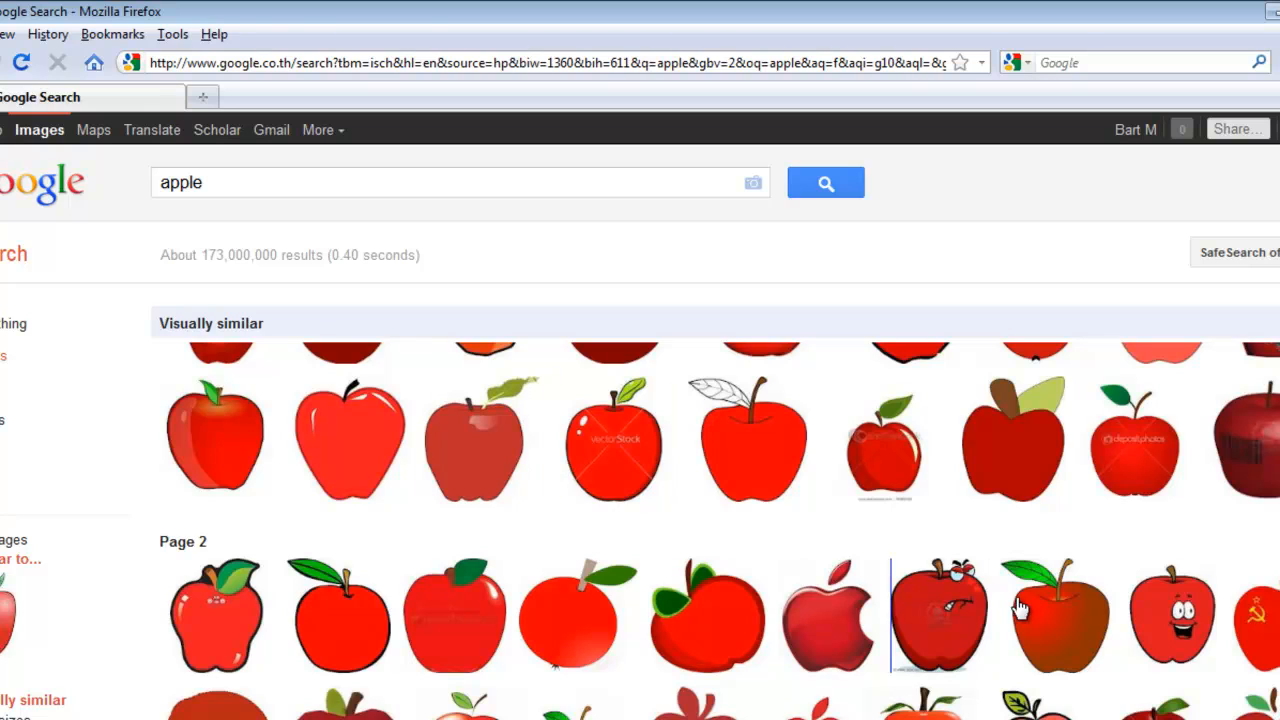
left_click(1030, 610)
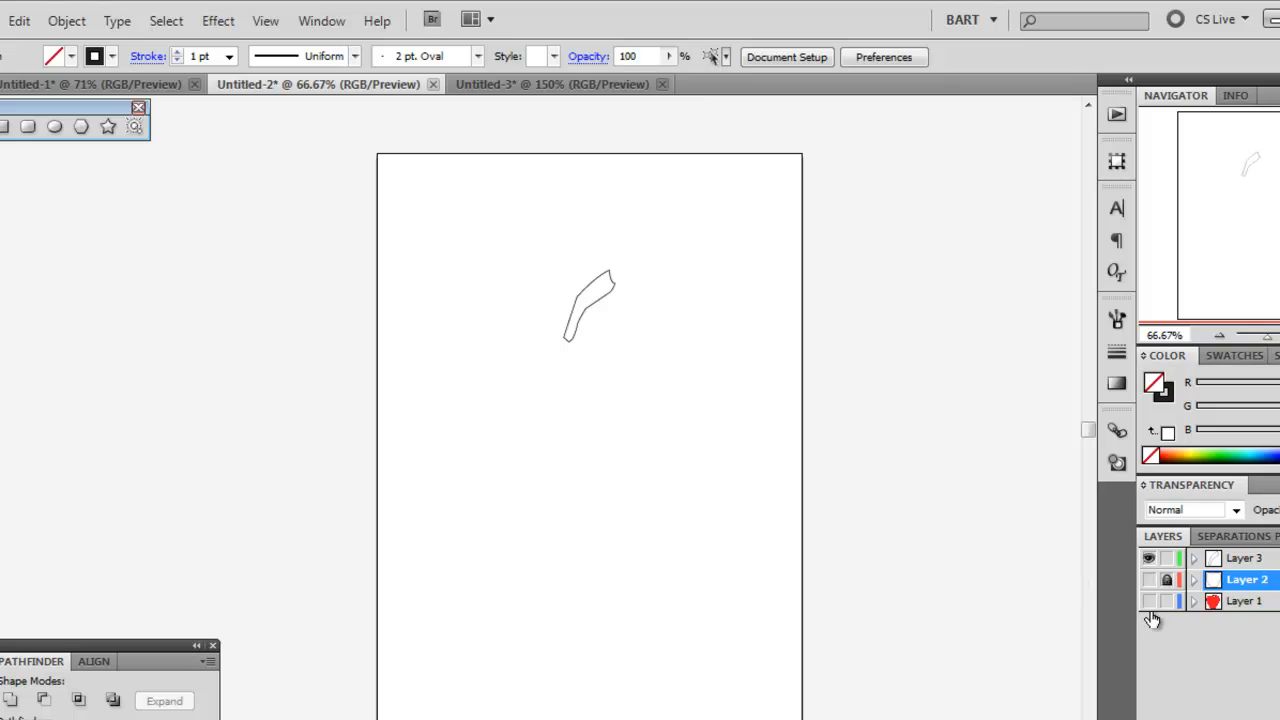
Switch to Illustrator's Untitled-3 document, show the apple picture on Layer 1 behind the leaf outline, and set the fill to none.
left_click(575, 87)
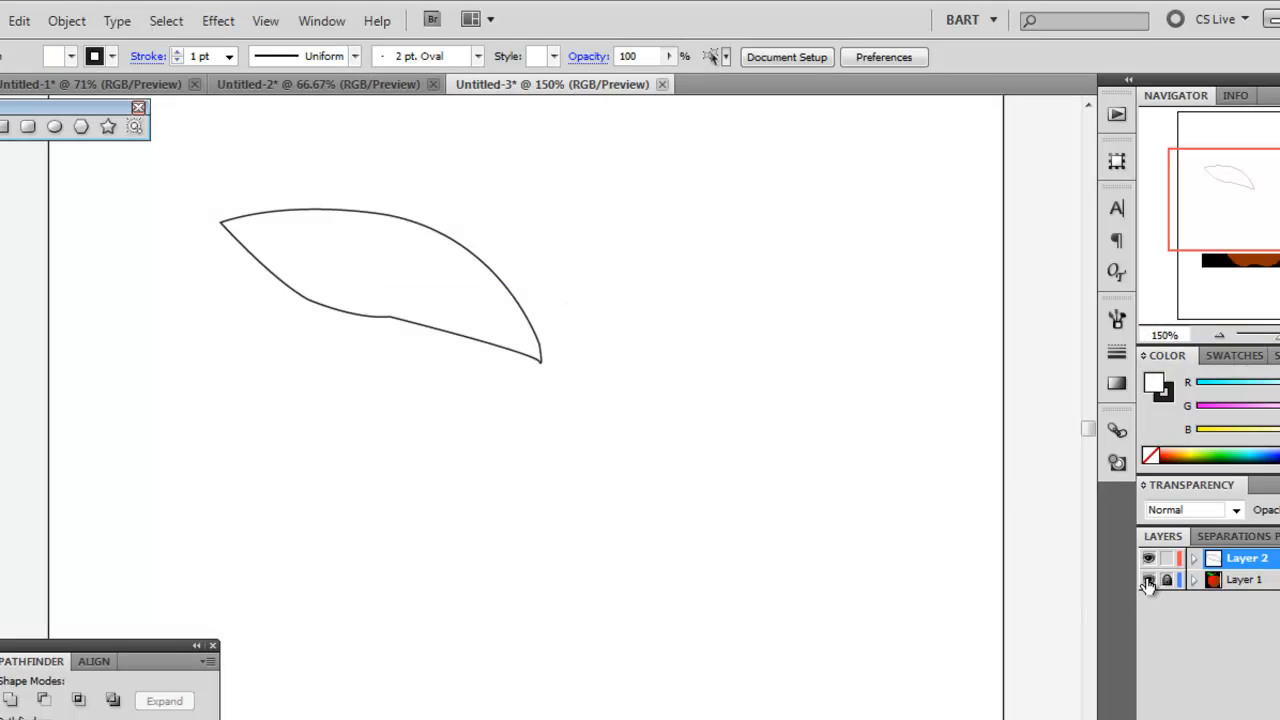
left_click(1148, 581)
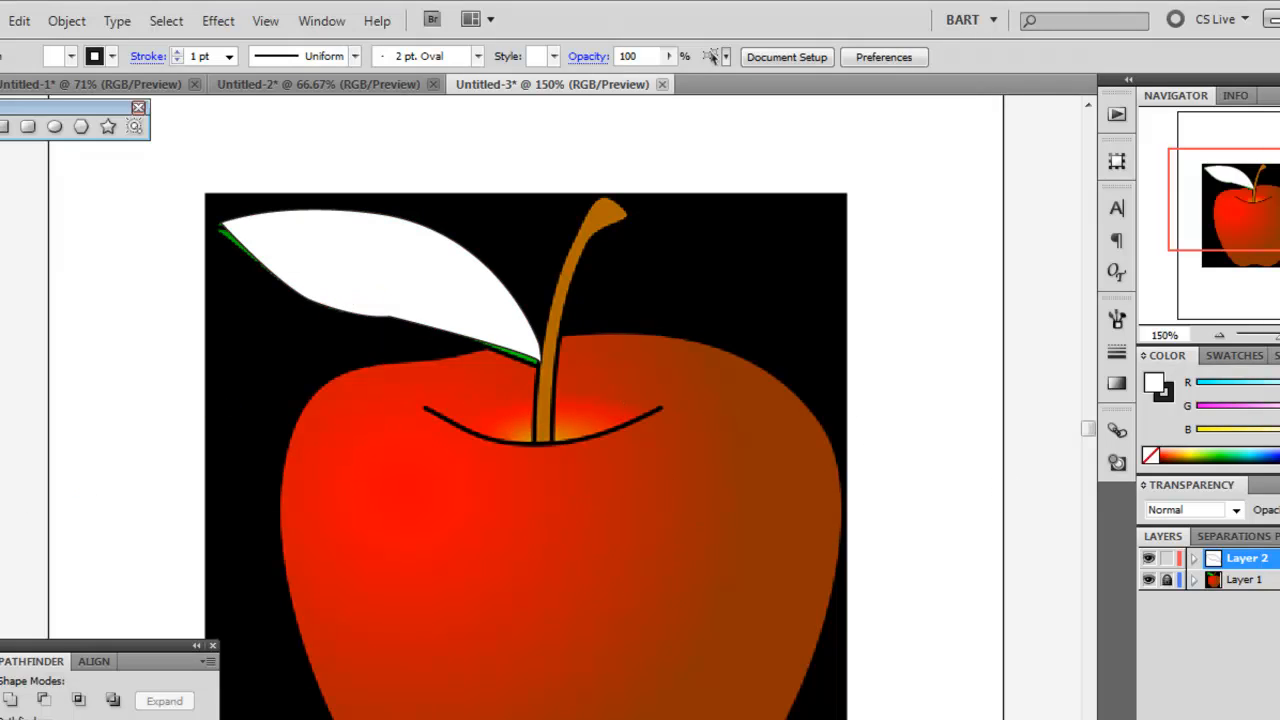
key("slash")
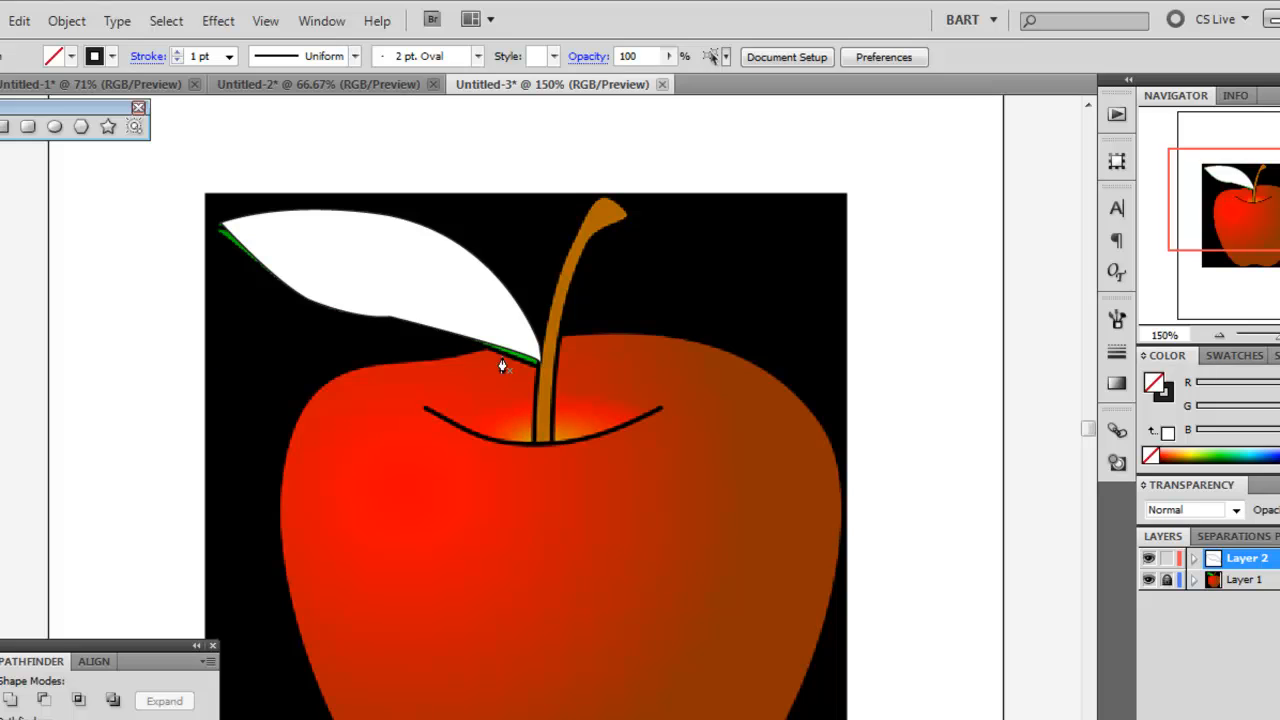
left_click(392, 319)
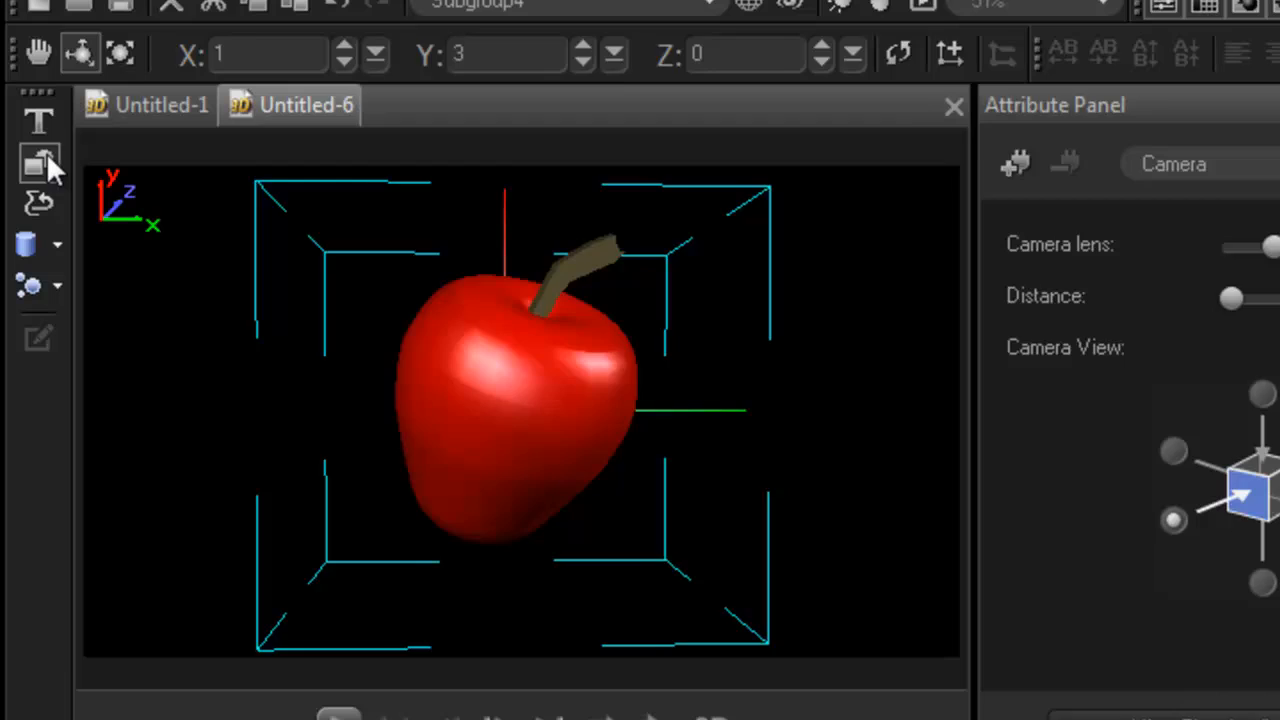
Back in MotionStudio 3D, import the leaf EMF outline from the Desktop as an extruded object and place it beside the apple at X 79, Y 27.
left_click(44, 155)
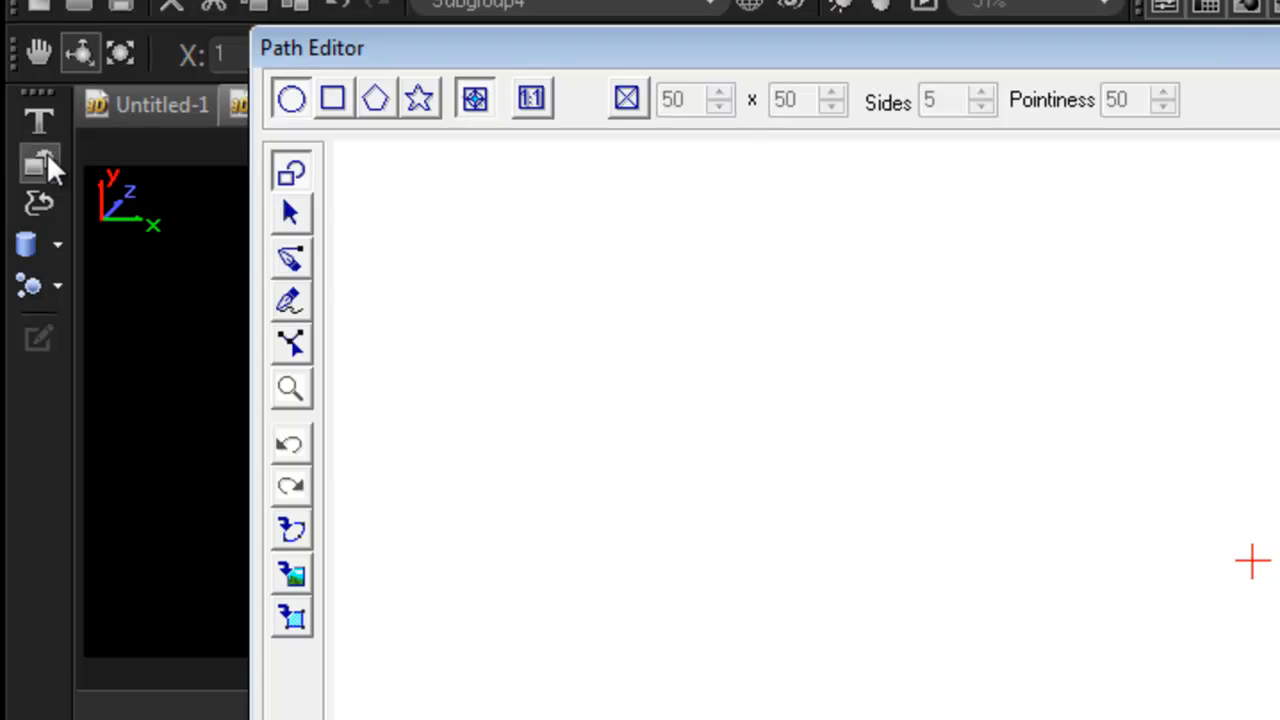
left_click(293, 570)
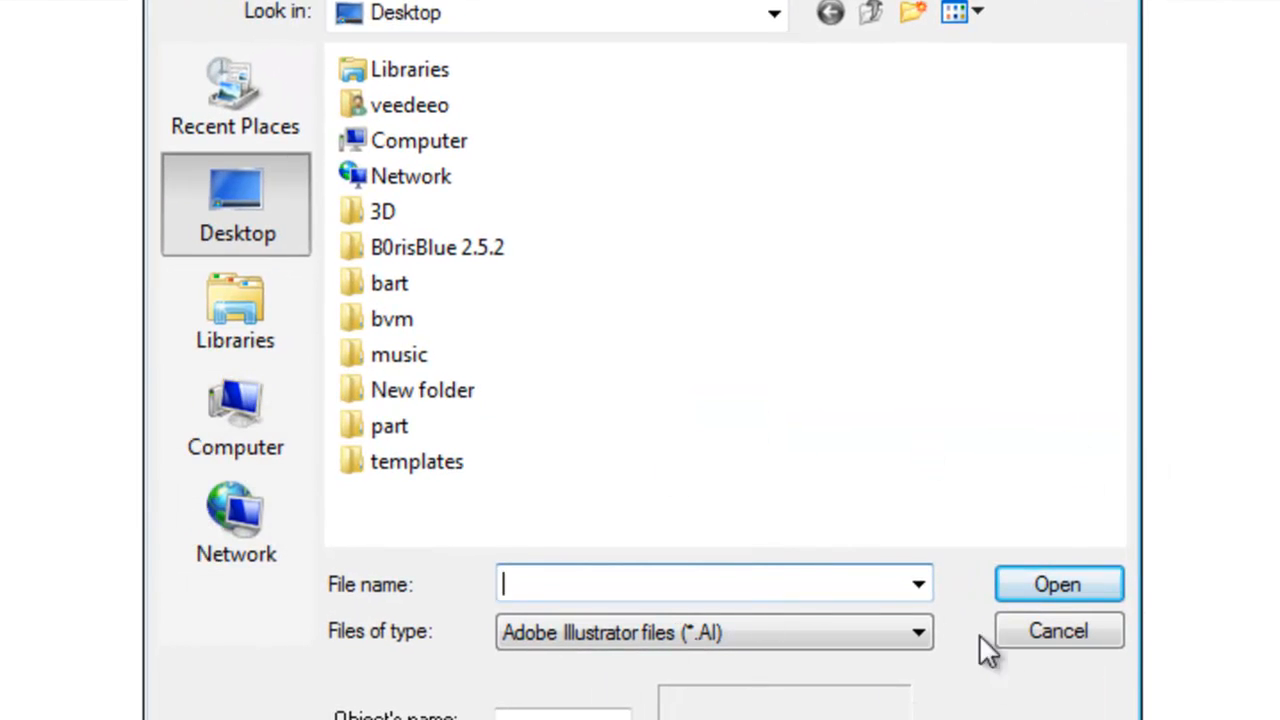
left_click(928, 633)
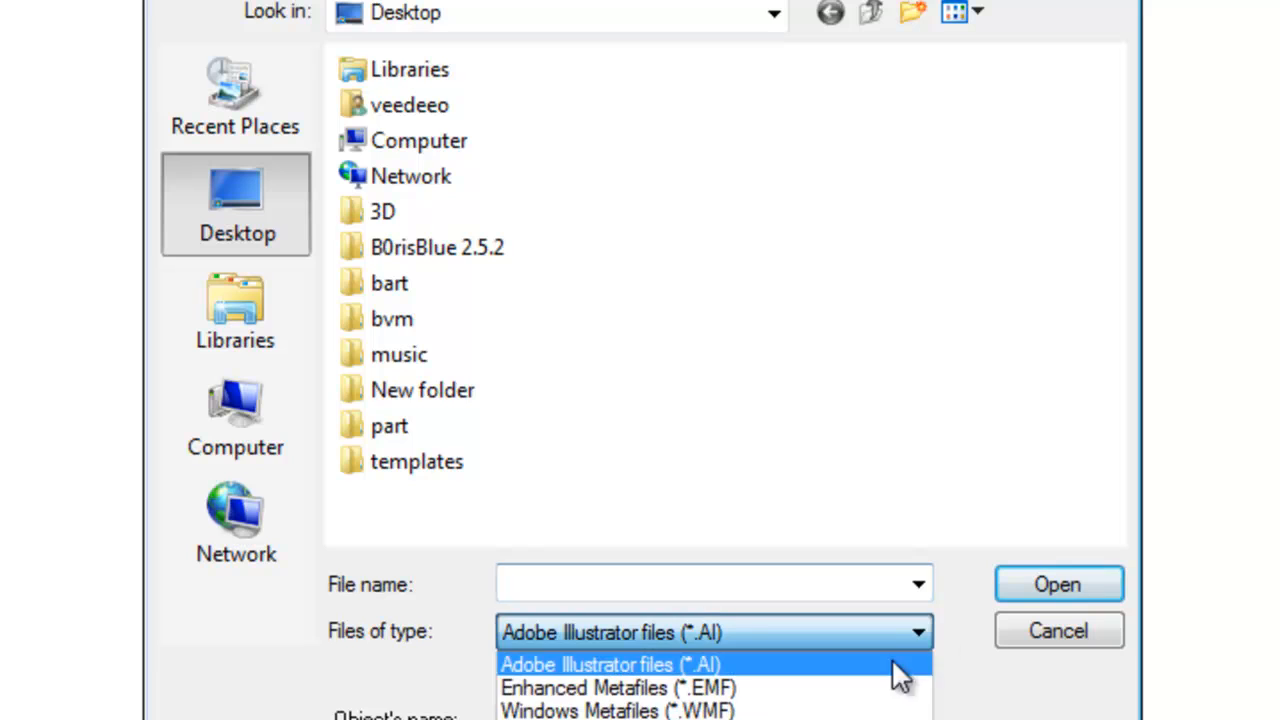
left_click(800, 688)
left_click_drag(1113, 428, 1103, 489)
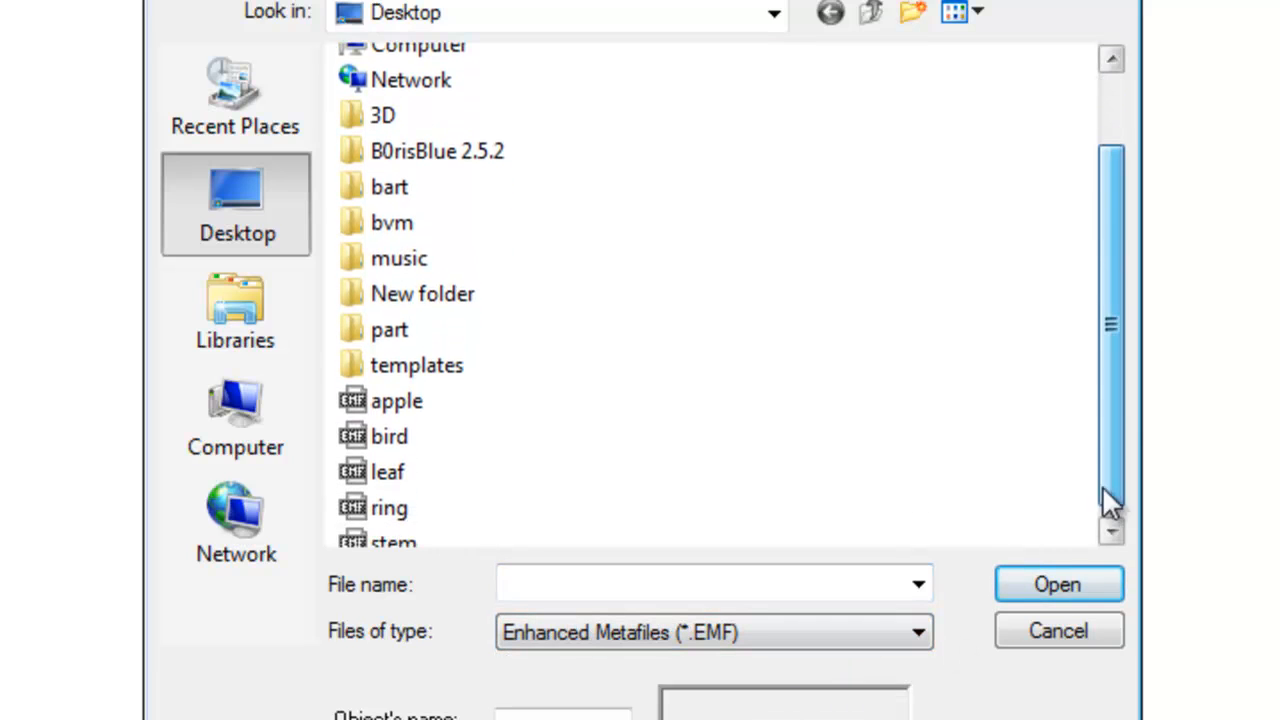
left_click(414, 474)
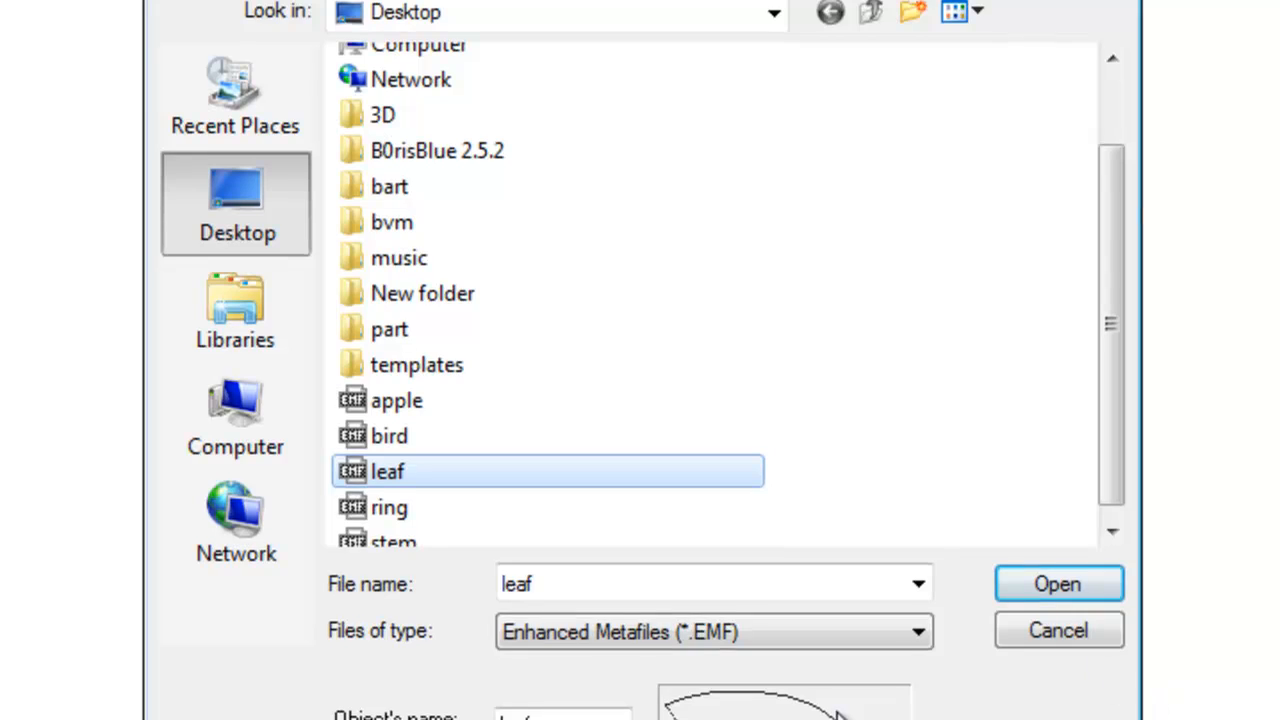
left_click(1007, 408)
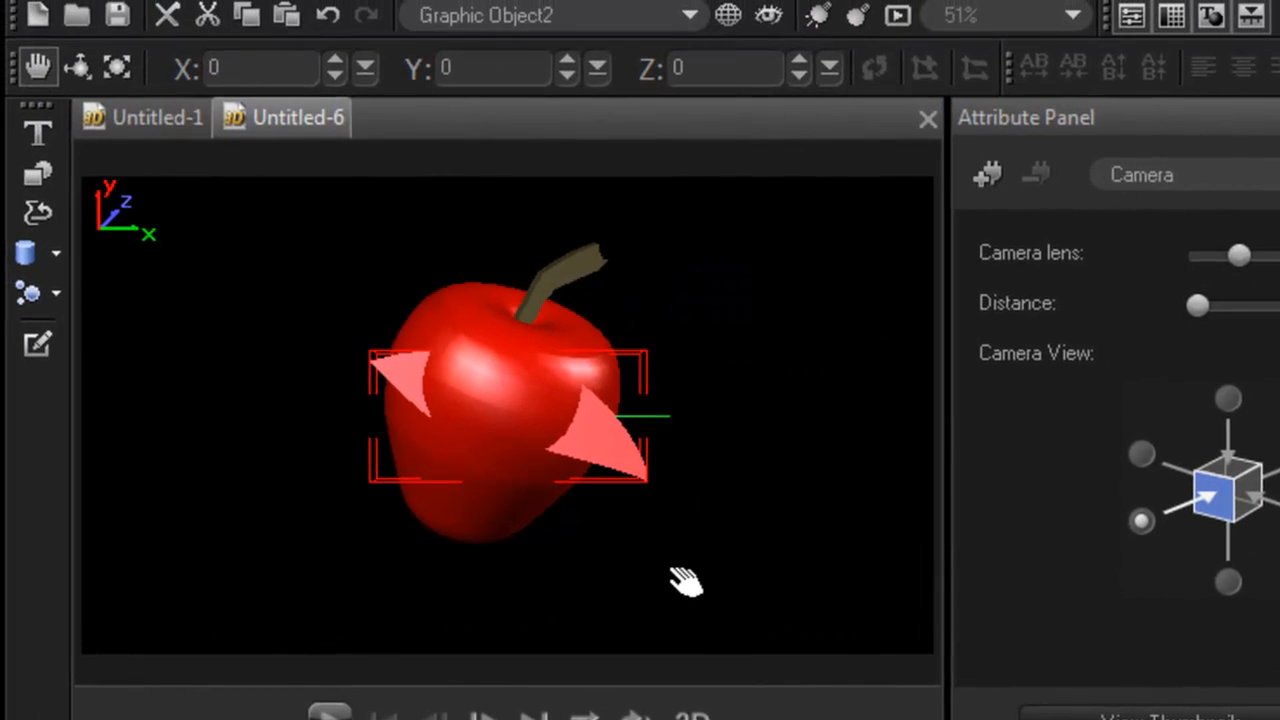
left_click_drag(668, 531, 772, 493)
left_click_drag(790, 545, 786, 551)
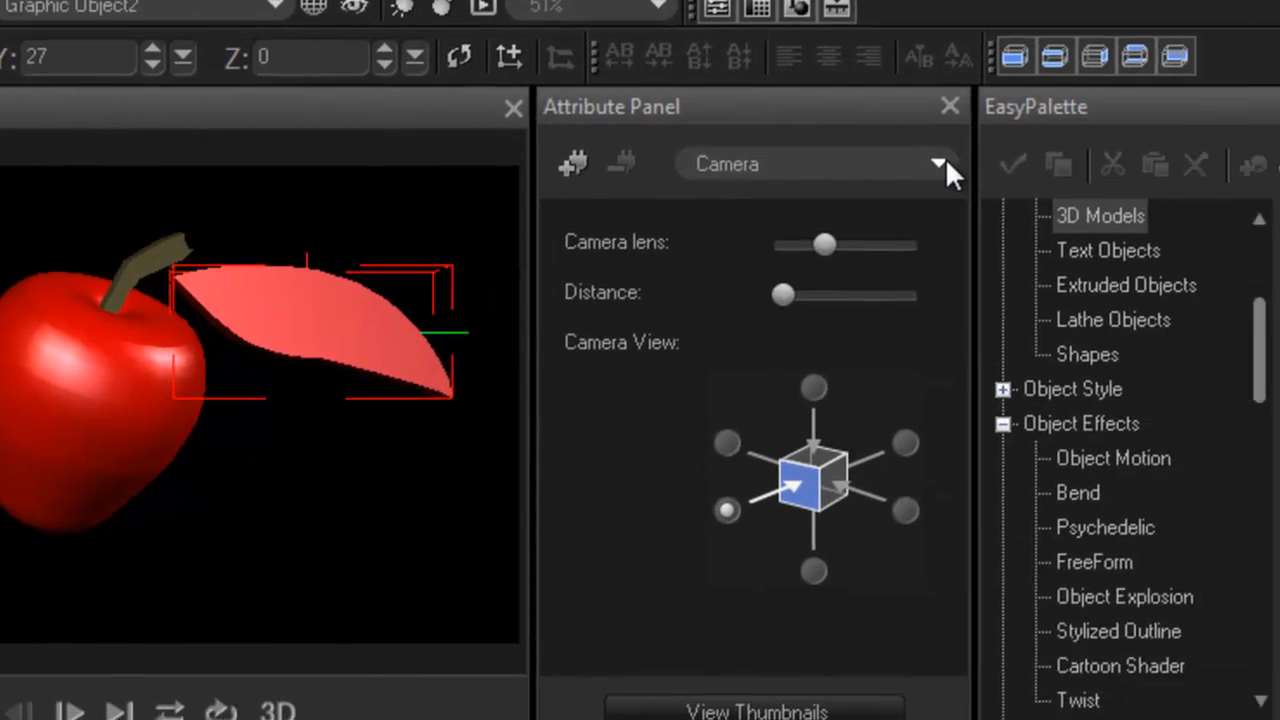
Remove the leaf's thickness by applying the flat ring preset from the General bevel styles.
left_click(943, 160)
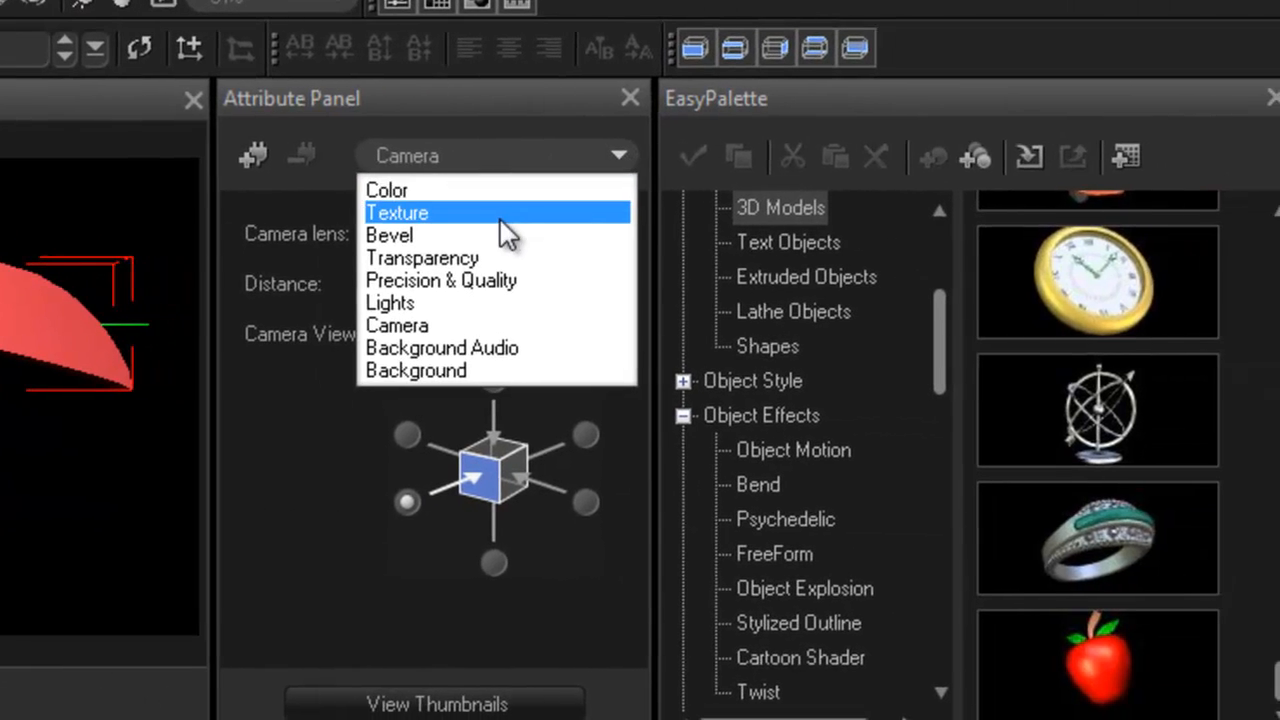
left_click(484, 236)
left_click(506, 700)
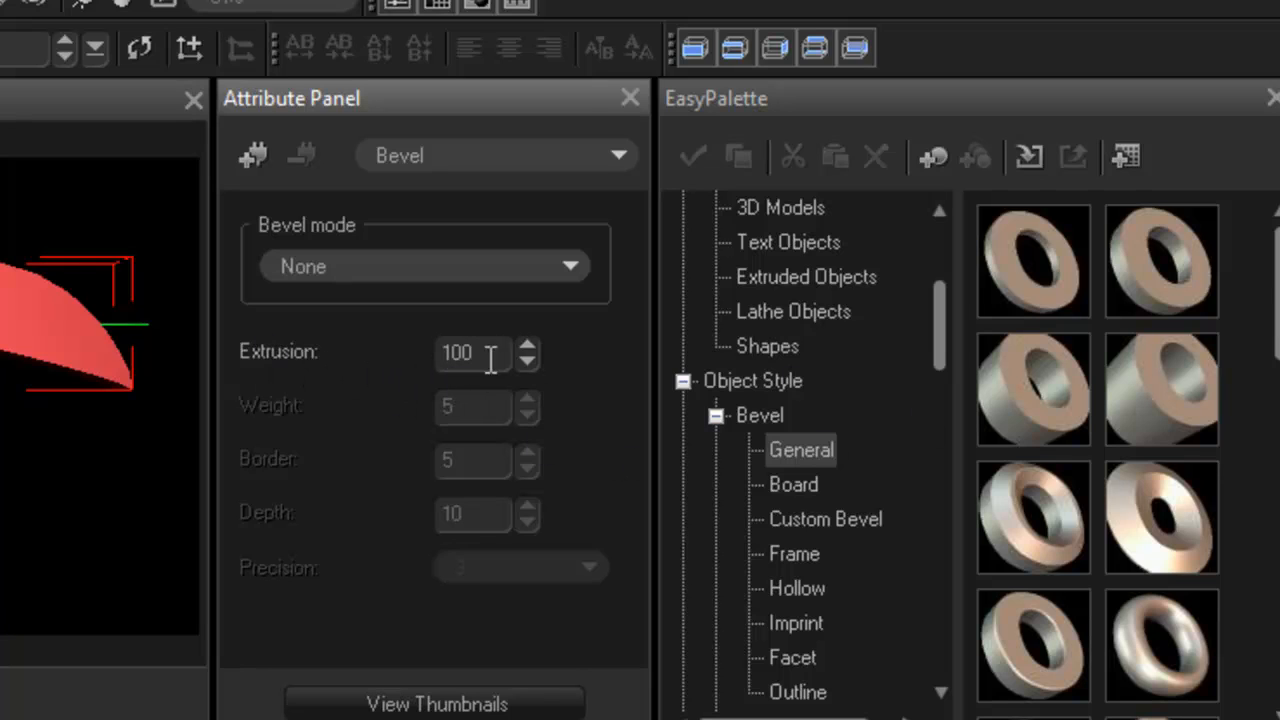
scroll(1277, 340, "down", 5)
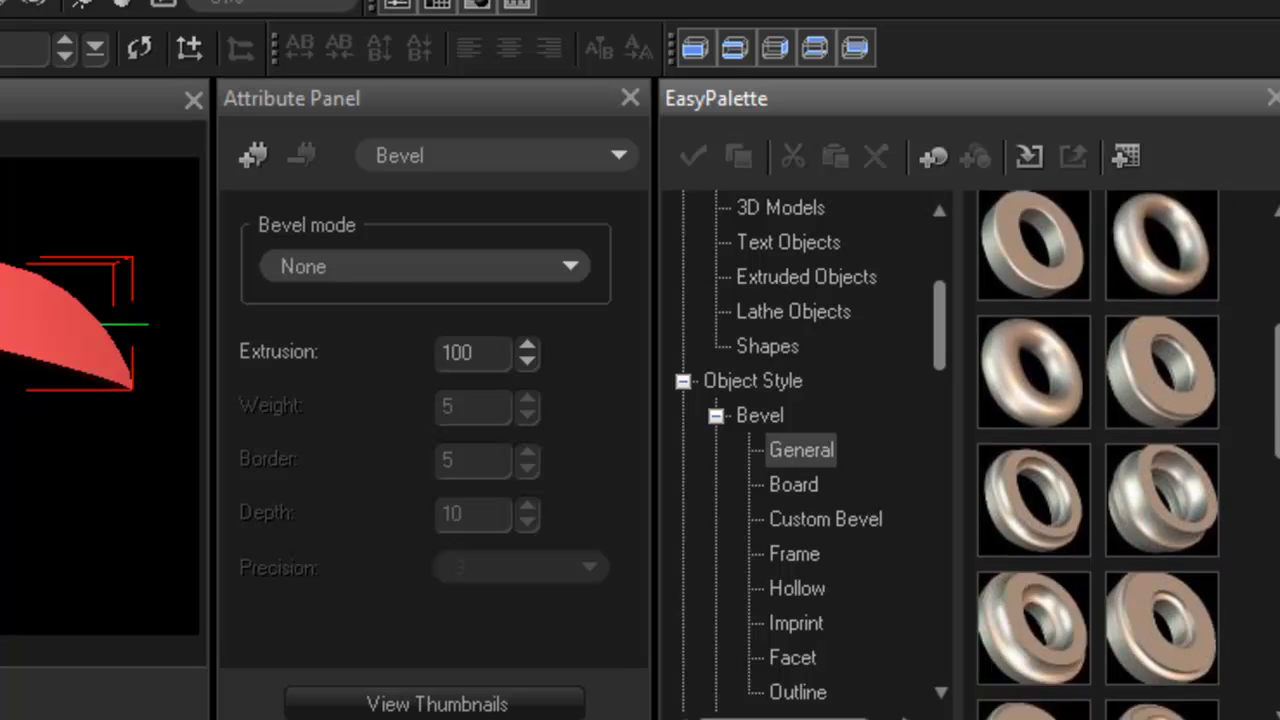
scroll(1037, 557, "down", 1)
double_click(1036, 556)
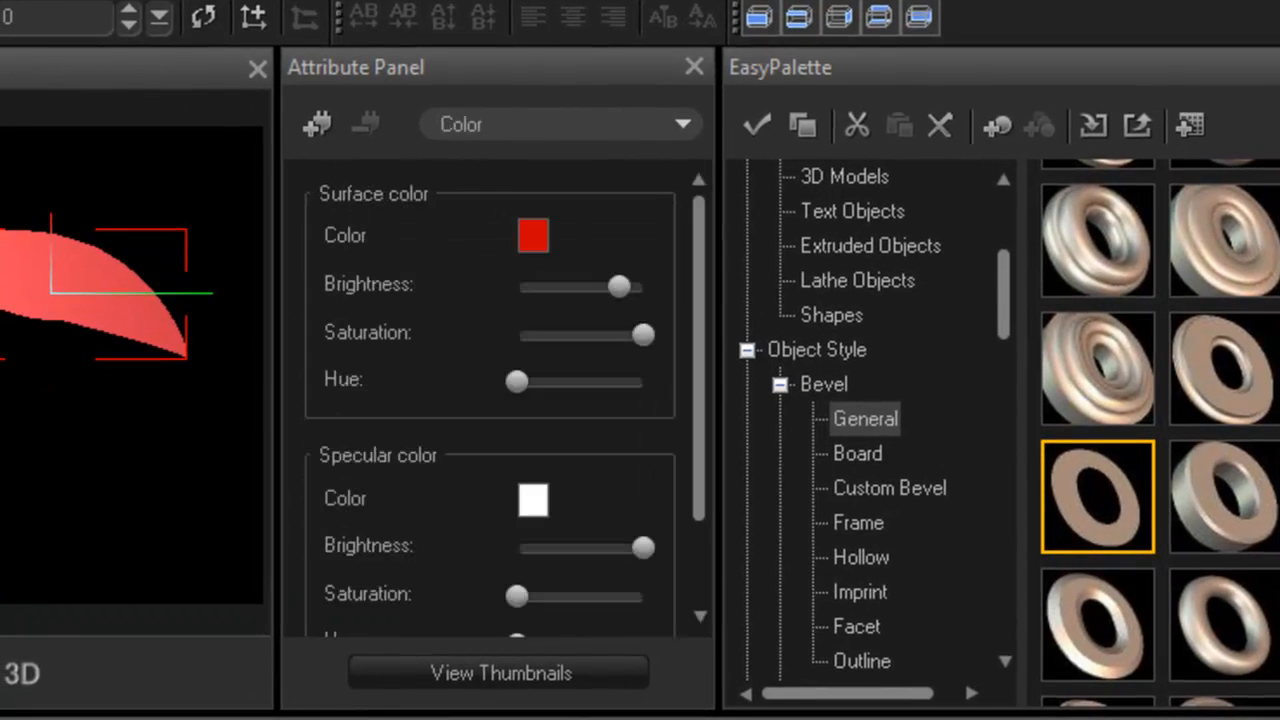
Set the leaf's surface color to white and apply the leaf JPG from the Desktop as its image texture.
left_click(533, 237)
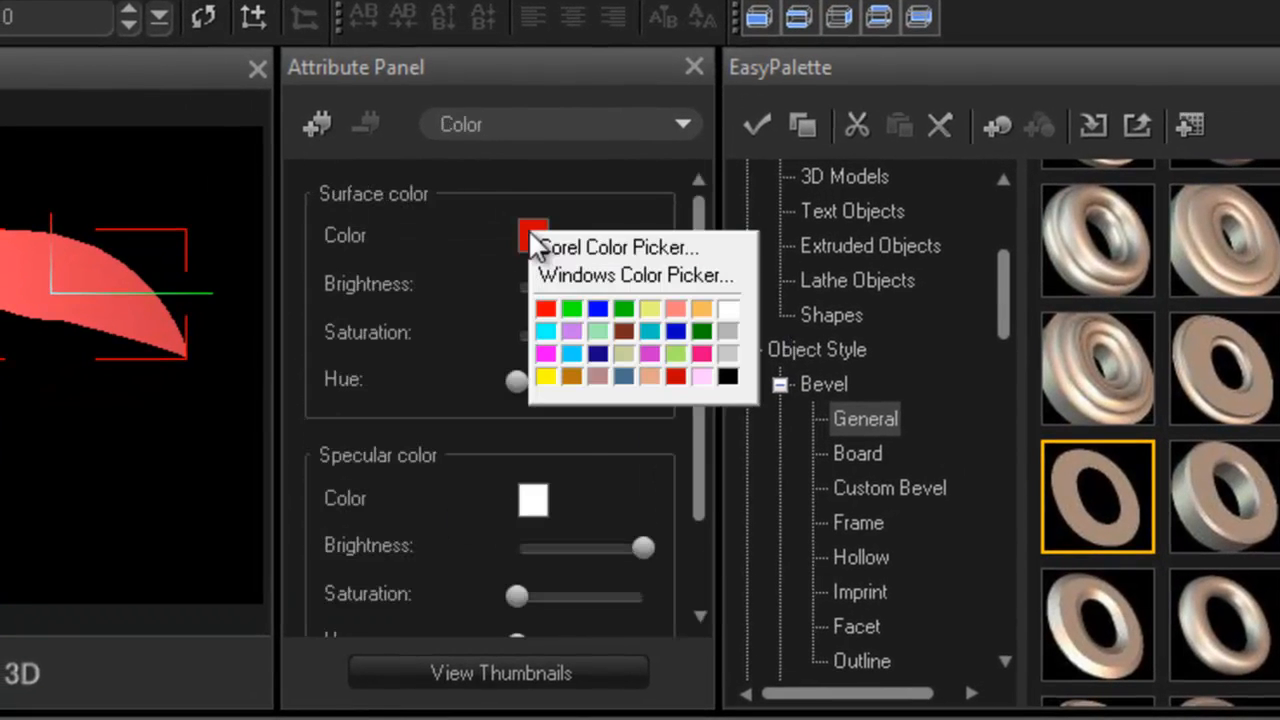
left_click(728, 309)
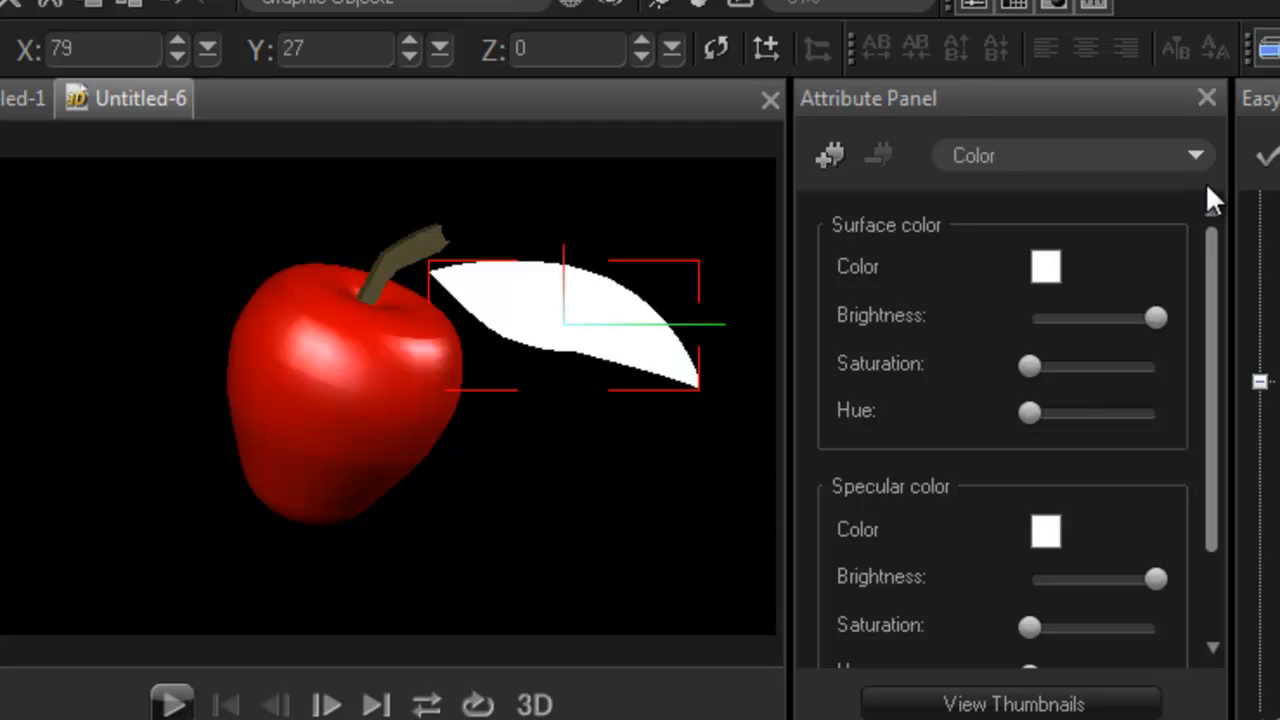
left_click(1198, 154)
left_click(1051, 215)
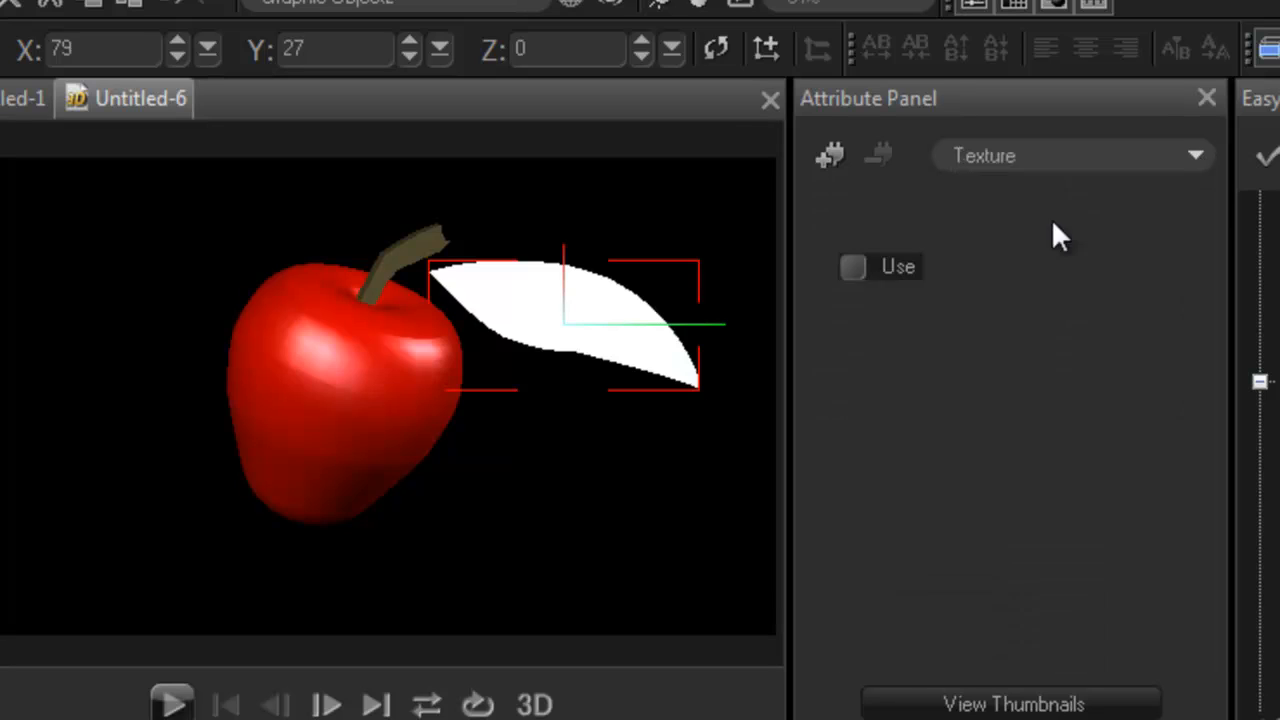
left_click(866, 412)
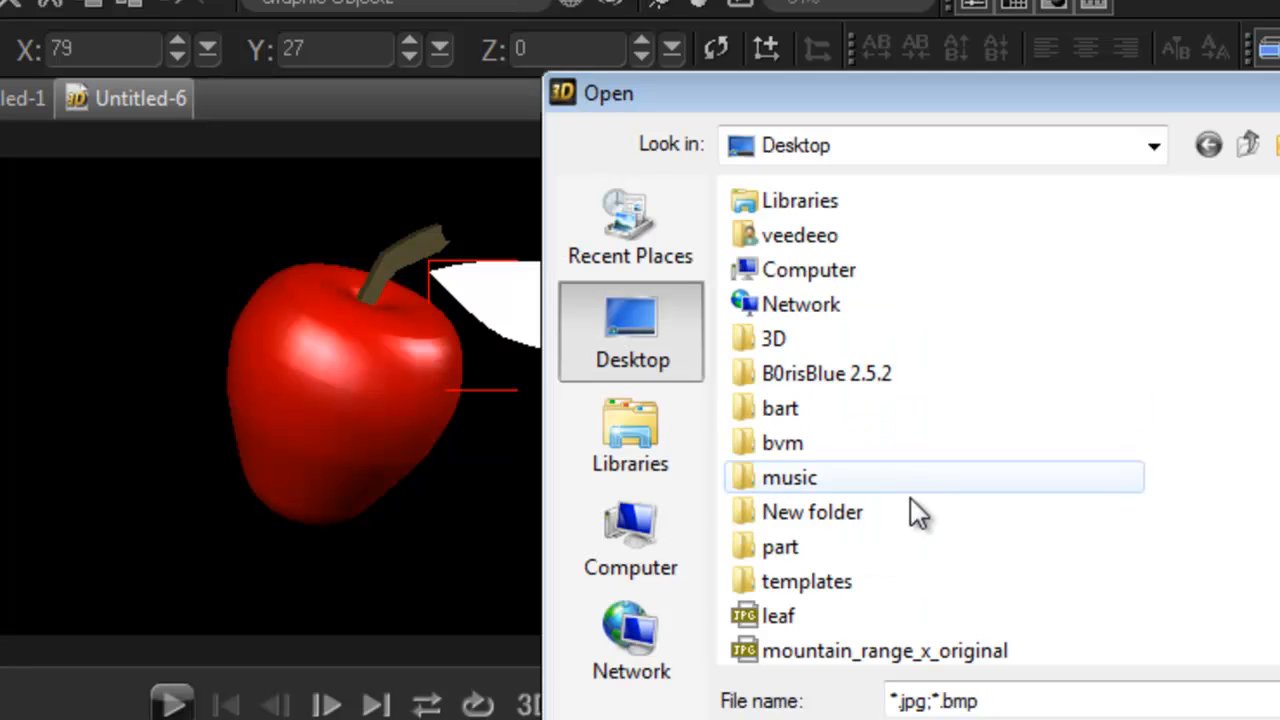
double_click(770, 617)
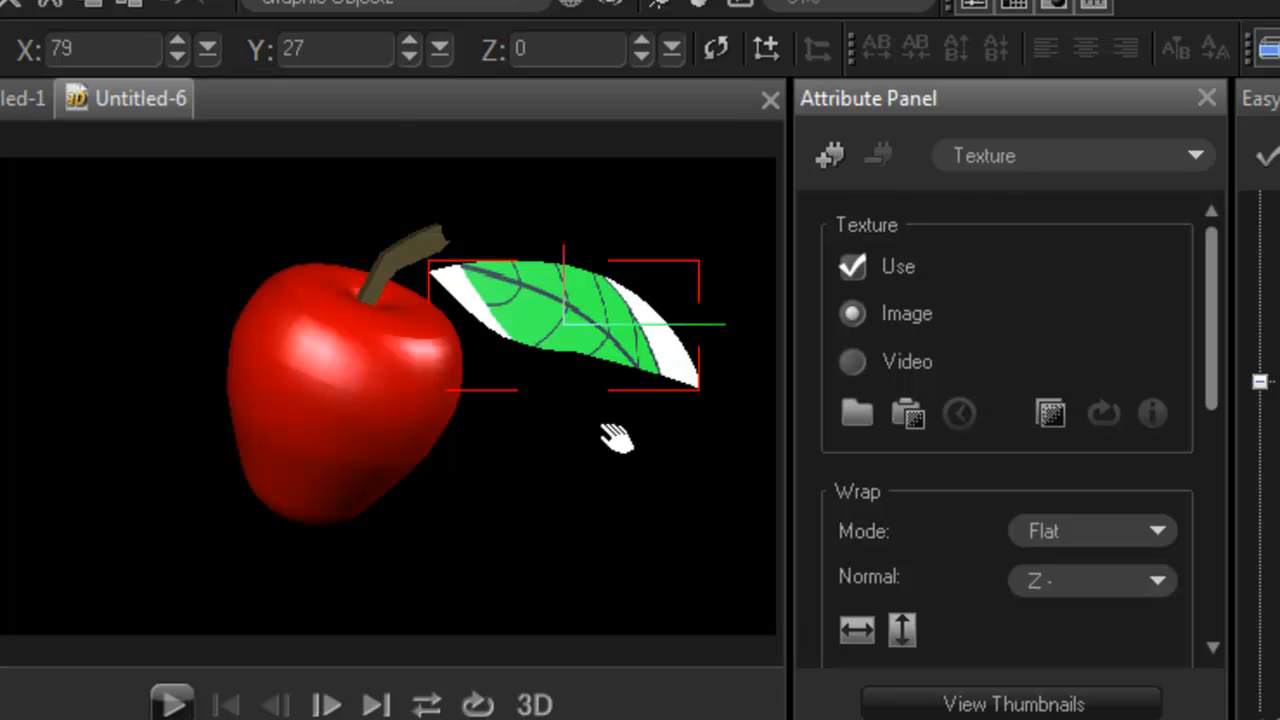
Try the vertical fit option in the leaf texture's wrap settings.
left_click_drag(1204, 368, 1220, 476)
left_click(906, 381)
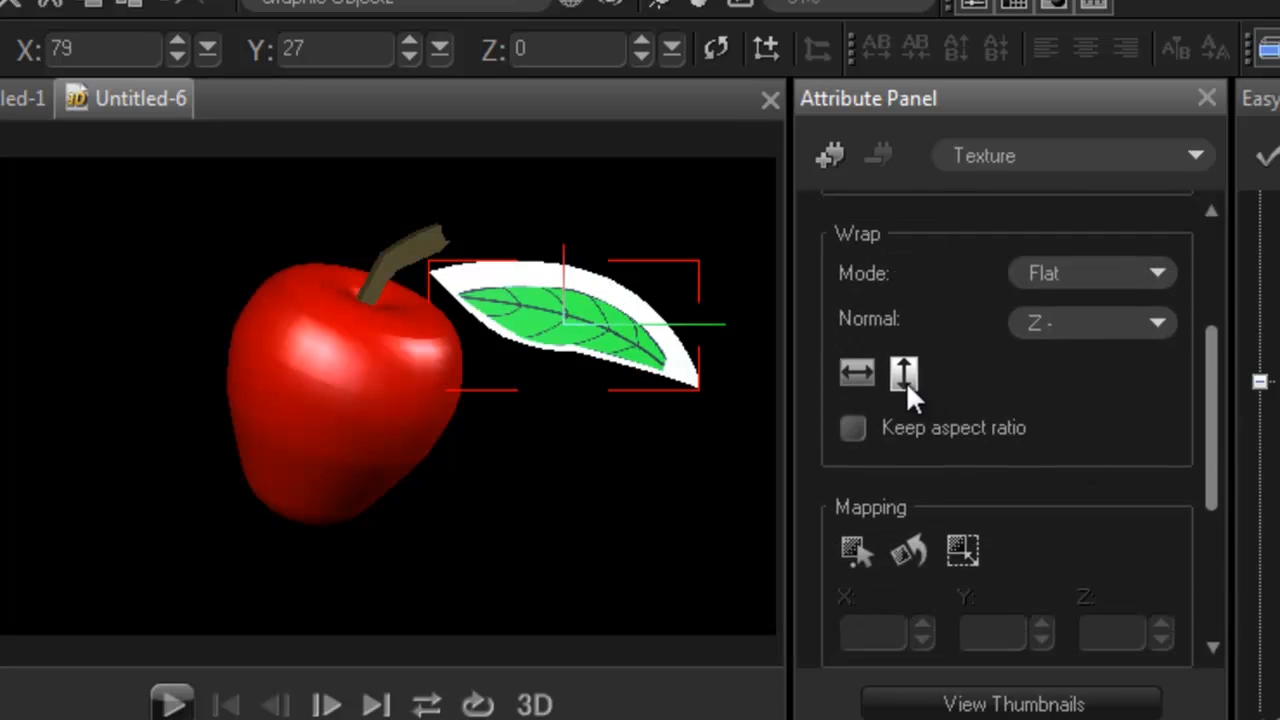
left_click(906, 381)
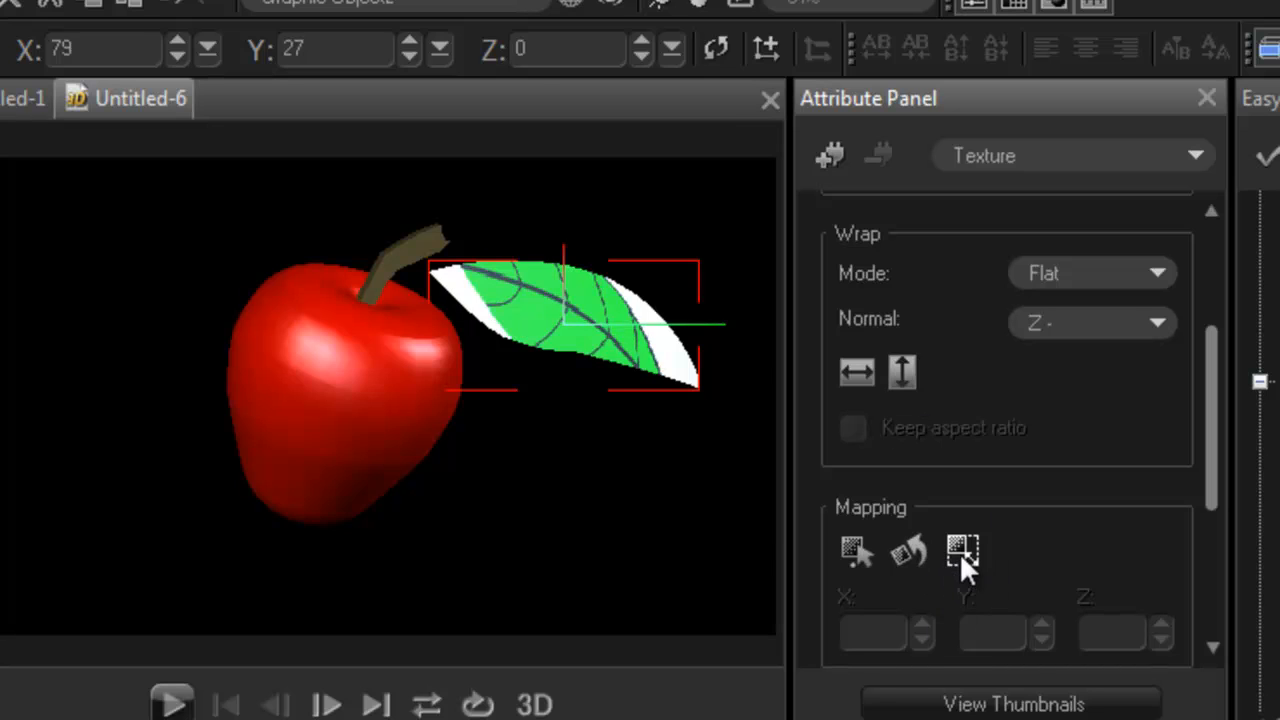
Move the leaf's texture mapping to X 40, Y 46 and rotate it to about X -13, Y -5, Z 182.
left_click(852, 548)
left_click_drag(663, 529, 614, 551)
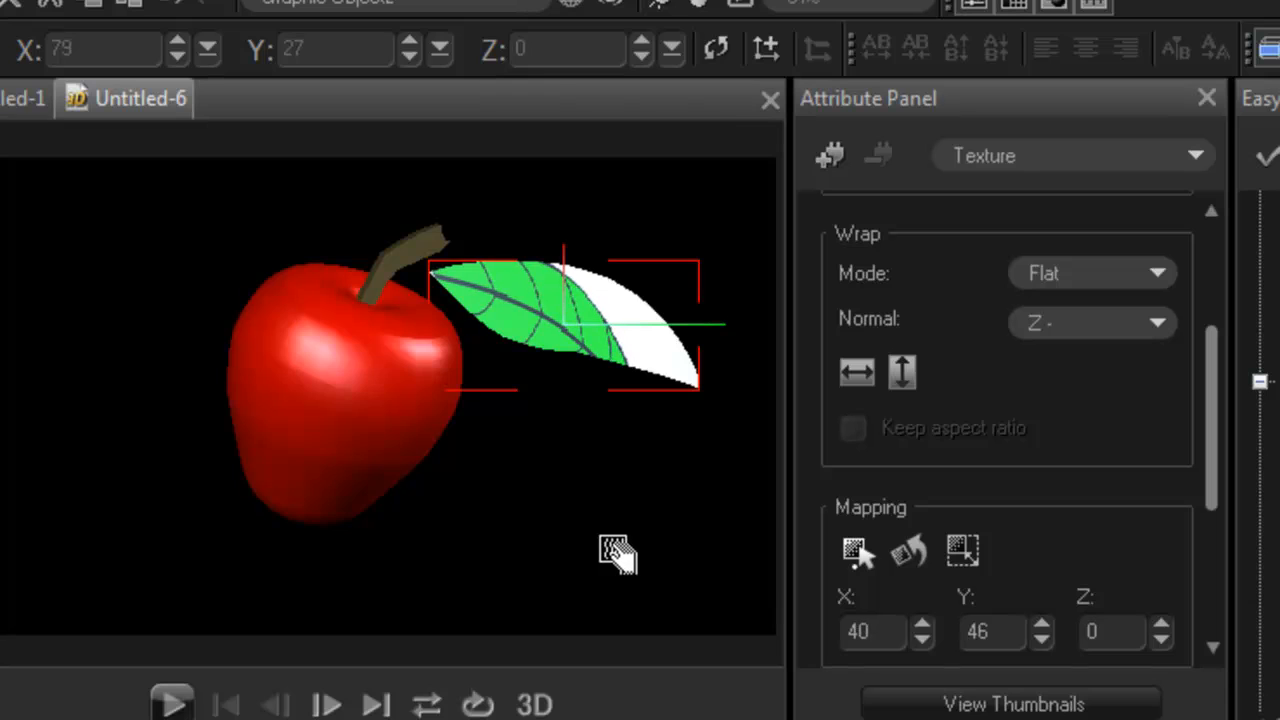
left_click(911, 553)
left_click_drag(763, 557, 668, 566)
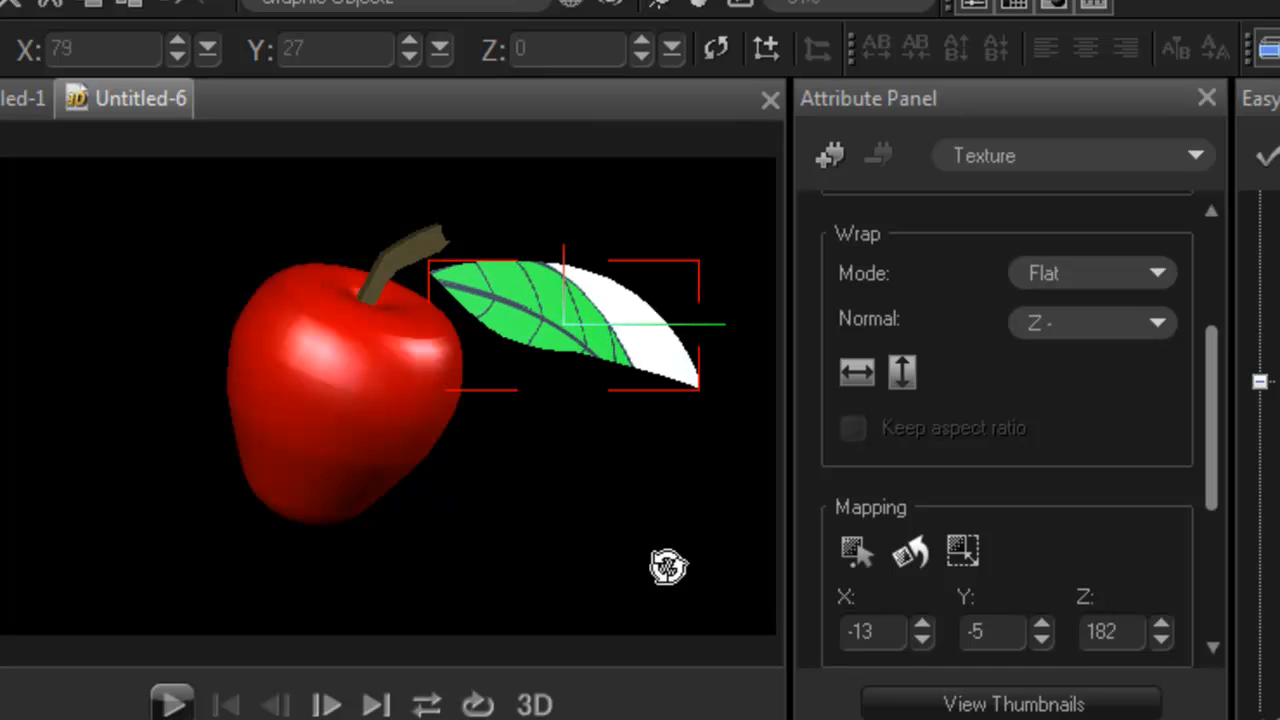
Rescale the leaf texture with vertical fit enabled, to about X 39, Y 96, and move its mapping to X 137, Y 68.
left_click(959, 551)
left_click_drag(631, 494, 670, 550)
left_click(863, 551)
left_click(902, 374)
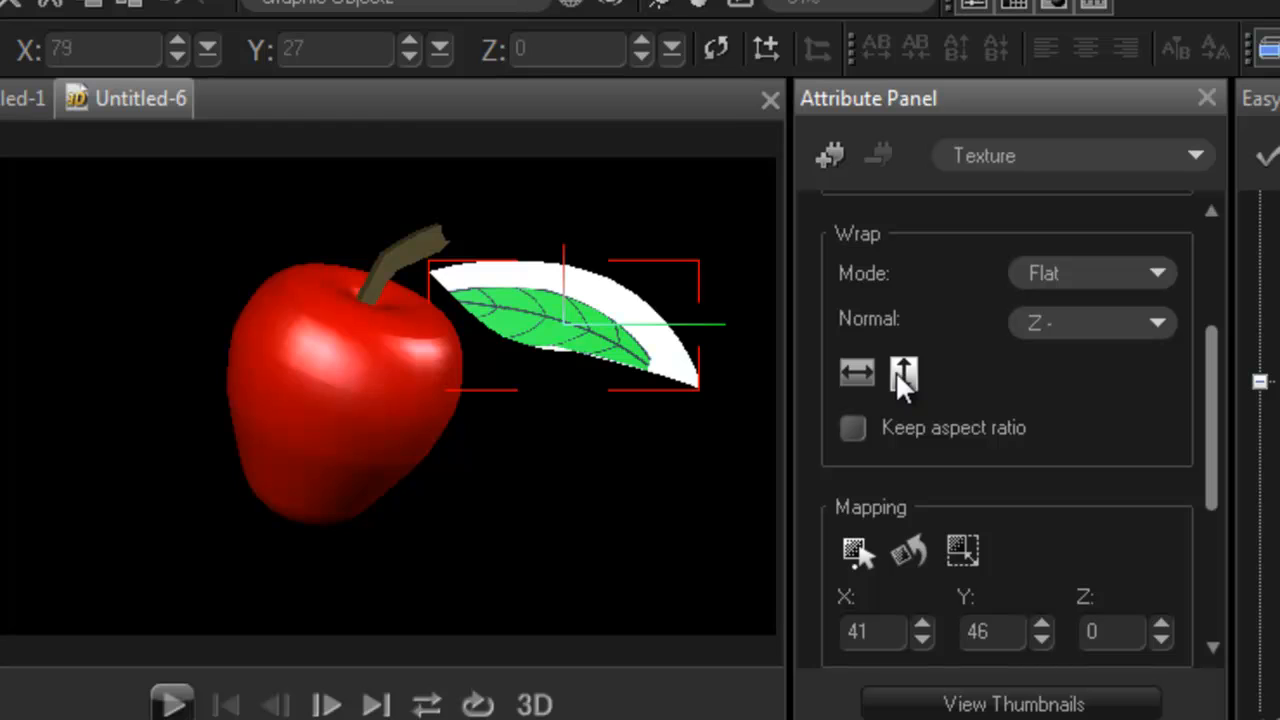
left_click(962, 558)
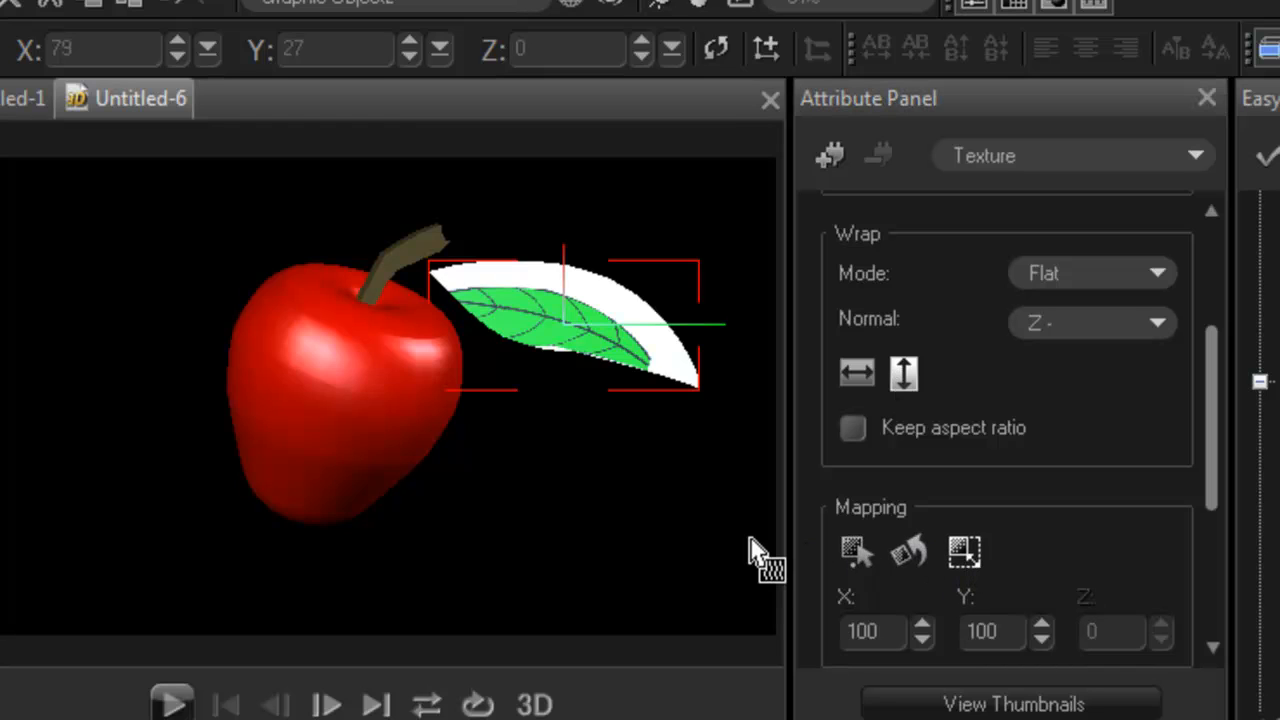
left_click_drag(752, 550, 578, 524)
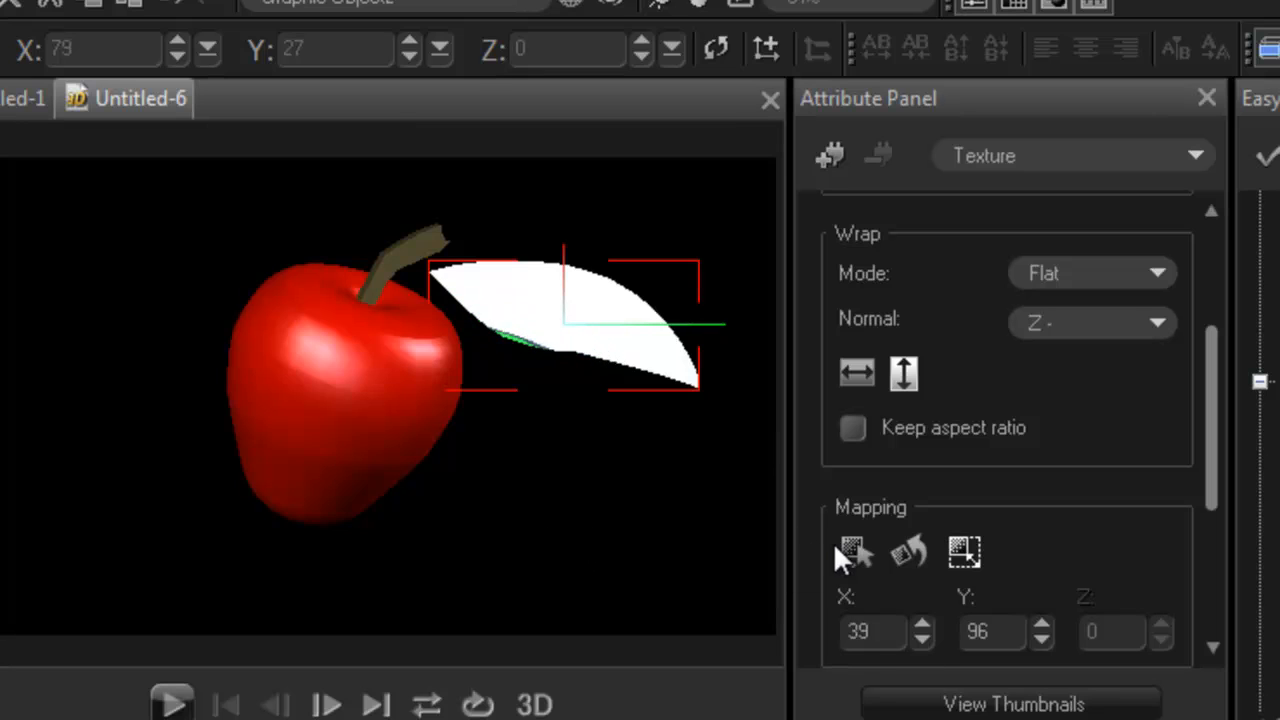
left_click(852, 550)
left_click_drag(671, 600, 626, 505)
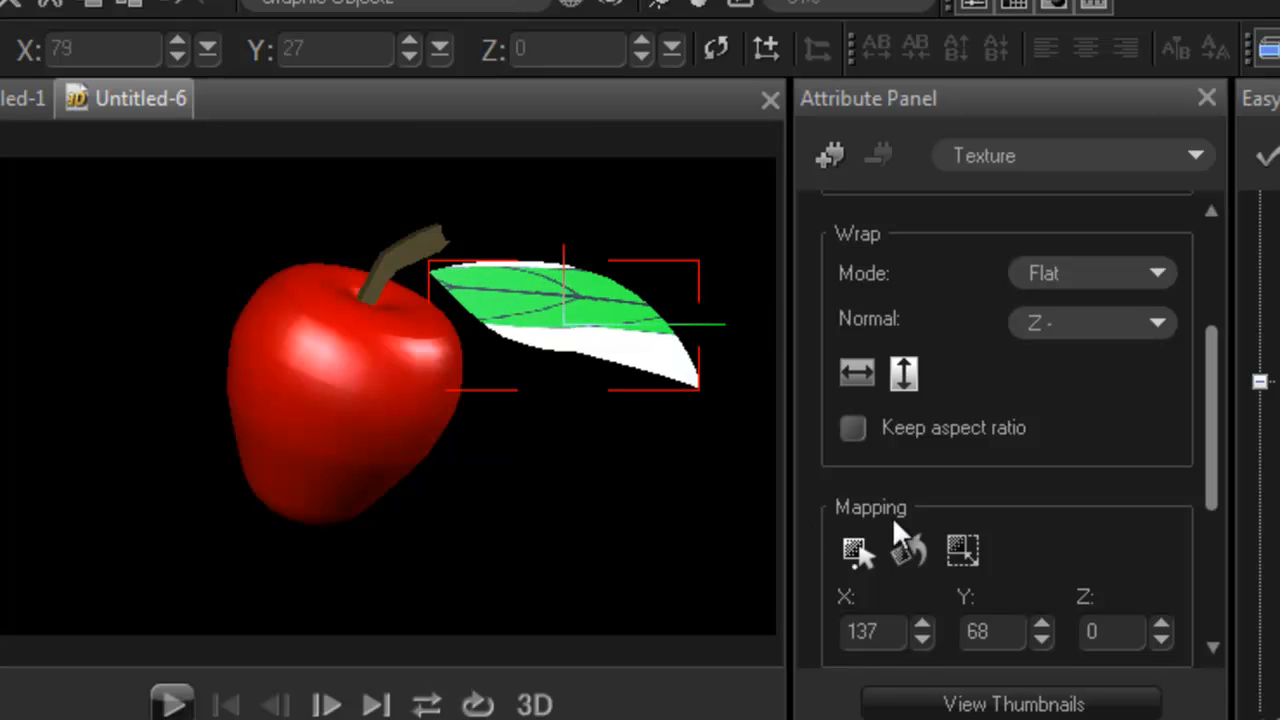
Turn off vertical fit and cover the whole leaf by moving the texture to X 127, Y 54 and rotating it to X -18, Y -10, Z 183.
left_click(904, 372)
left_click(712, 515)
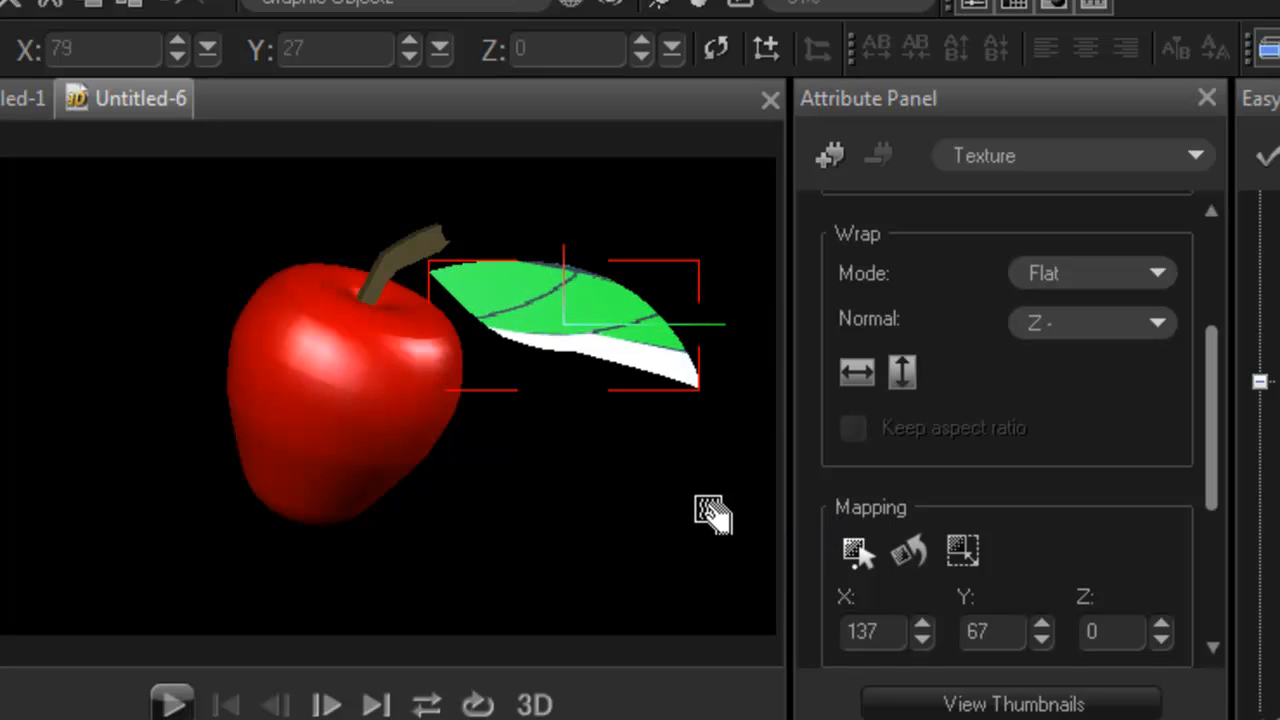
left_click_drag(712, 515, 660, 578)
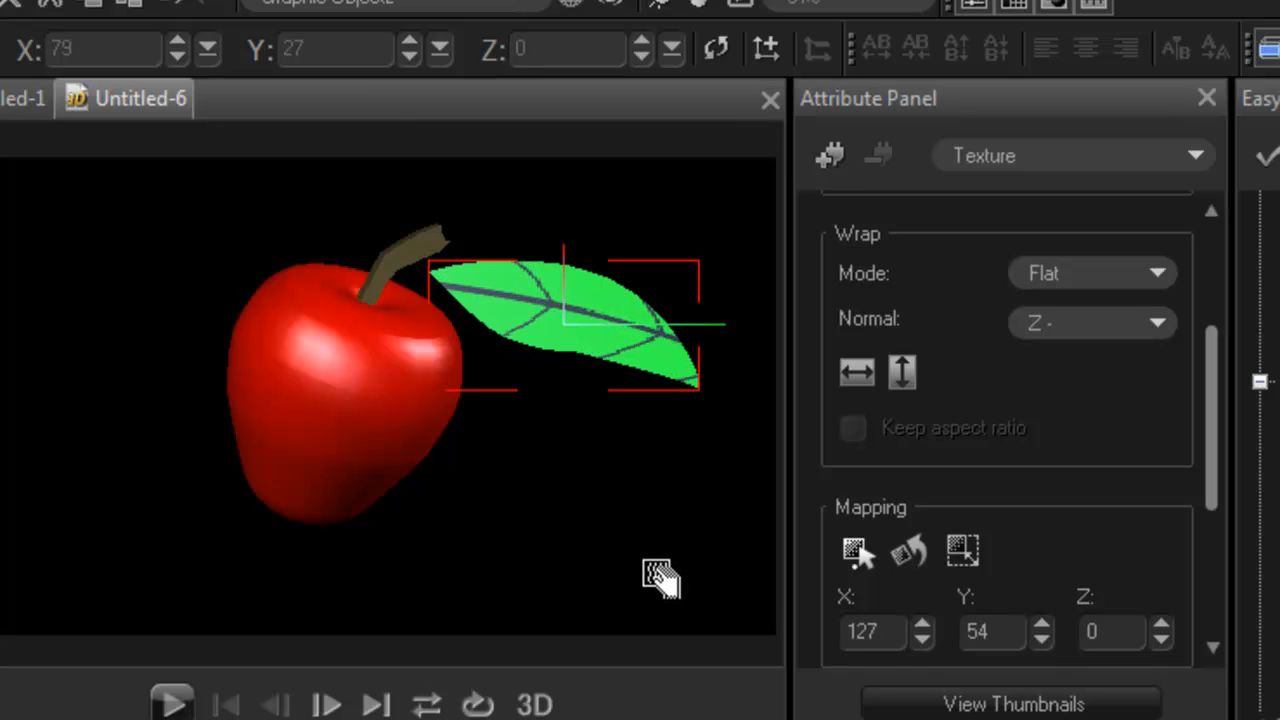
left_click(905, 552)
left_click_drag(679, 516, 589, 451)
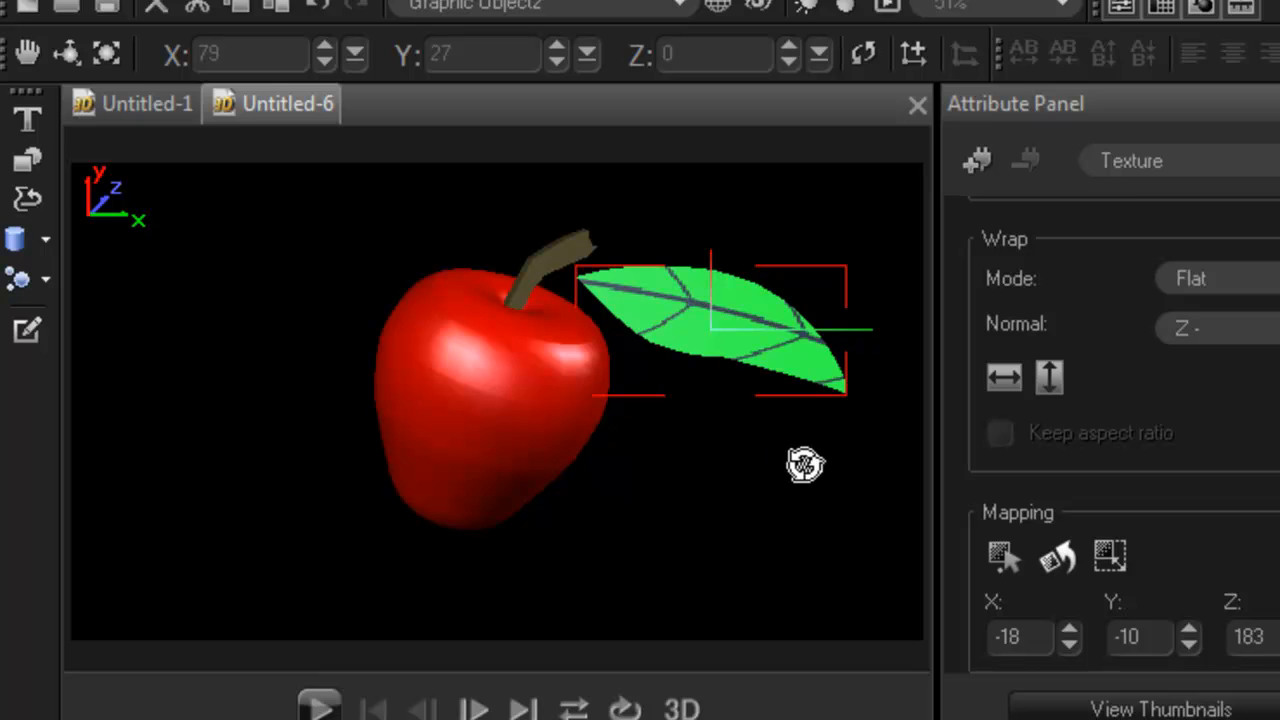
Place a duplicate of the leaf on the apple's opposite side at X -95, Y 36 and rotate it to about X -8, Y 164.
left_click(28, 52)
left_click_drag(764, 500, 720, 512)
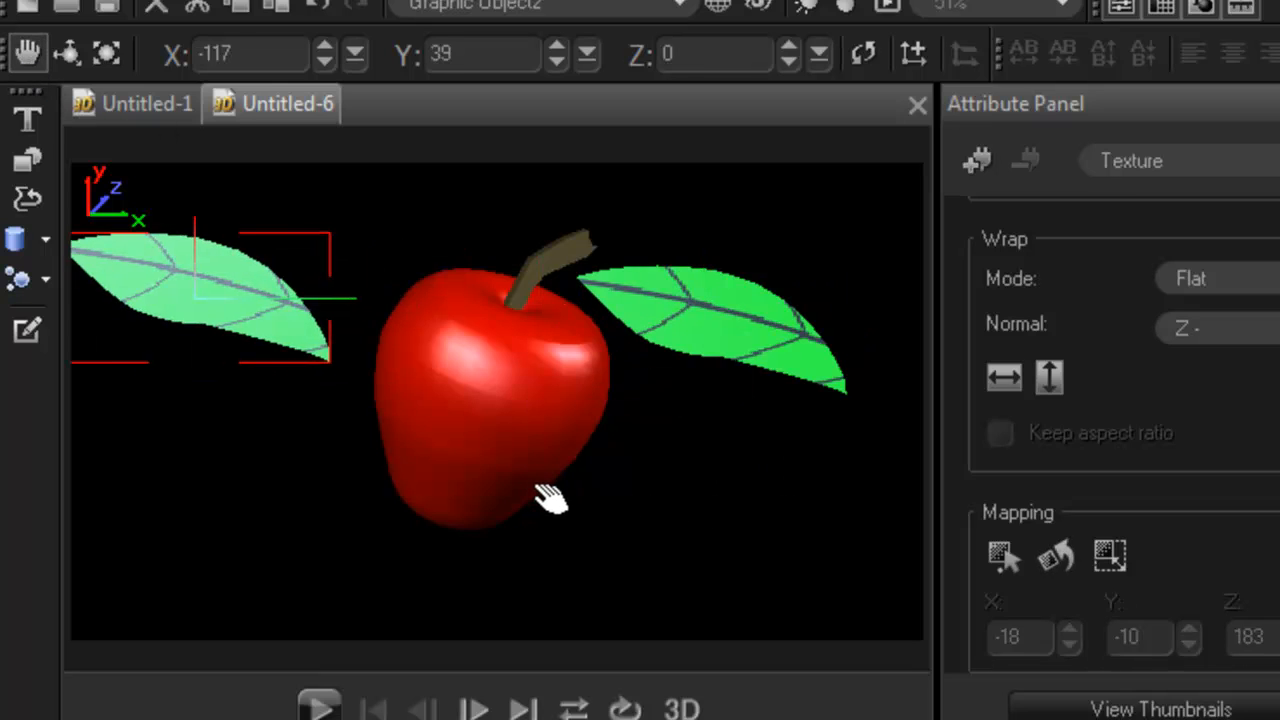
left_click_drag(543, 500, 560, 505)
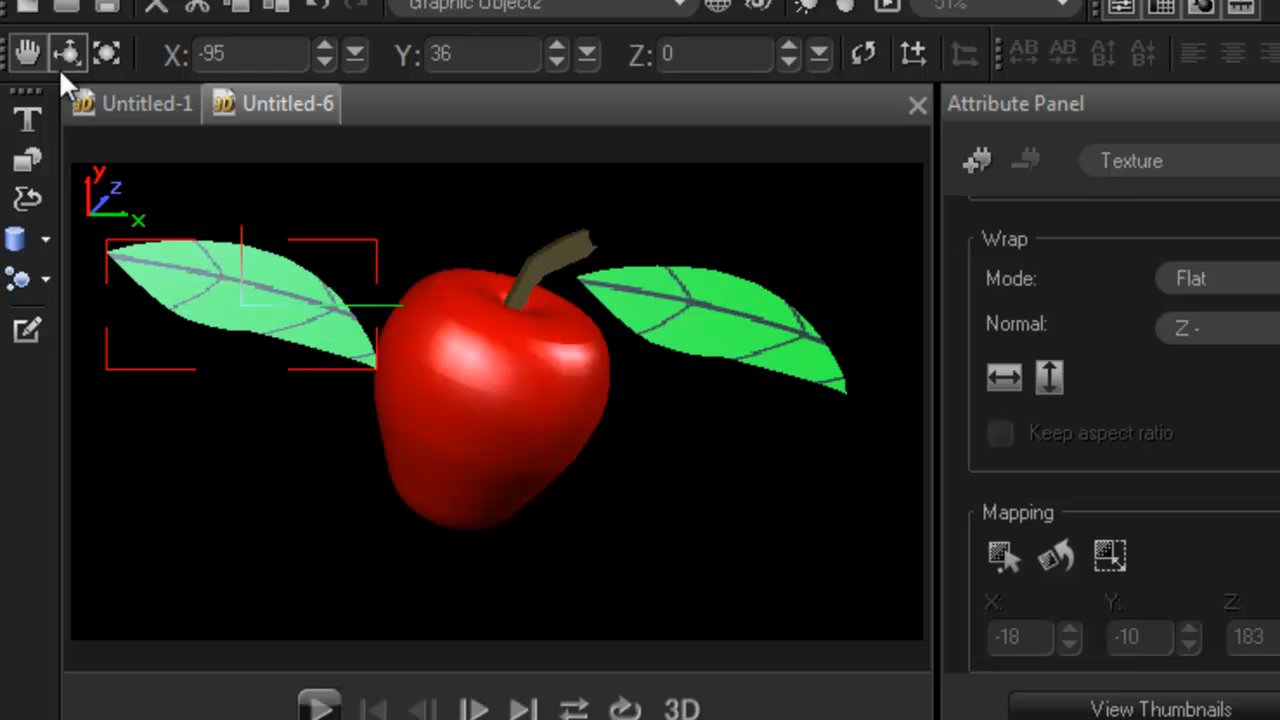
left_click_drag(219, 464, 460, 460)
Move the rotated leaf copy to the stem's right side at X 59, Y 59 and the original leaf to its left side.
left_click(27, 53)
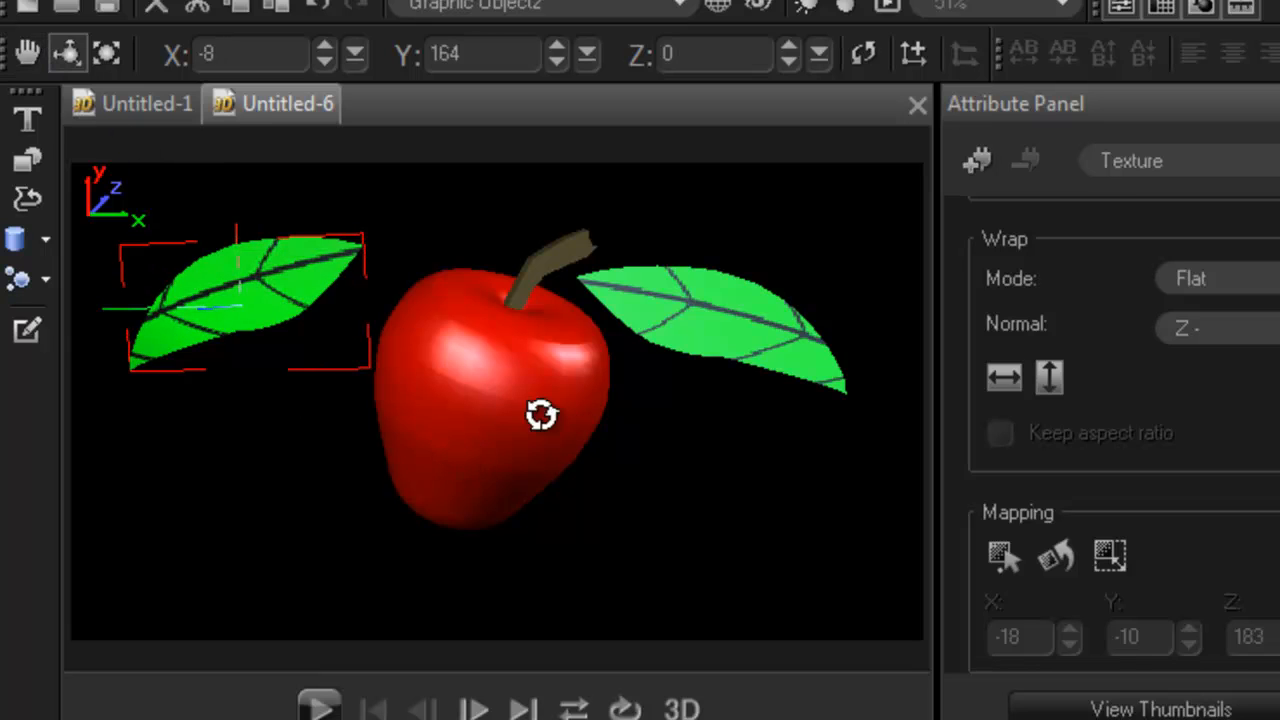
left_click_drag(660, 550, 855, 515)
left_click_drag(822, 380, 650, 345)
Scale down both leaves around the stem, reducing the right one to about 56 on all axes.
left_click(118, 56)
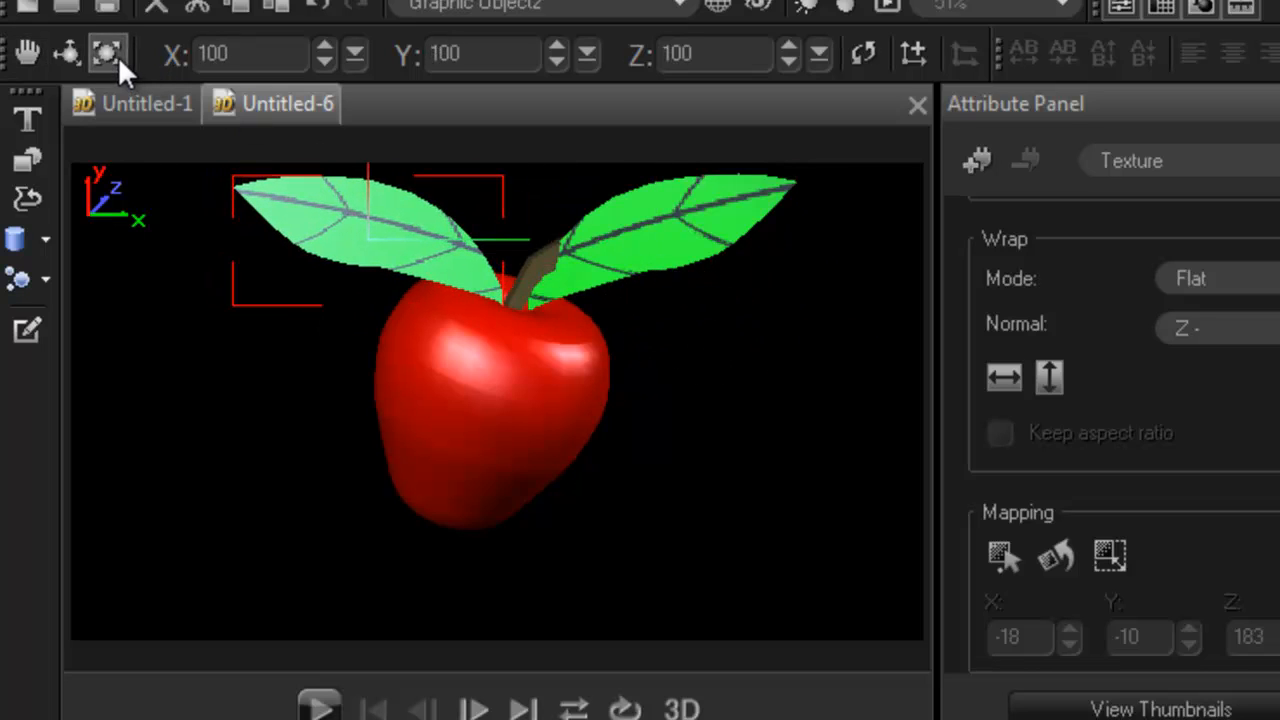
left_click_drag(705, 452, 749, 523)
left_click(705, 285)
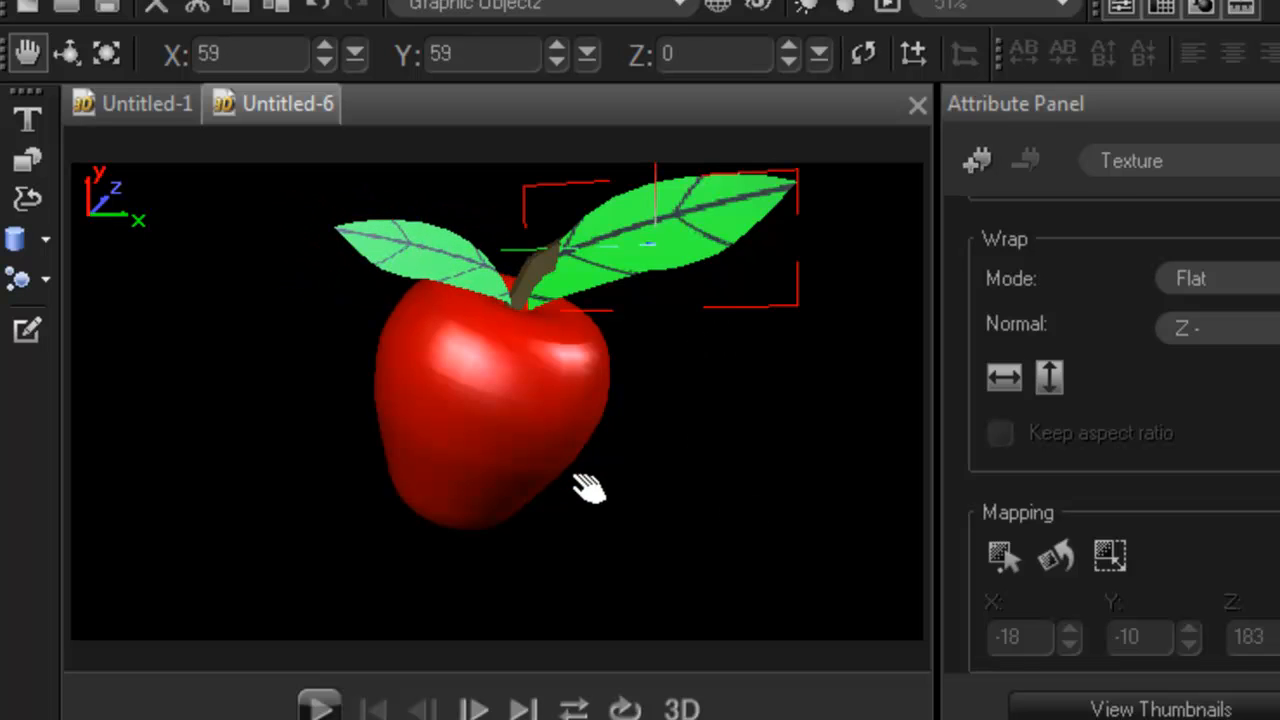
key("d")
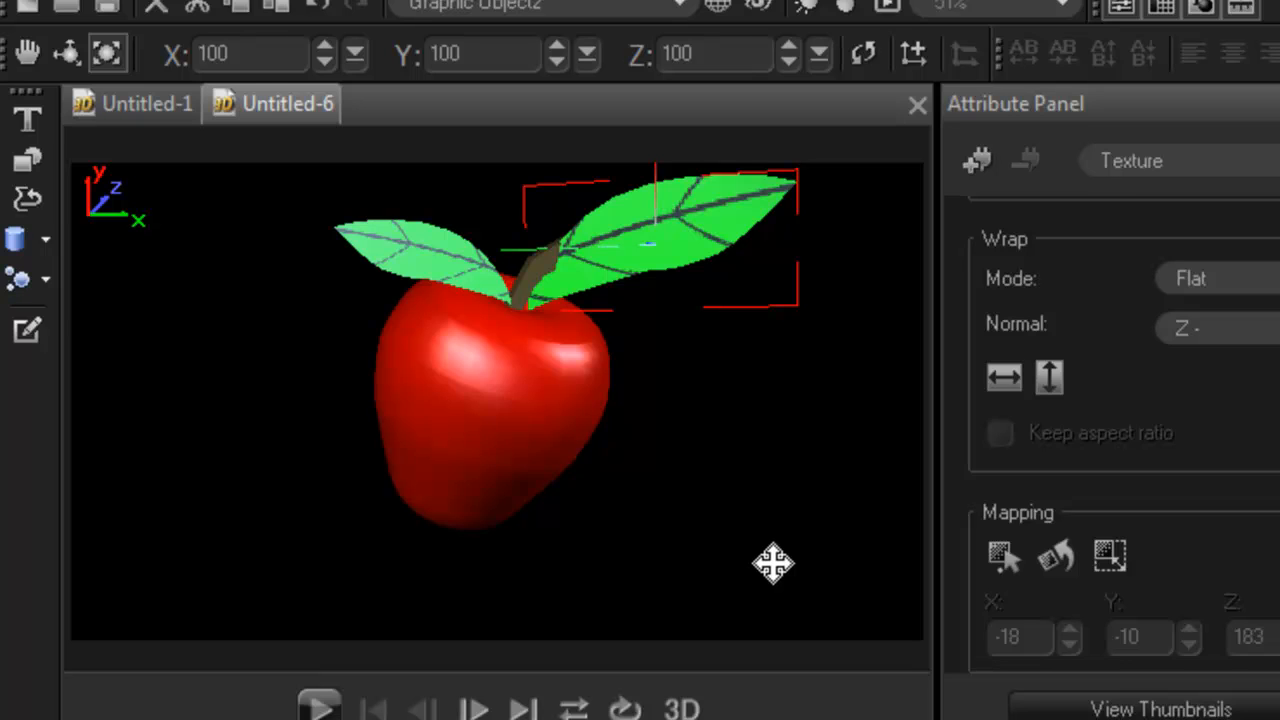
left_click_drag(774, 449, 680, 320)
Move the right leaf against the stem's base at X 36, Y 48 and rotate it to about X 15, Y 170, Z 2.
key("a")
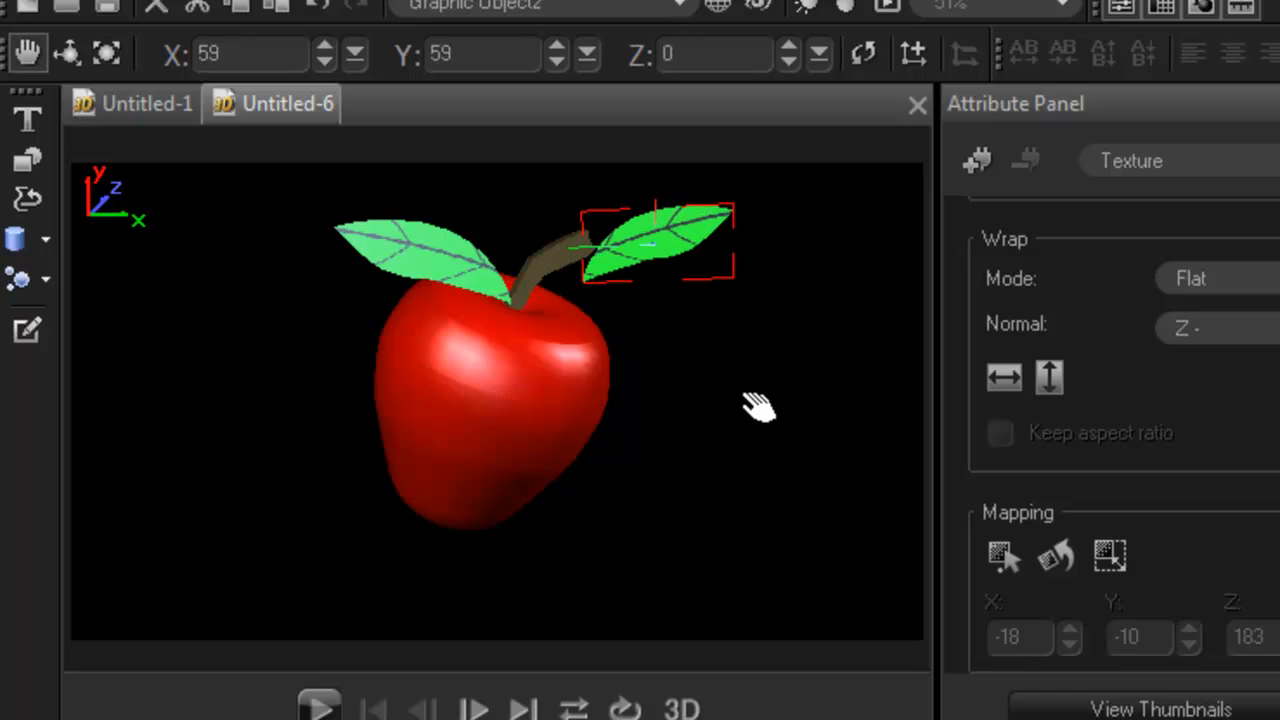
left_click_drag(759, 408, 749, 463)
key("s")
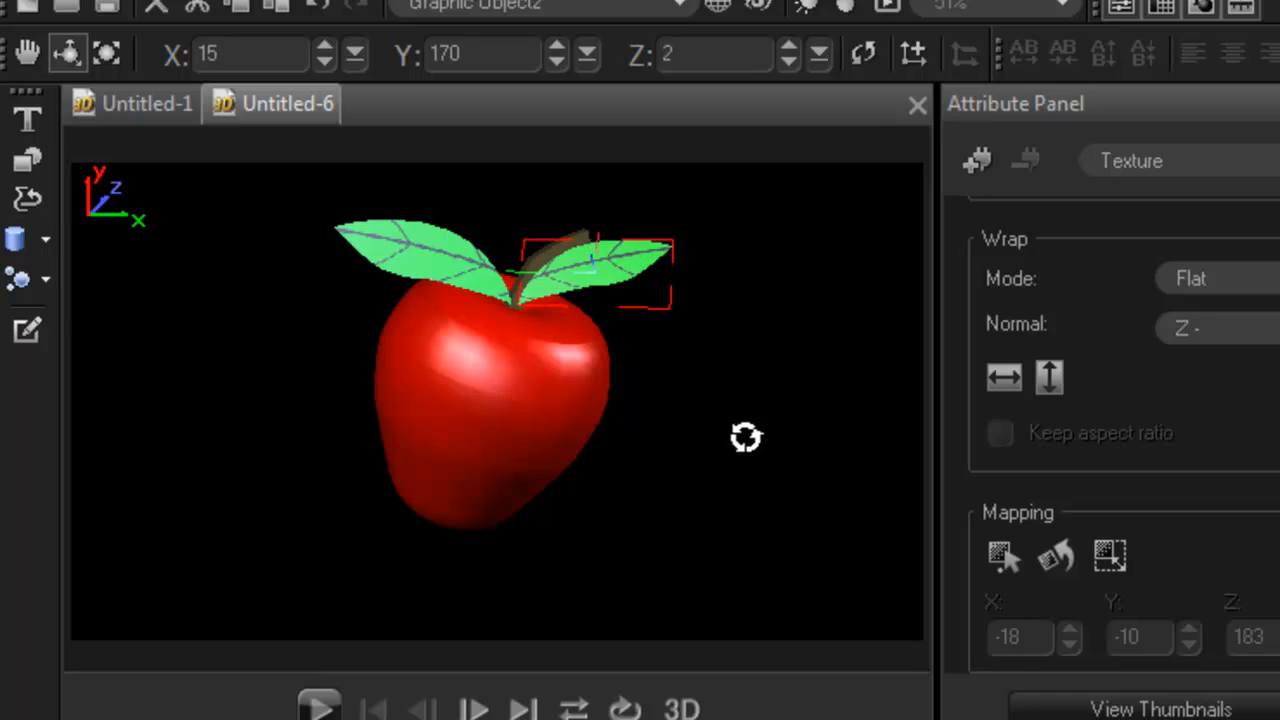
Fine-tune the right leaf's X size to 55 and shift it to X 37, Y 48.
left_click(106, 53)
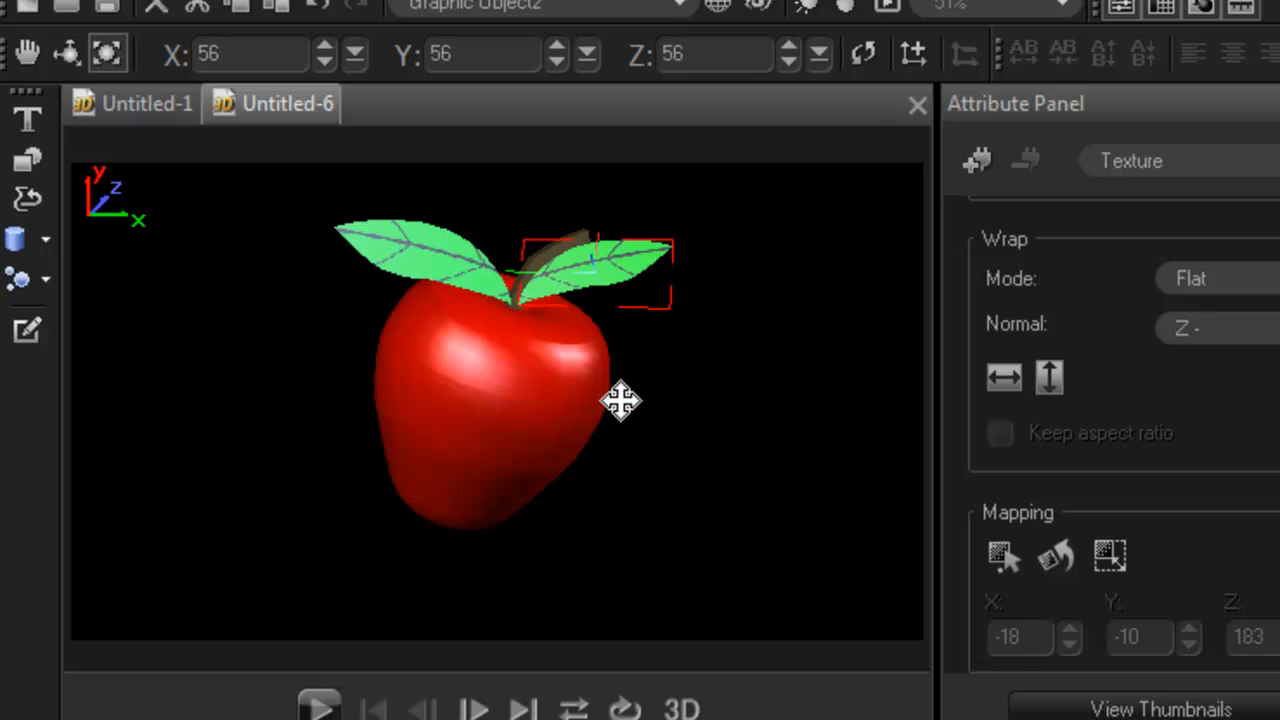
left_click_drag(660, 411, 660, 416)
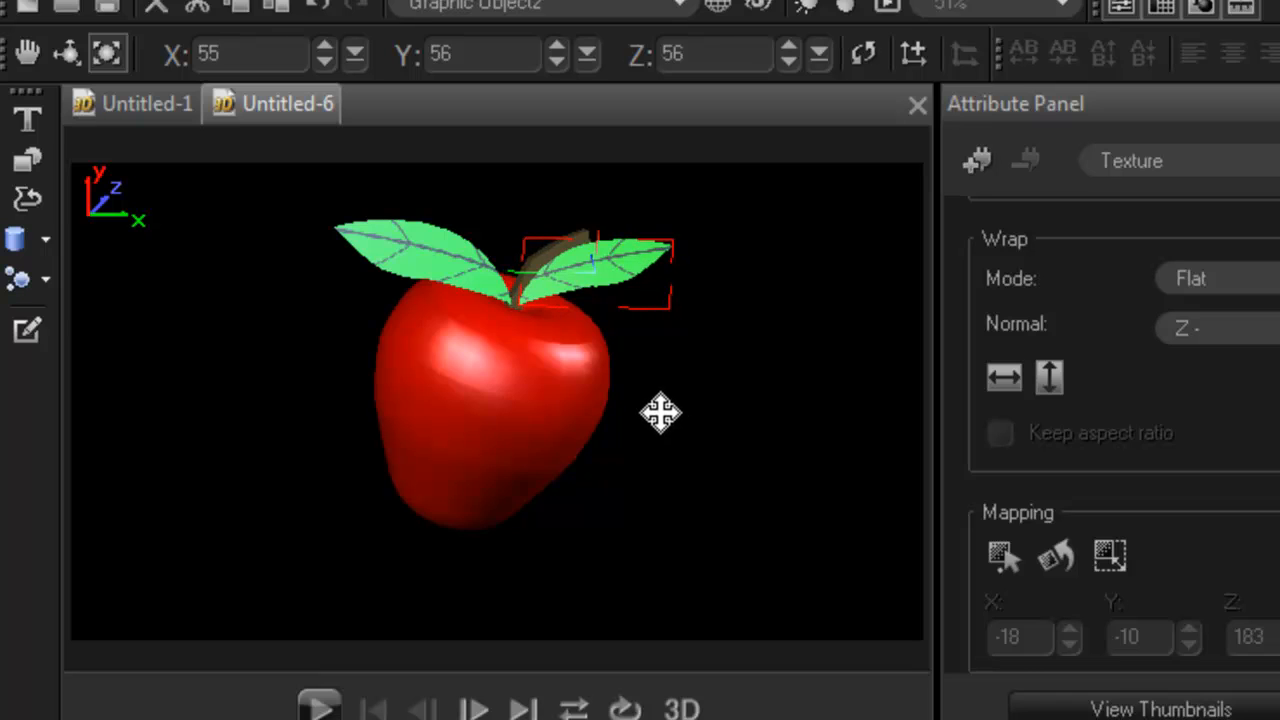
left_click(28, 53)
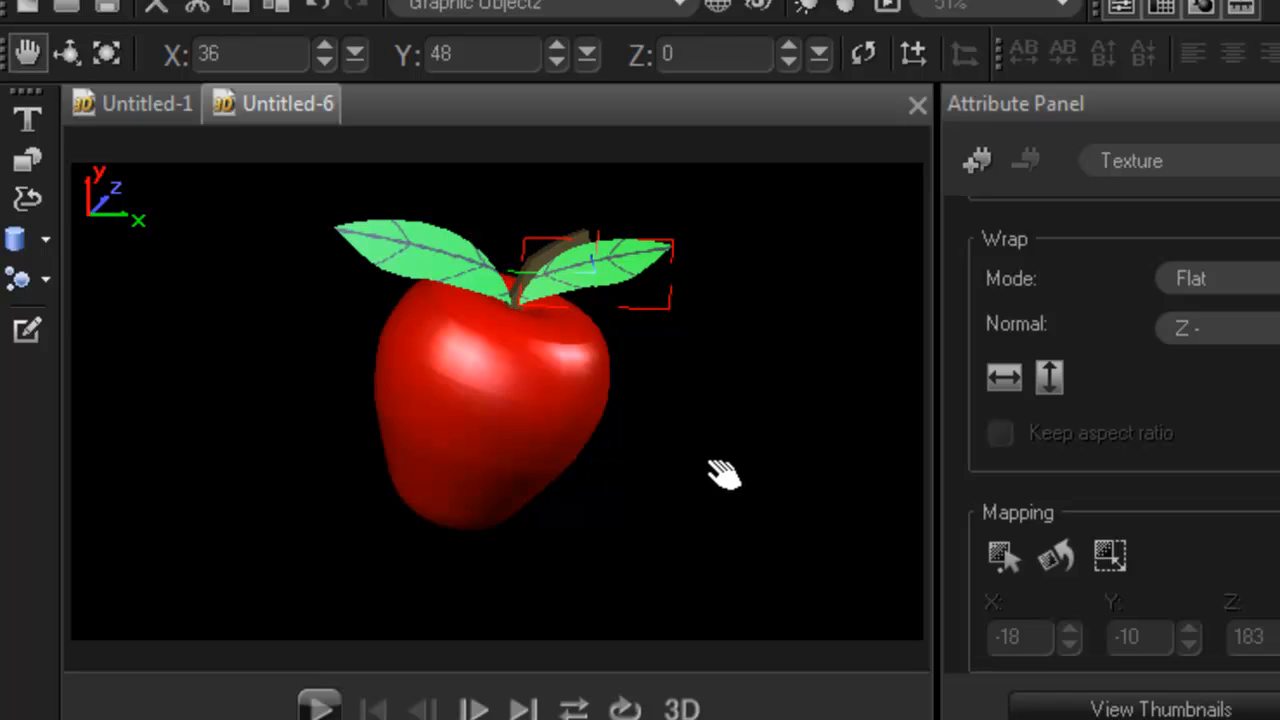
left_click_drag(724, 474, 728, 474)
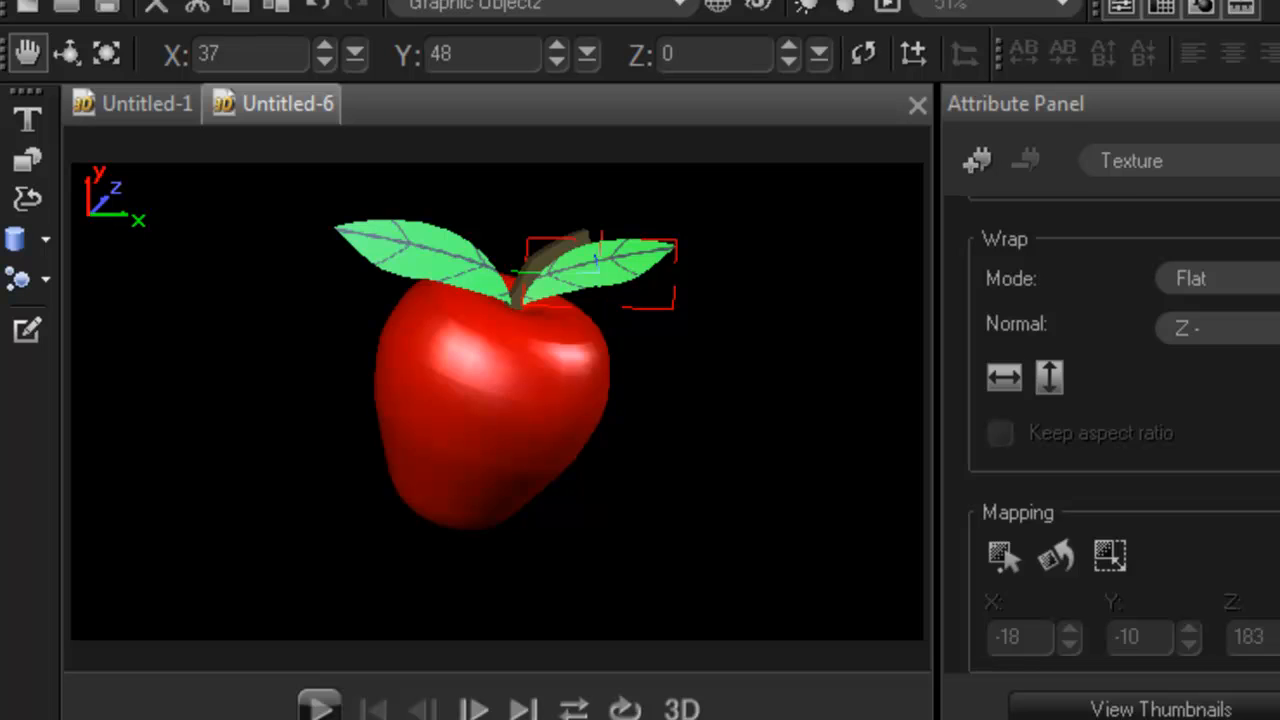
In the top camera view, move the right leaf closer to the stem at X 39, Y 56, Z 5, and adjust its height in the front view.
left_click(1205, 161)
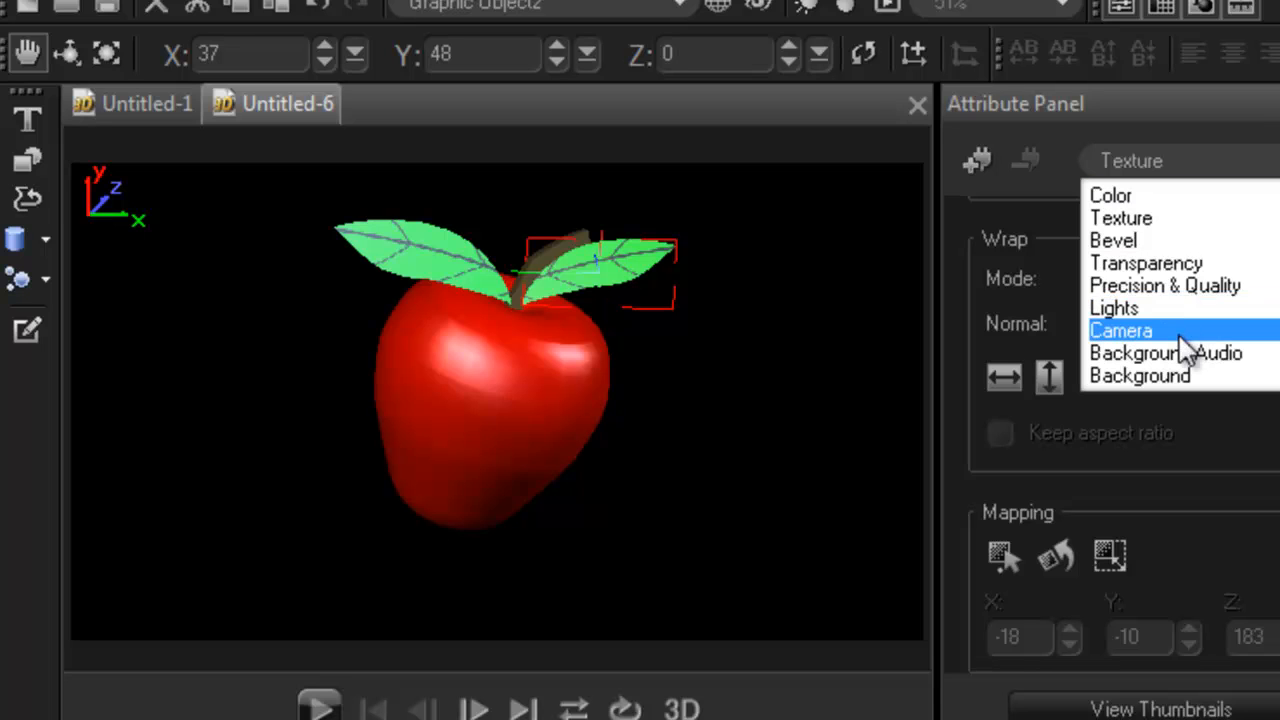
left_click(1188, 331)
left_click(1218, 386)
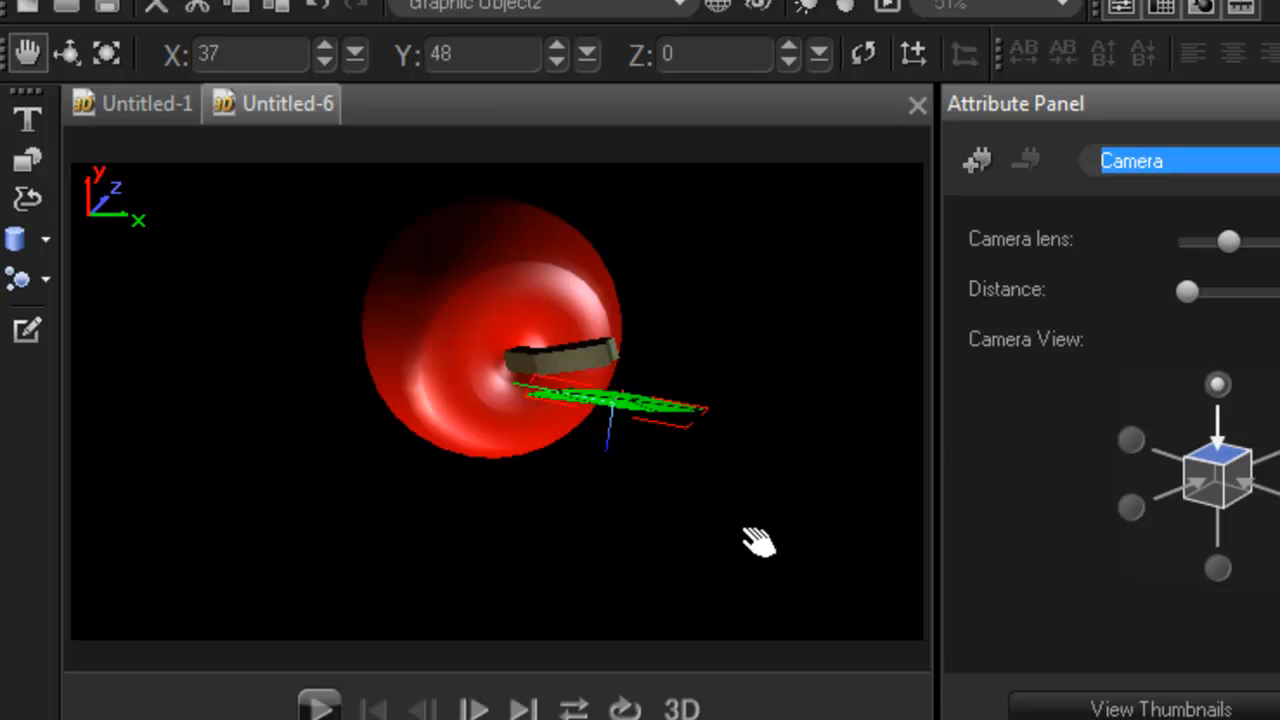
left_click_drag(758, 541, 763, 522)
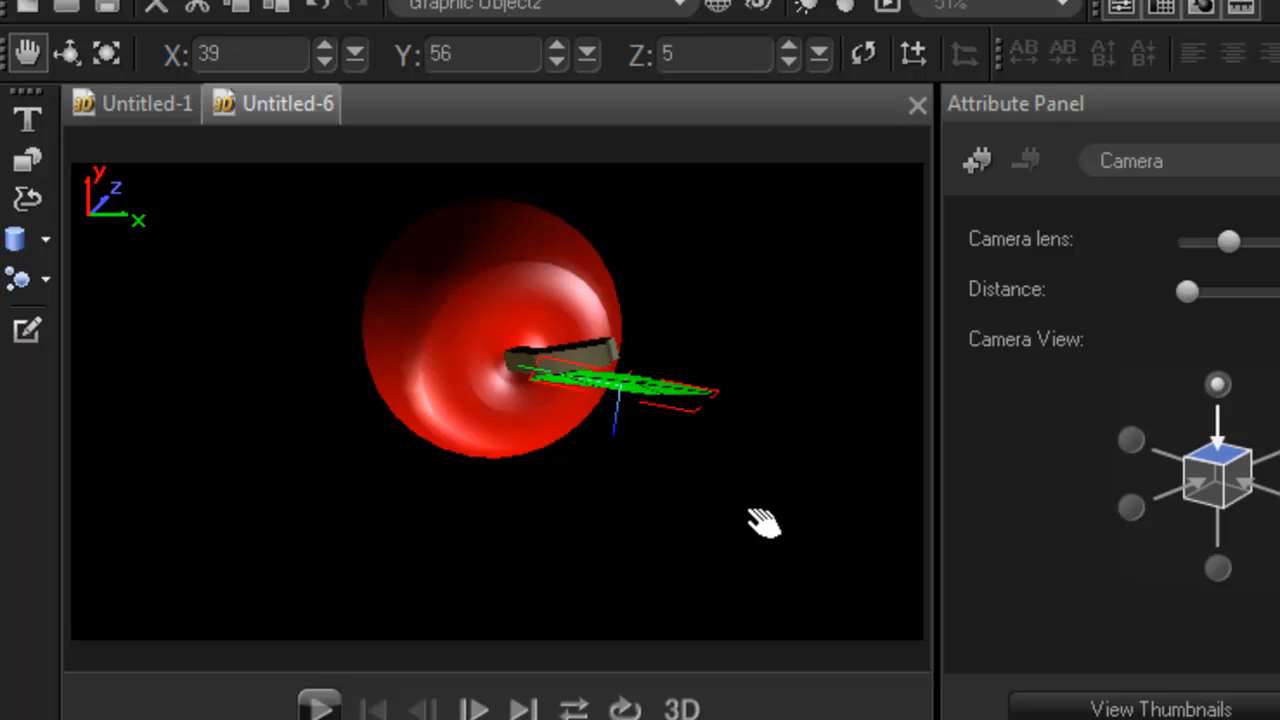
left_click(1130, 508)
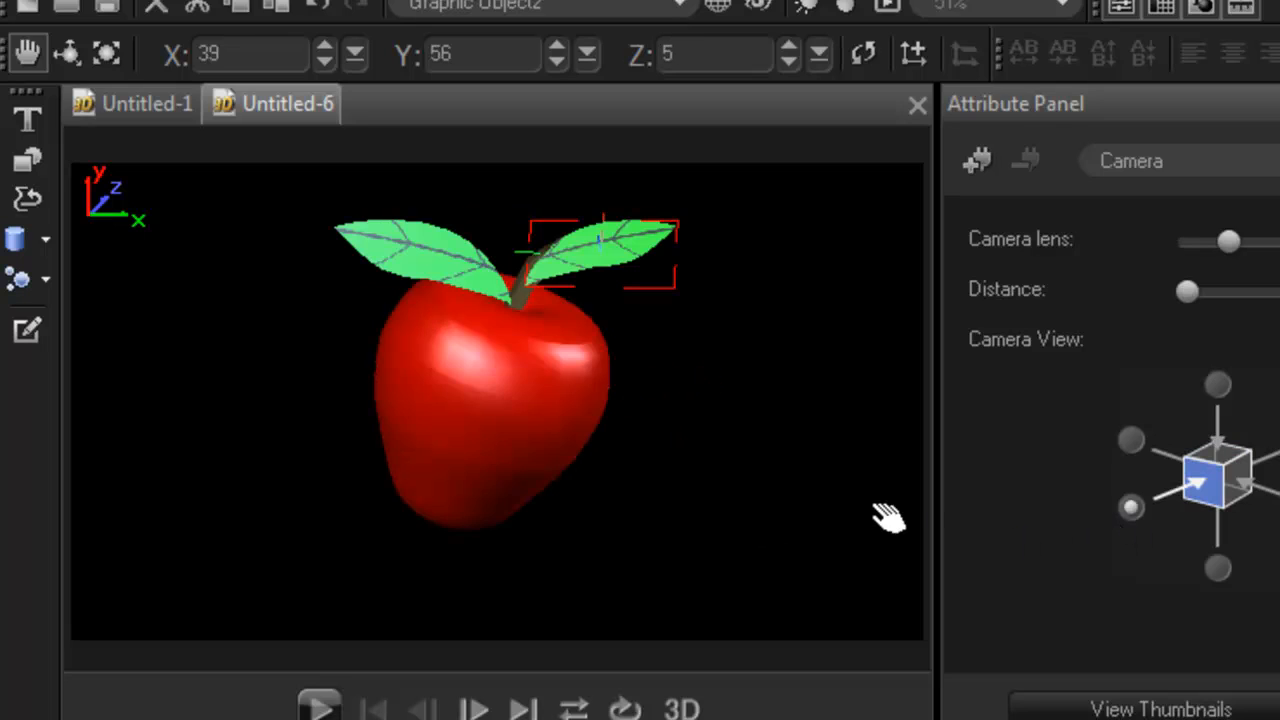
left_click_drag(783, 482, 781, 489)
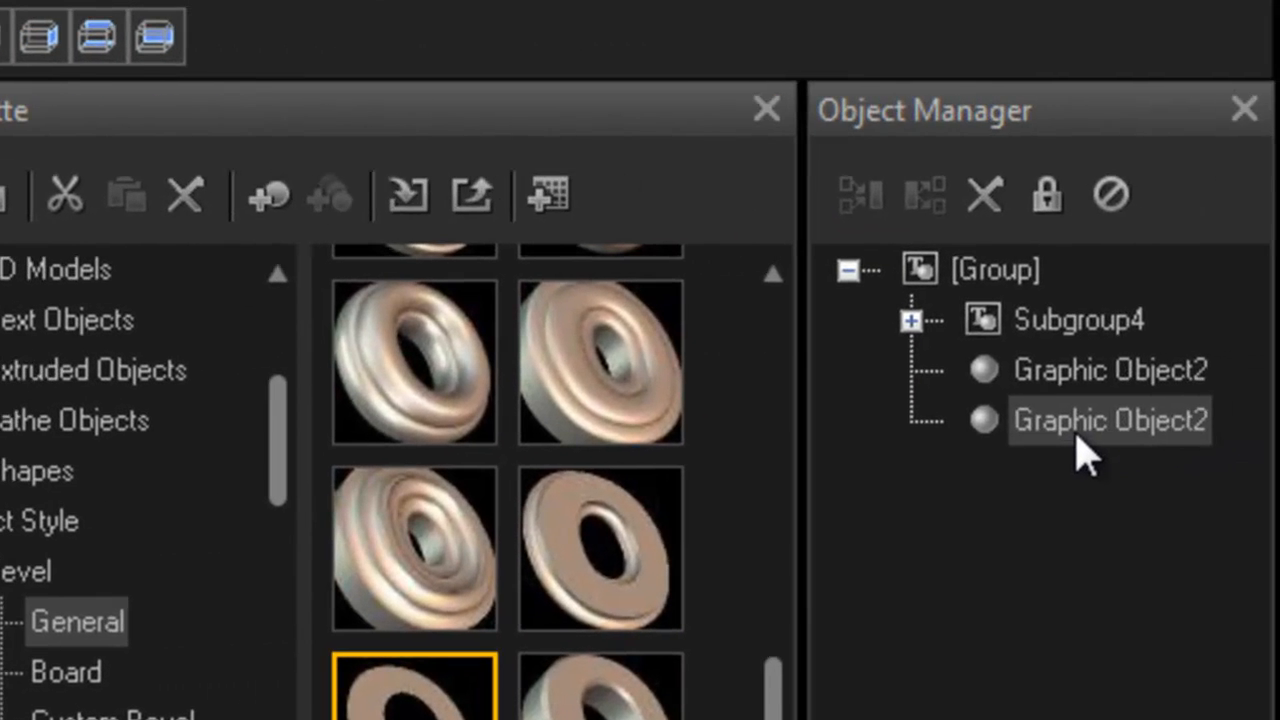
Rename the last Graphic Object2 in the object list as leaf 1.
double_click(1080, 430)
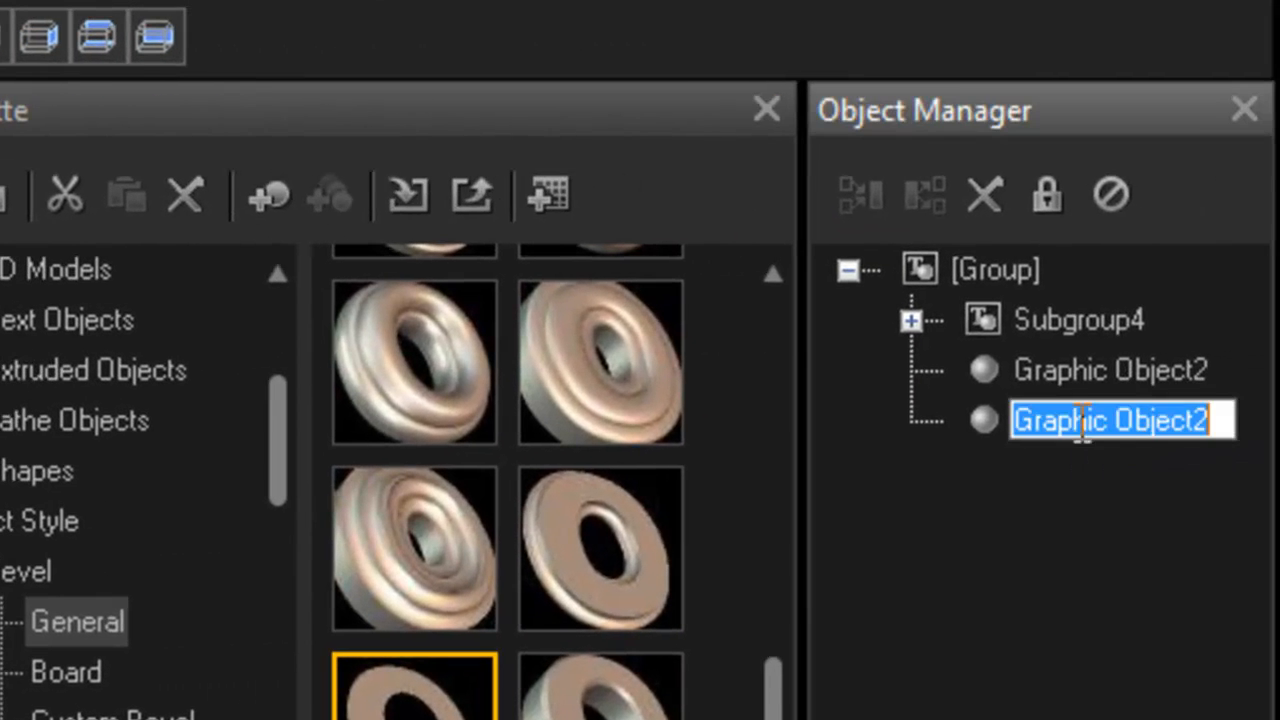
left_click(1076, 421)
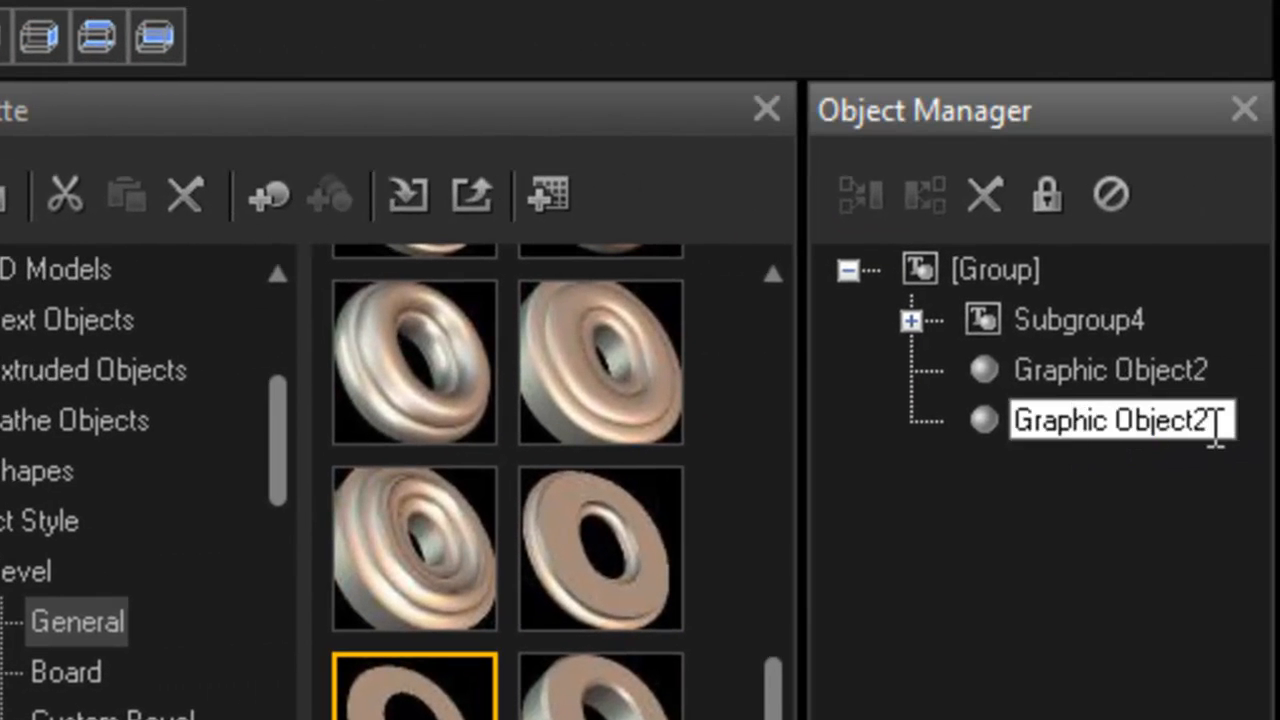
key("BackSpace")
key("BackSpace")
key("BackSpace")
key("BackSpace")
key("BackSpace")
key("BackSpace")
key("BackSpace")
key("BackSpace")
key("BackSpace")
key("BackSpace")
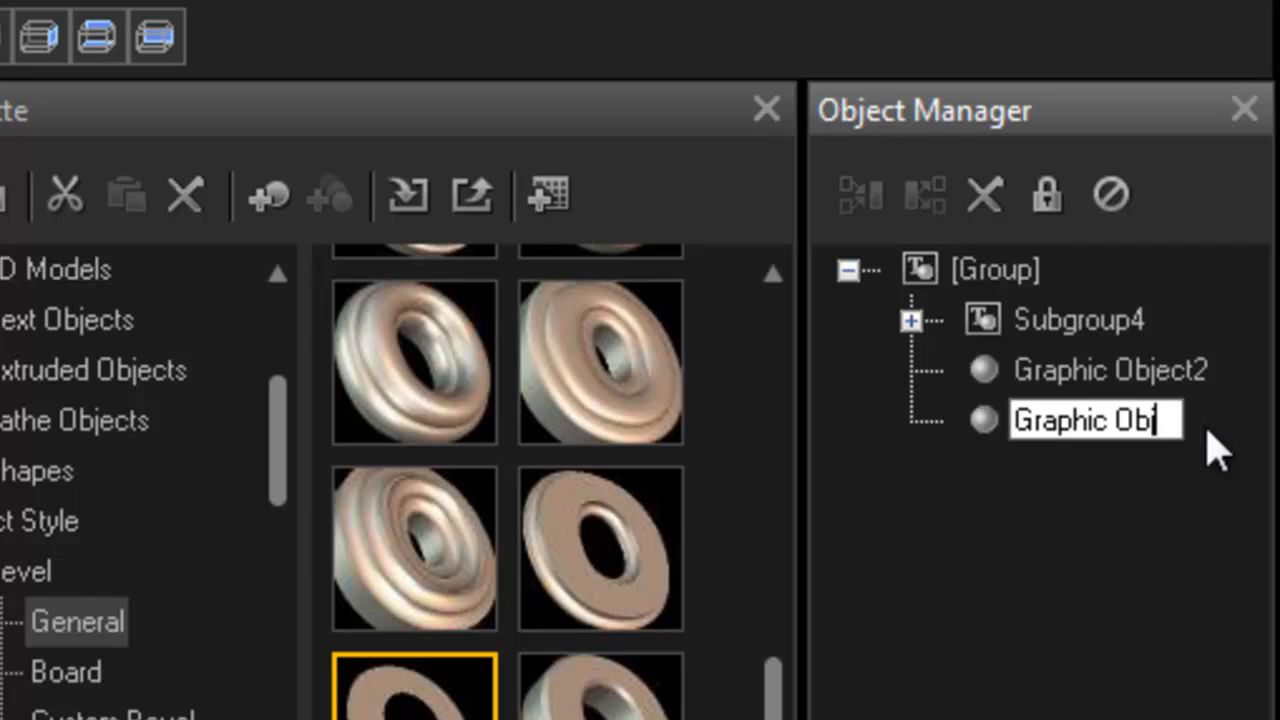
key("BackSpace")
key("BackSpace")
key("BackSpace")
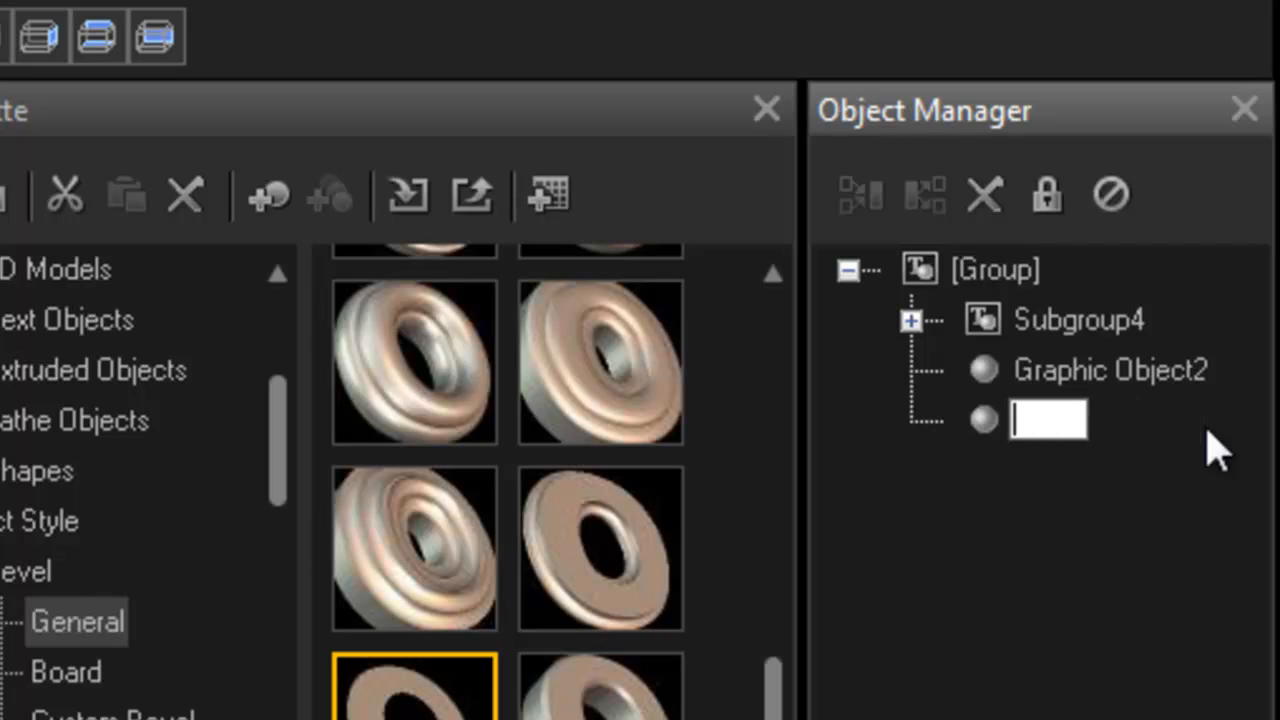
type("leaf 1")
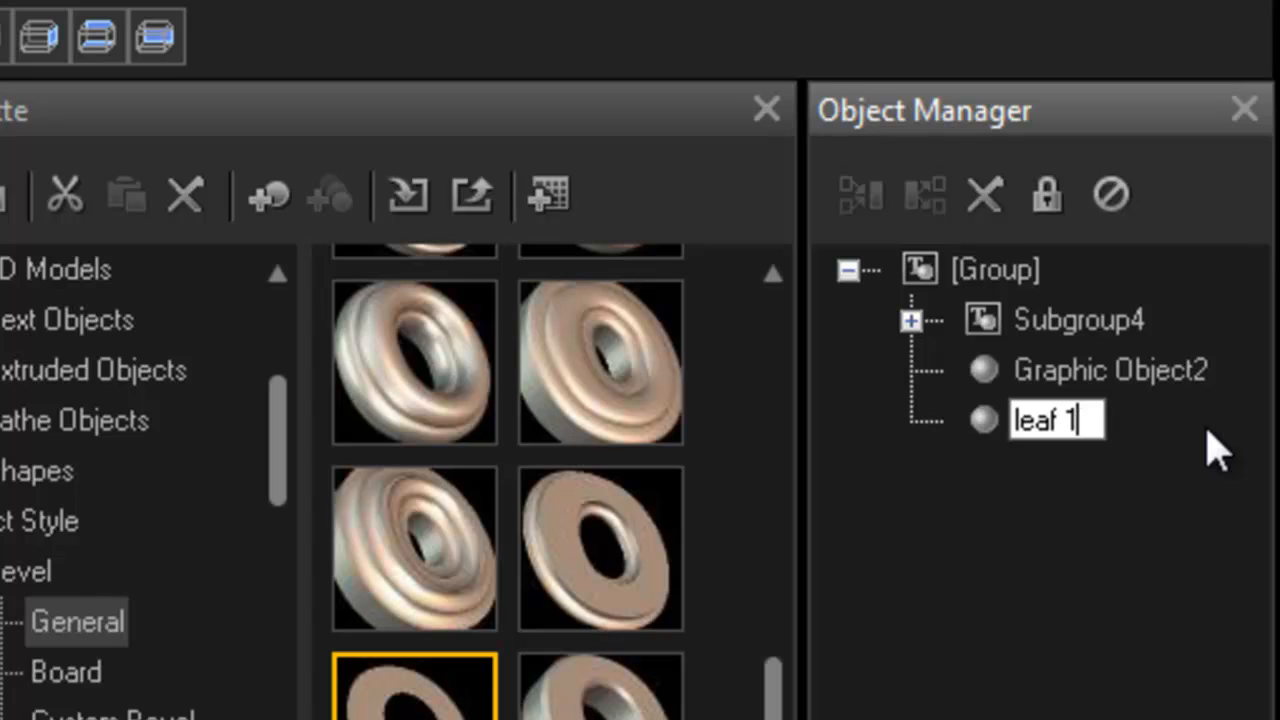
key("Return")
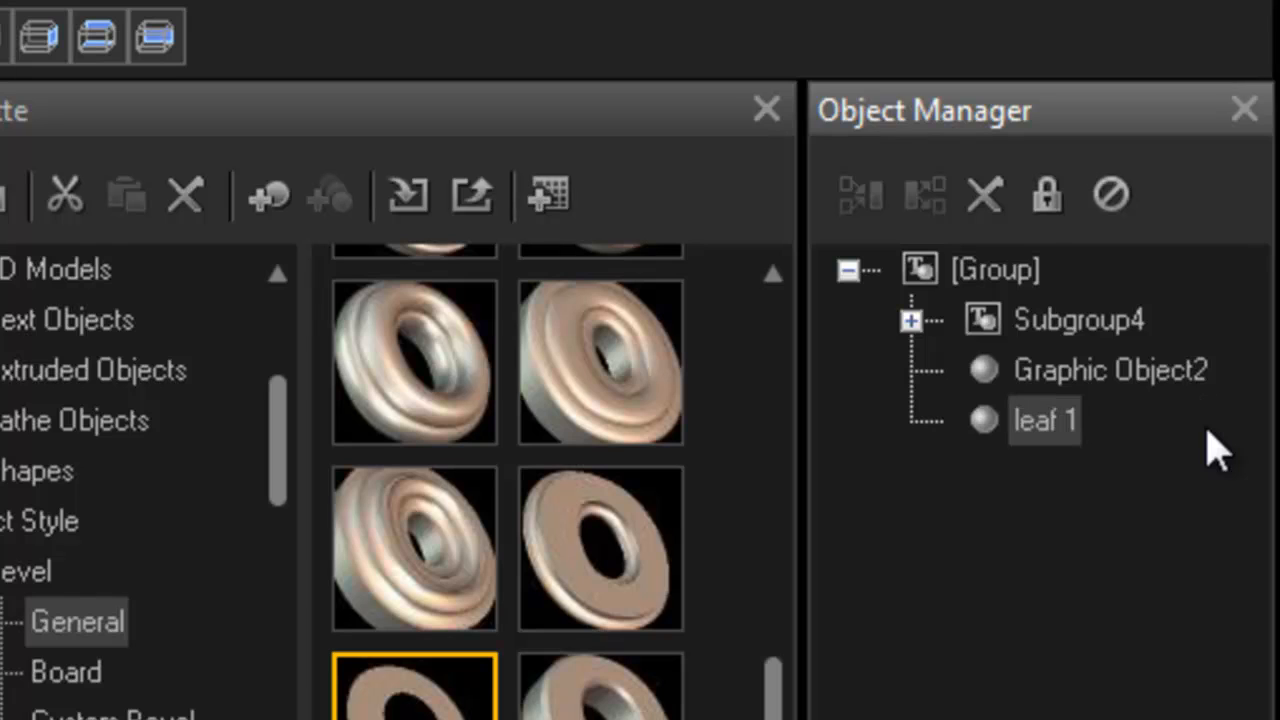
Rename the remaining Graphic Object2 as leaf2.
left_click(1100, 372)
left_click(1110, 370)
key("BackSpace")
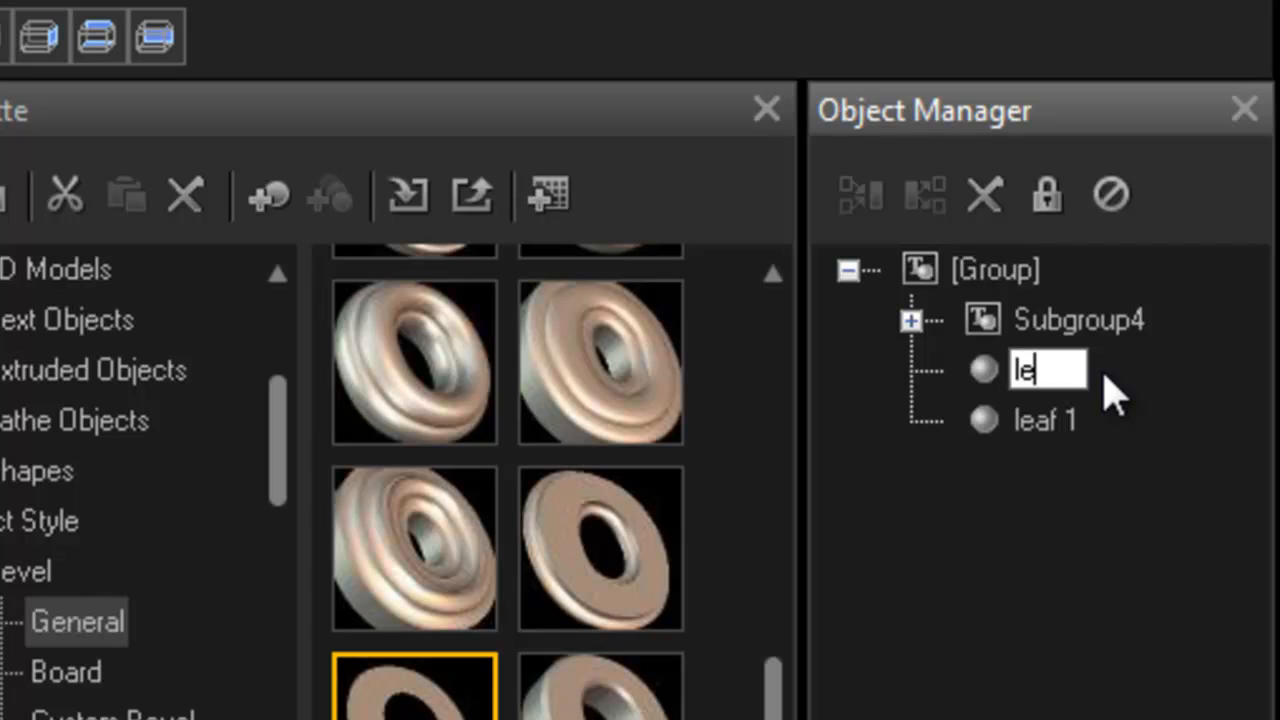
type("leaf2")
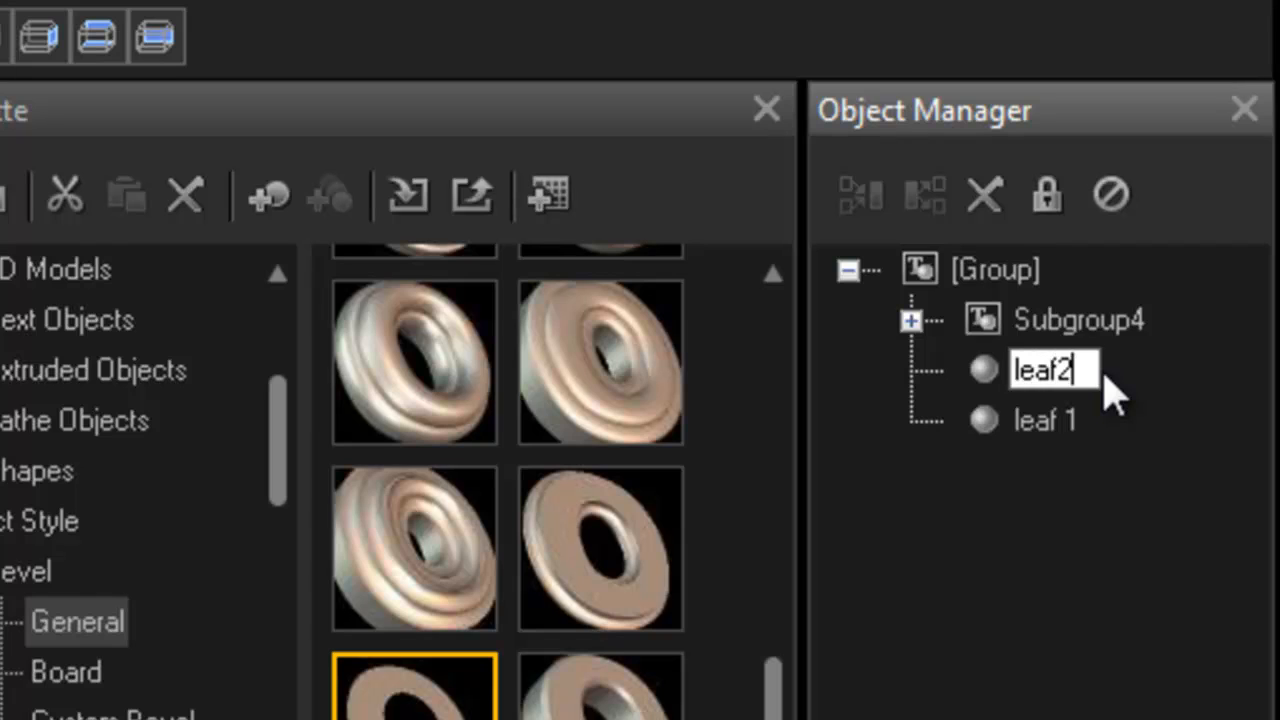
key("Return")
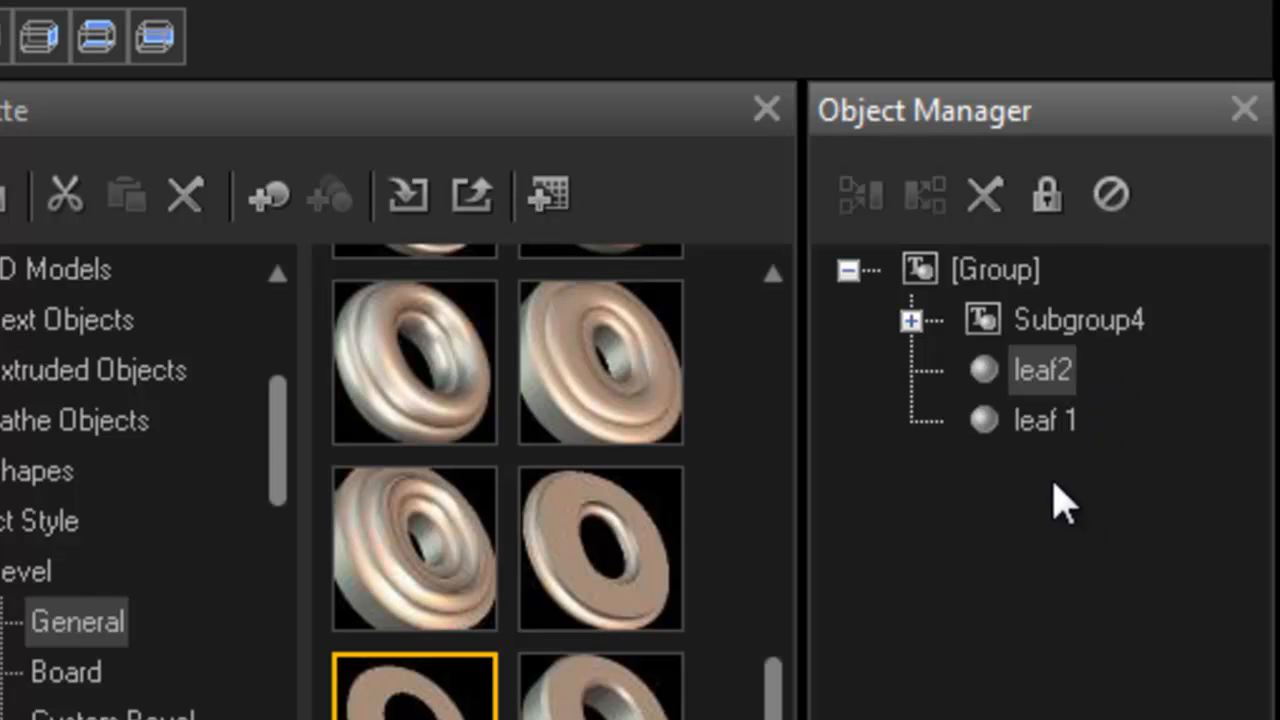
Group leaf2 and leaf 1 together into their own subgroup.
left_click(1043, 418, "ctrl")
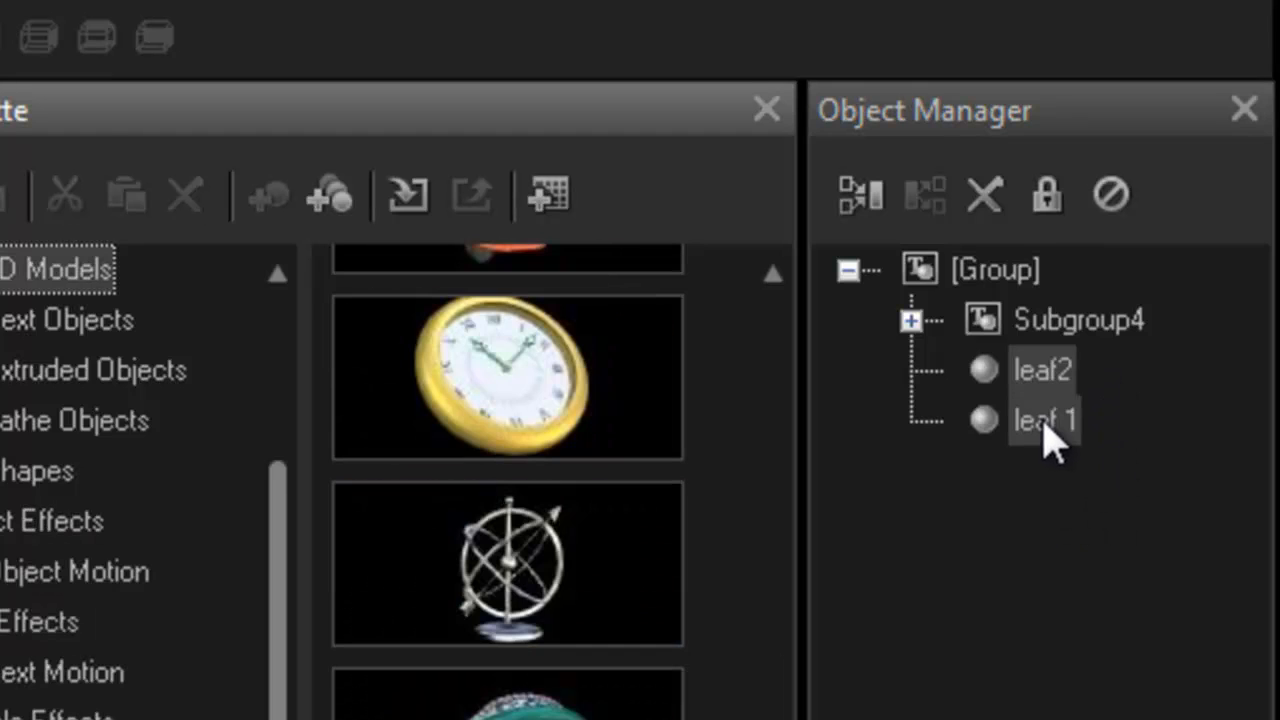
left_click(860, 212)
left_click(860, 195)
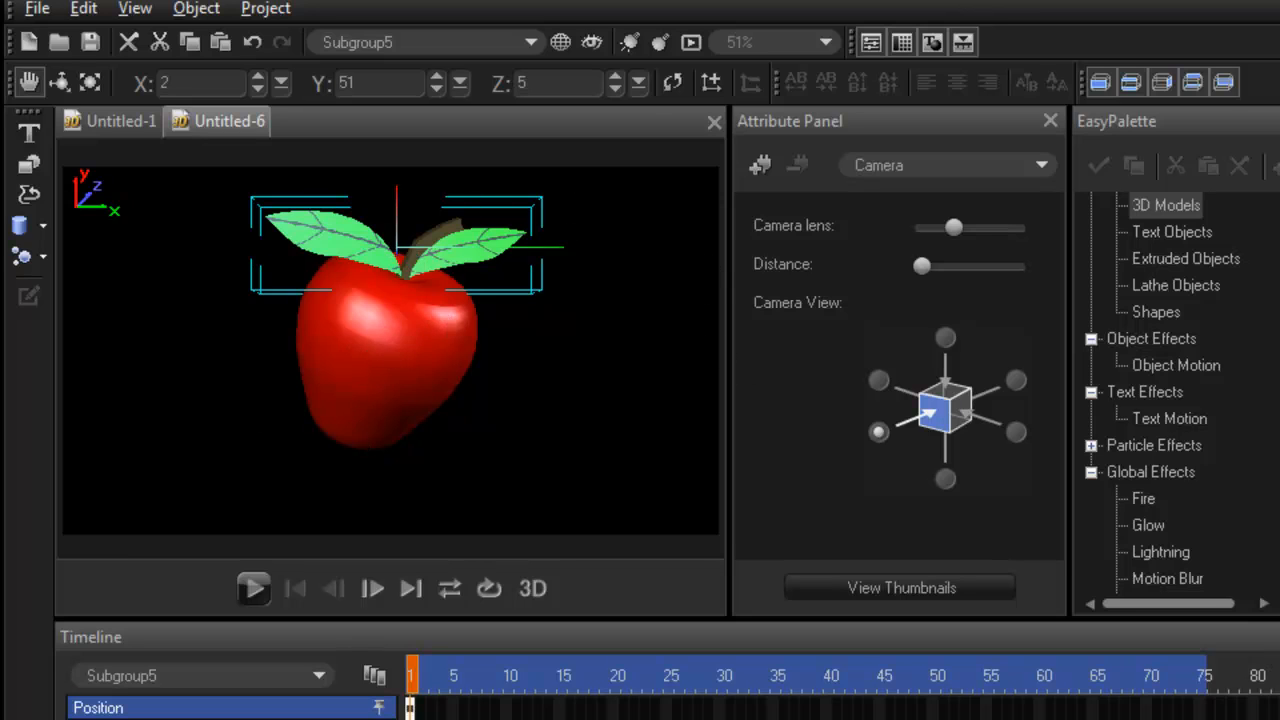
Rotate the whole apple group to X 73, Y -10, Z 0 so the stem and leaves face the camera.
left_click(1279, 300)
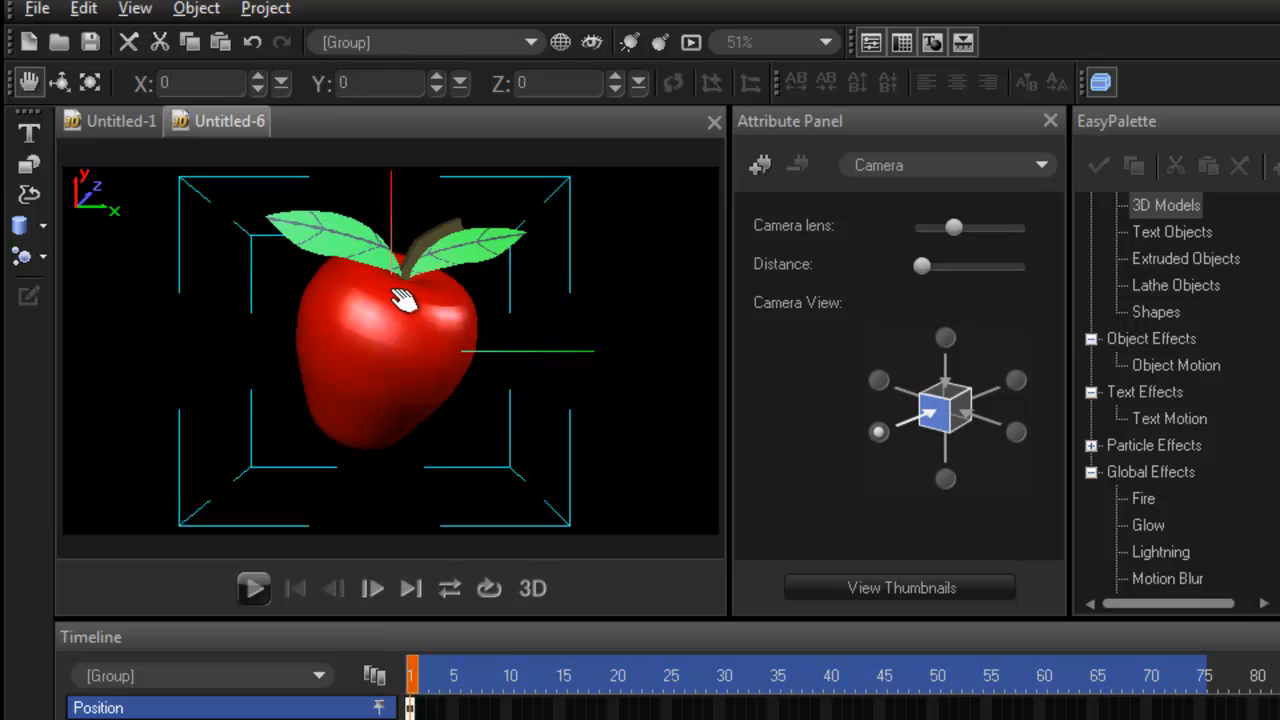
key("s")
left_click_drag(568, 357, 380, 385)
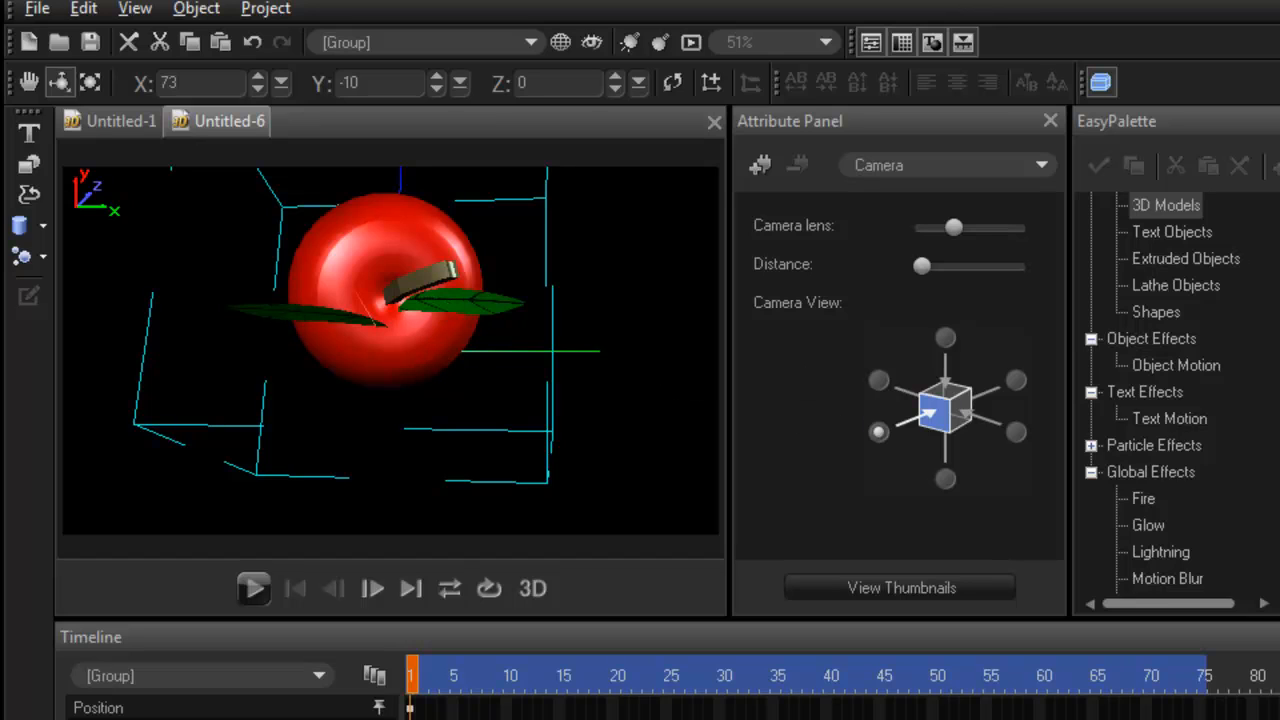
Shift leaf 1 and leaf2 toward the stem base, placing leaf2 at X -29, Y 11, Z 0 with the help of the top camera view.
left_click(462, 302)
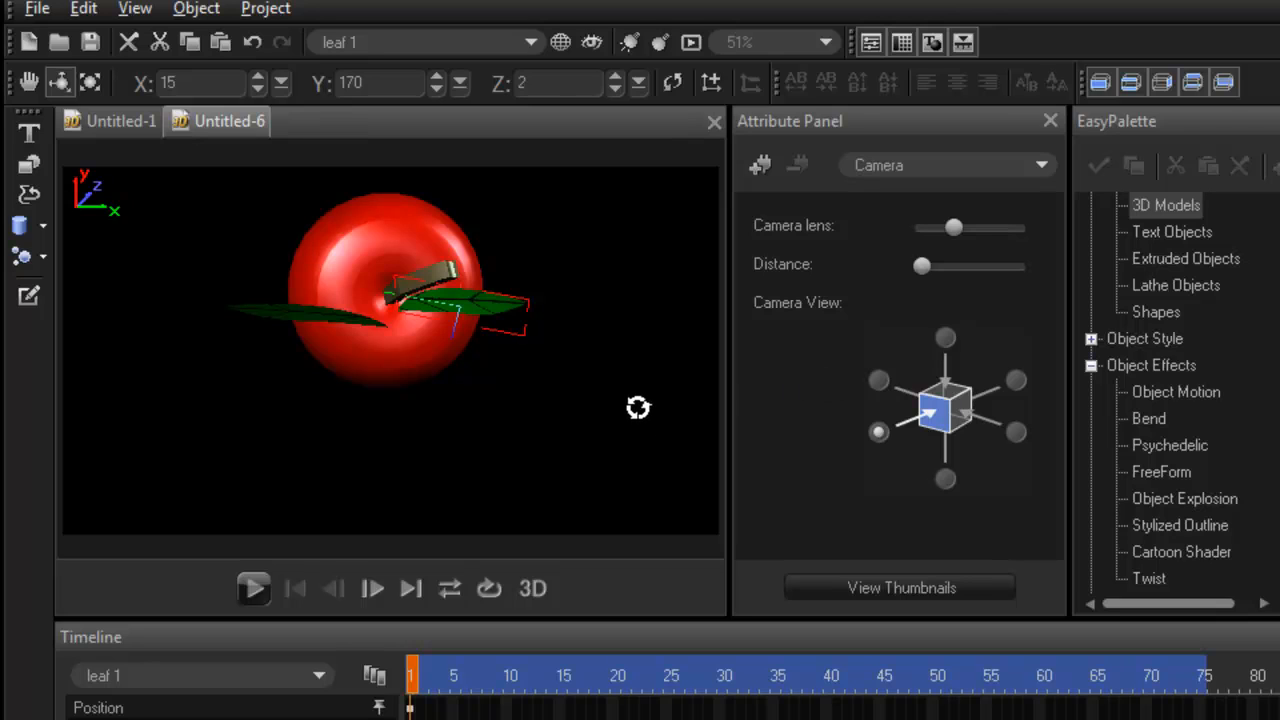
left_click_drag(623, 391, 671, 352)
left_click(318, 314)
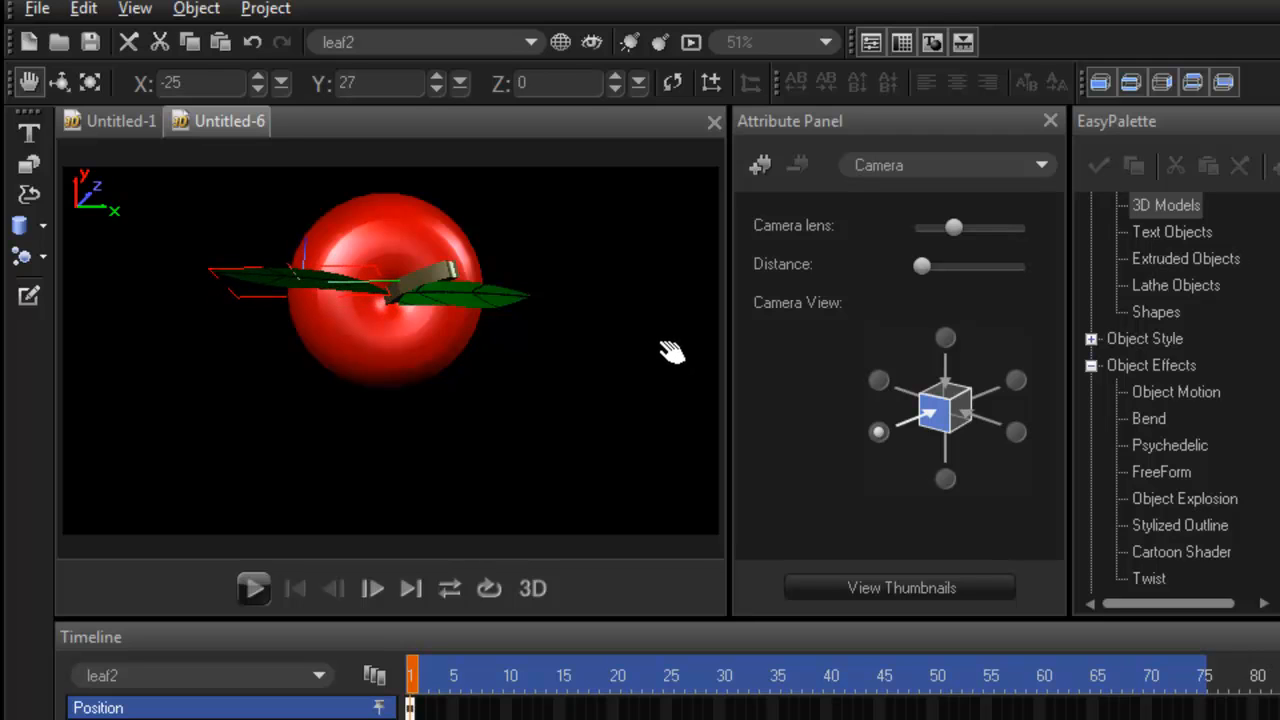
left_click(945, 340)
left_click_drag(598, 457, 596, 469)
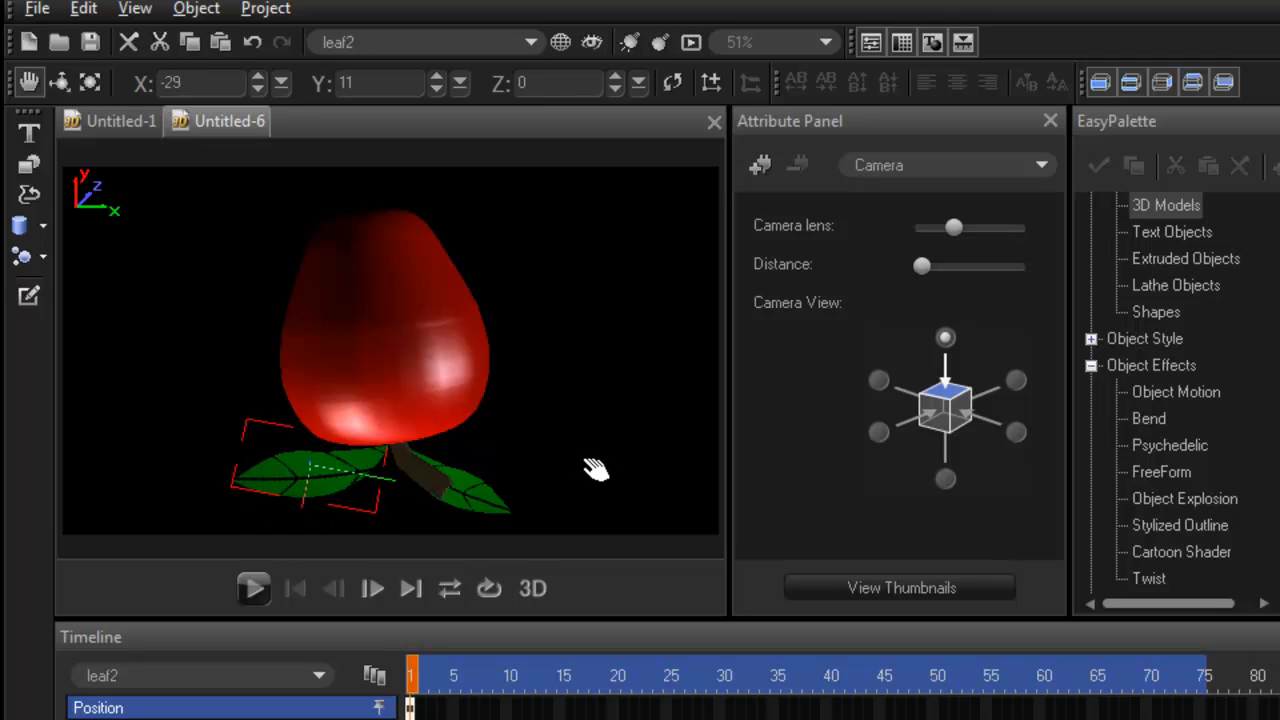
left_click(877, 433)
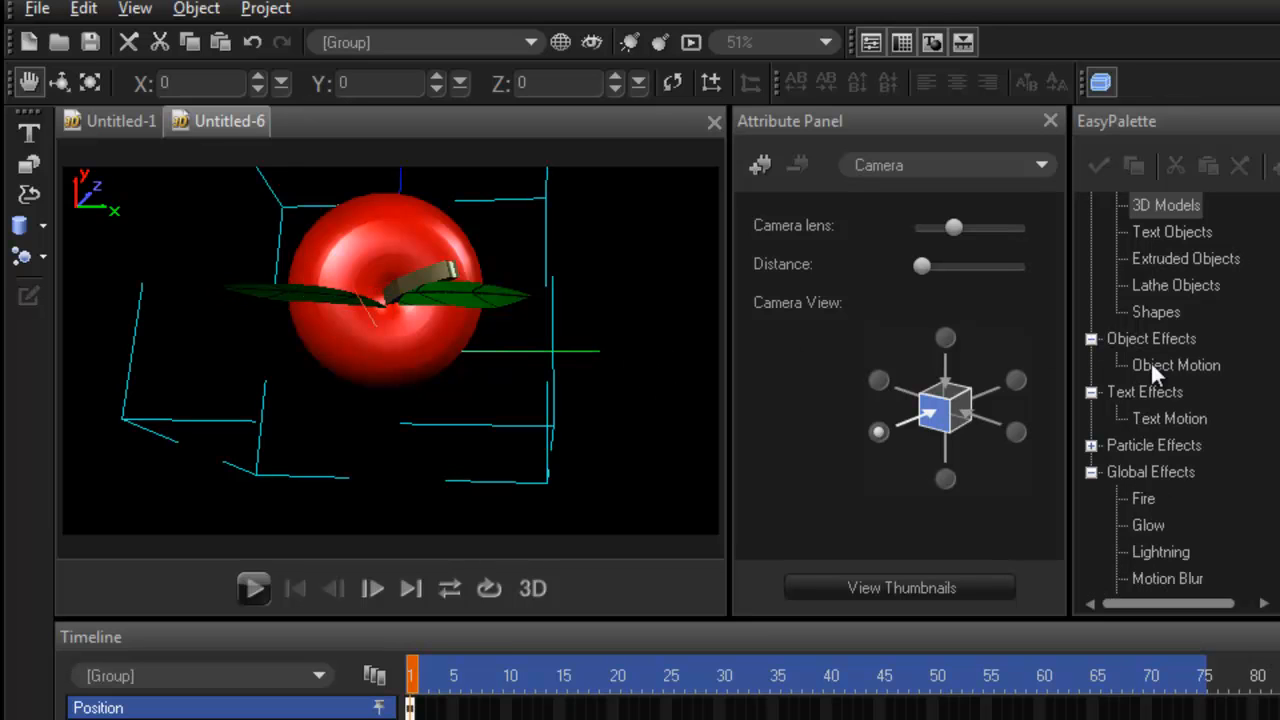
Rotate the whole apple group back upright and position leaf 1 beside the stem at X 35, Y -4, Z 0.
key("s")
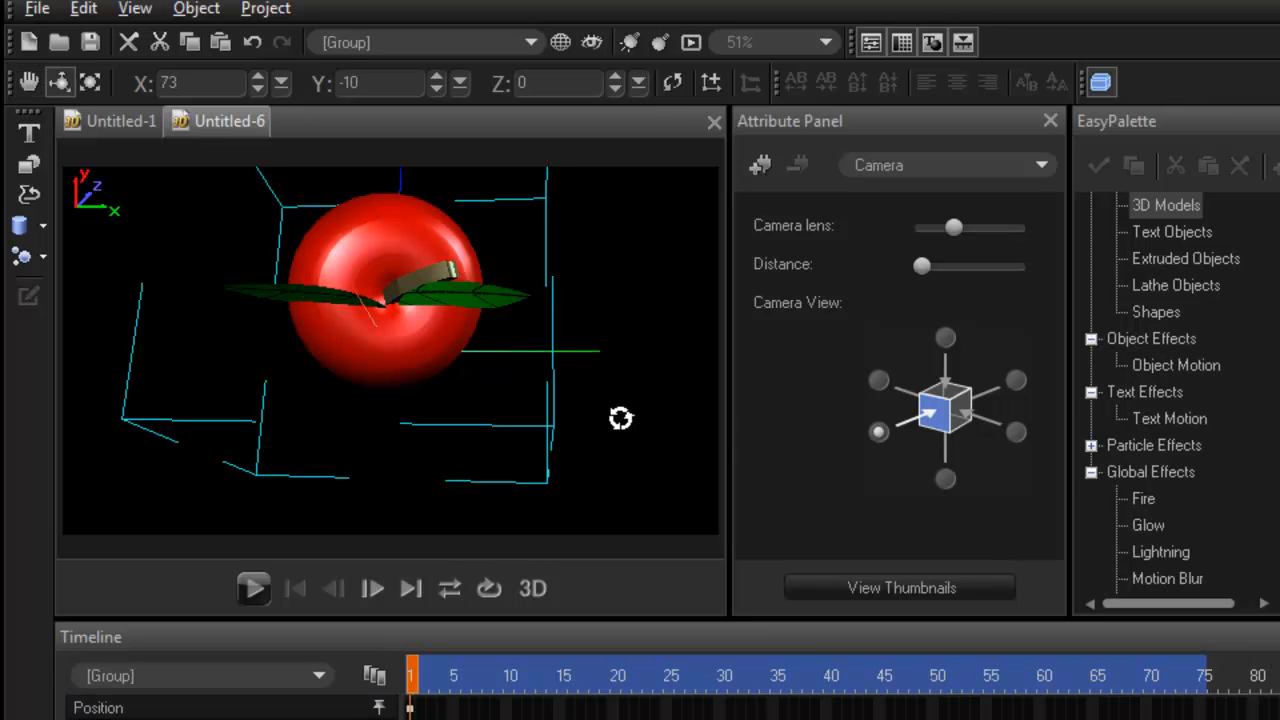
left_click_drag(617, 417, 651, 309)
key("m")
key("Tab")
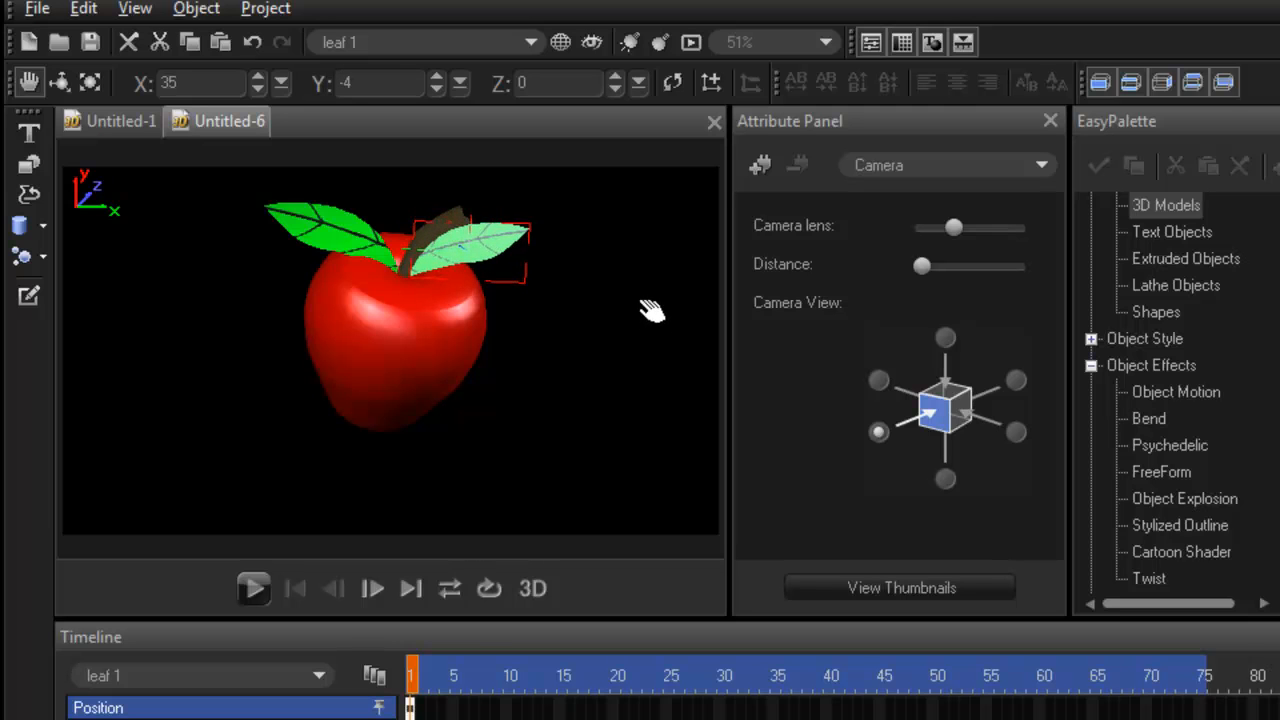
Switch to the Untitled-1 project and rotate its finished apple to X 6, Y 350, Z -18.
left_click(115, 123)
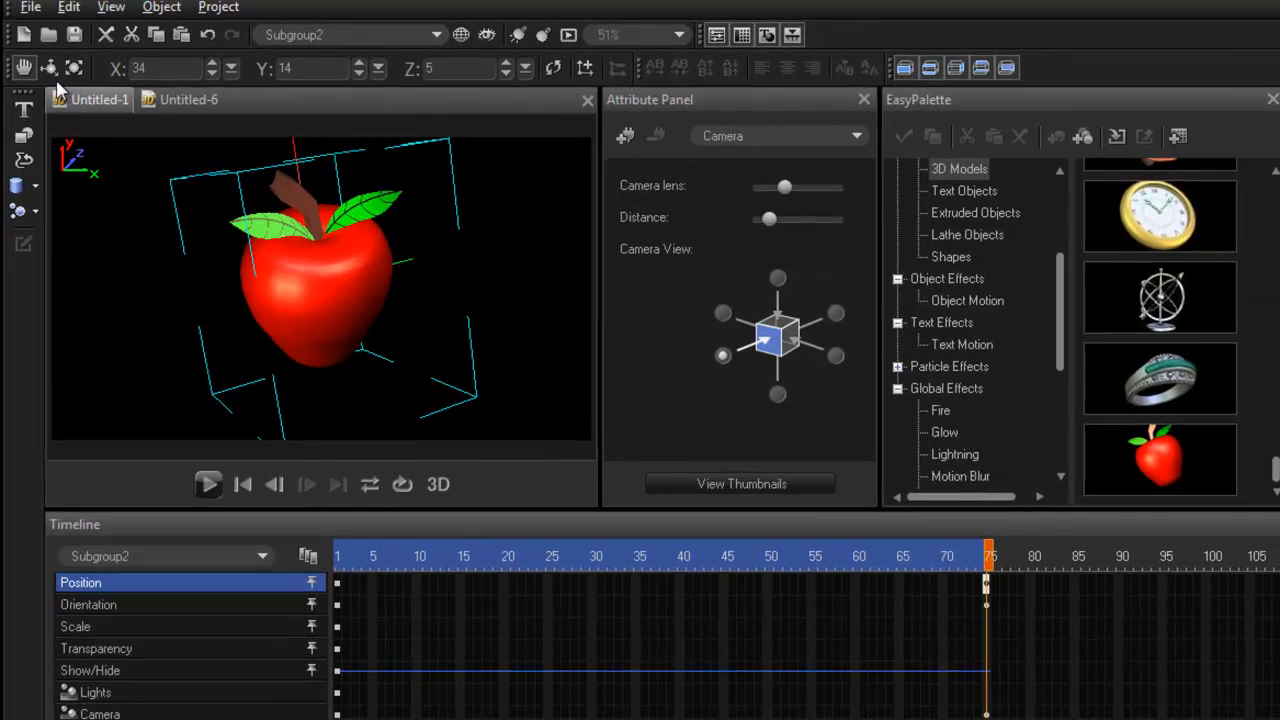
left_click(48, 67)
left_click_drag(149, 212, 219, 279)
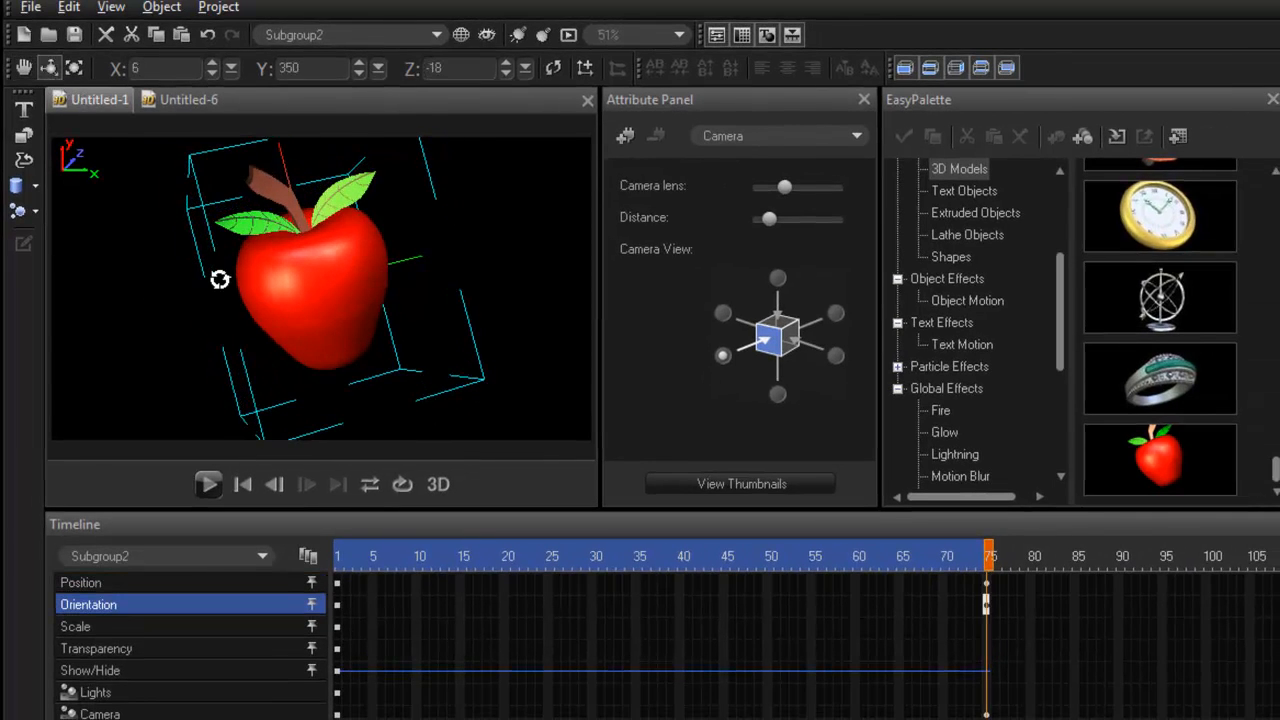